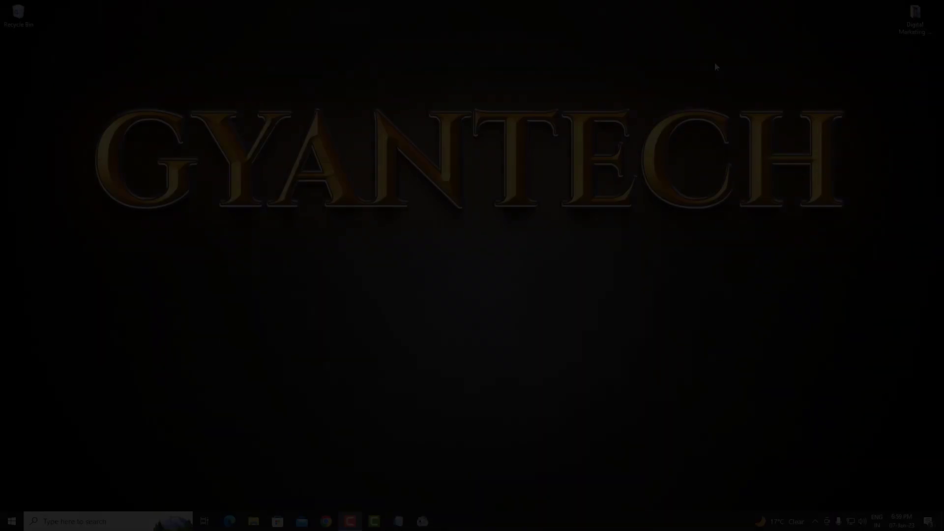
- Refresh the desktop from its context menu
{"action": "right_click", "coordinate": [719, 58]}
{"action": "left_click", "coordinate": [682, 78]}
{"action": "right_click", "coordinate": [844, 25]}
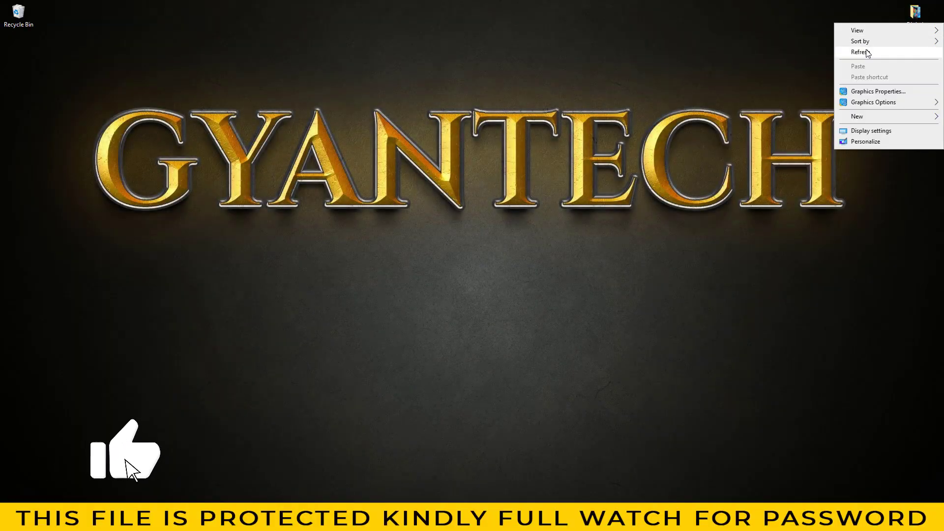
{"action": "left_click", "coordinate": [865, 51]}
- Open the Digital Marketing template folder and view the 59.jpg preview
{"action": "double_click", "coordinate": [909, 24]}
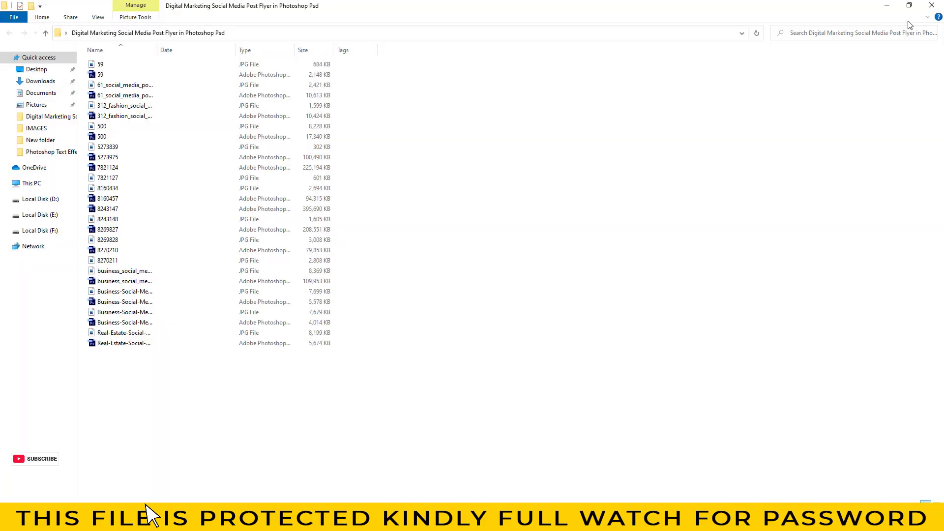
{"action": "left_click", "coordinate": [102, 65]}
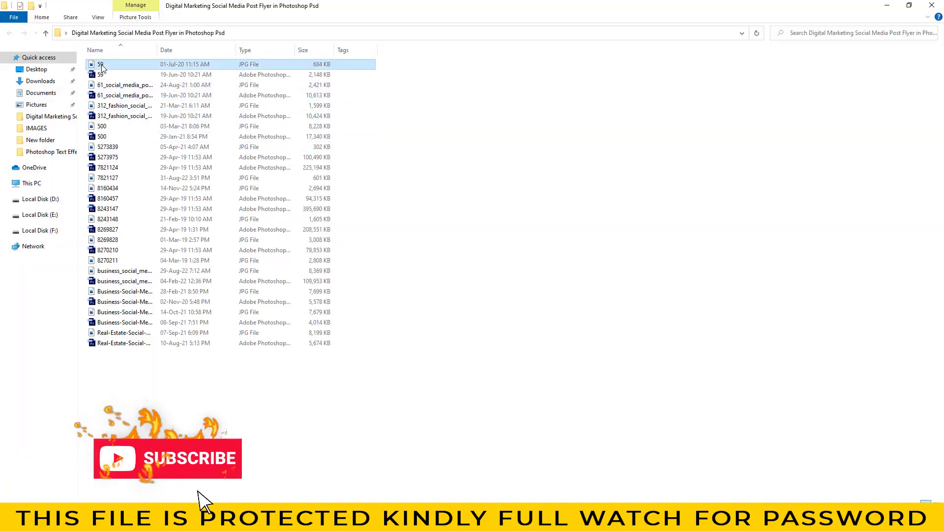
{"action": "right_click", "coordinate": [101, 68]}
{"action": "left_click", "coordinate": [125, 73]}
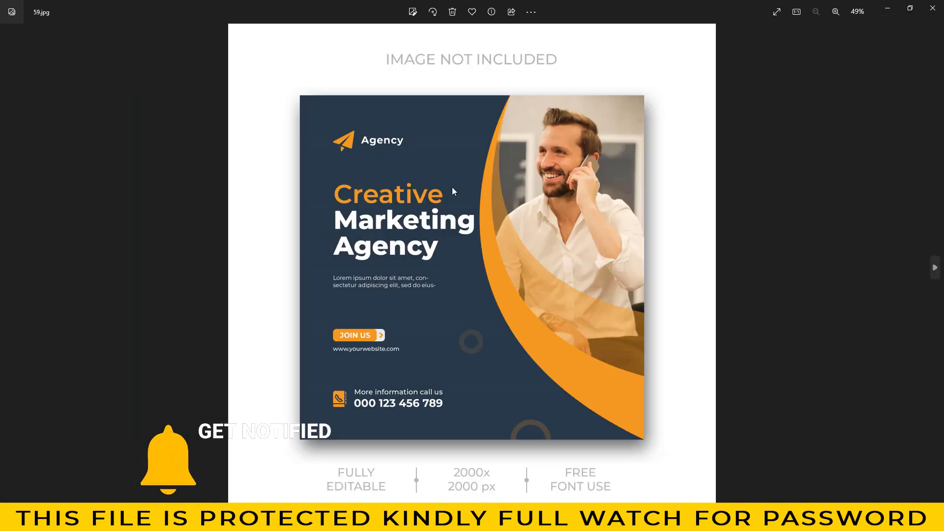
- Inspect the 59.jpg Agency poster preview, zooming in and panning from bottom to logo
{"action": "scroll", "coordinate": [586, 245], "scroll_direction": "up", "scroll_amount": 2}
{"action": "mouse_move", "coordinate": [538, 263]}
{"action": "left_mouse_down"}
{"action": "mouse_move", "coordinate": [428, 196]}
{"action": "mouse_move", "coordinate": [601, 164]}
{"action": "left_mouse_up"}
{"action": "left_click_drag", "start_coordinate": [580, 248], "coordinate": [597, 386]}
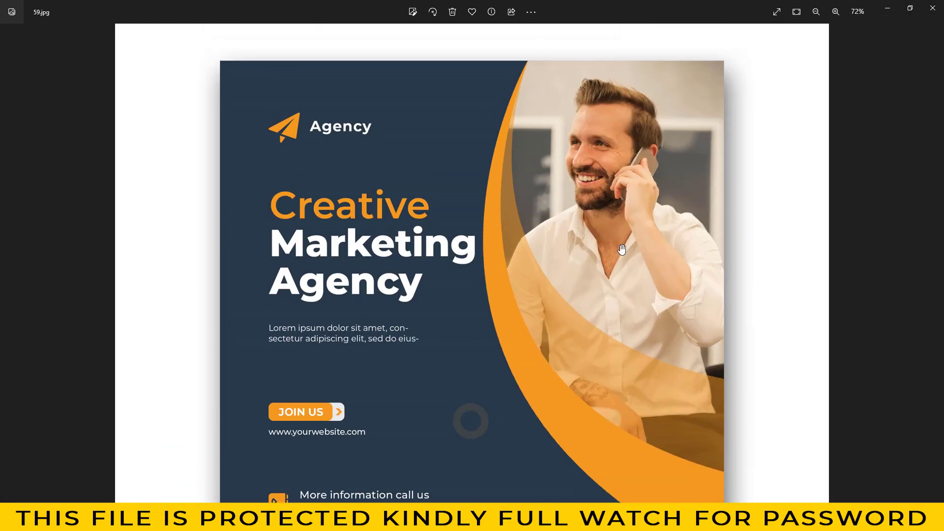
{"action": "scroll", "coordinate": [604, 255], "scroll_direction": "up", "scroll_amount": 3}
{"action": "scroll", "coordinate": [603, 255], "scroll_direction": "down", "scroll_amount": 1}
{"action": "scroll", "coordinate": [566, 296], "scroll_direction": "down", "scroll_amount": 1}
{"action": "scroll", "coordinate": [544, 321], "scroll_direction": "down", "scroll_amount": 2}
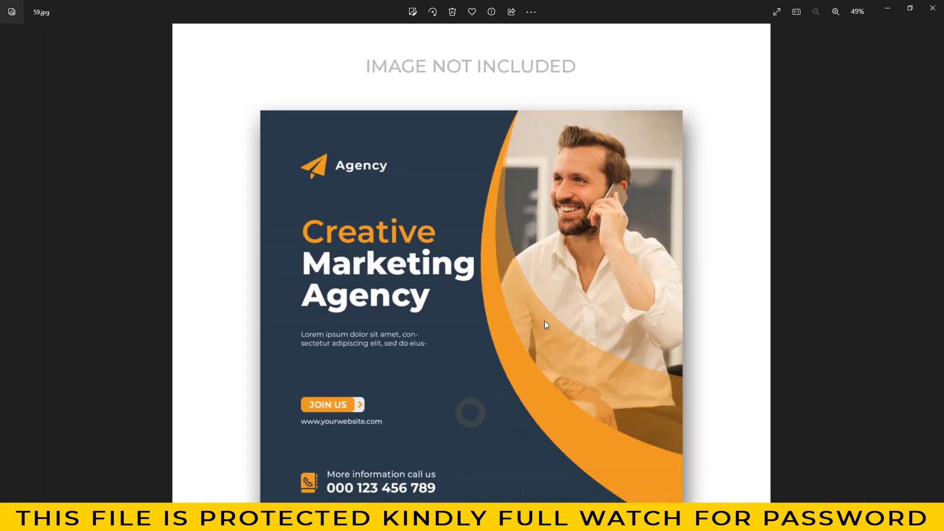
{"action": "key", "text": "Right"}
- Zoom in and out on the next template preview
{"action": "scroll", "coordinate": [597, 312], "scroll_direction": "up", "scroll_amount": 1}
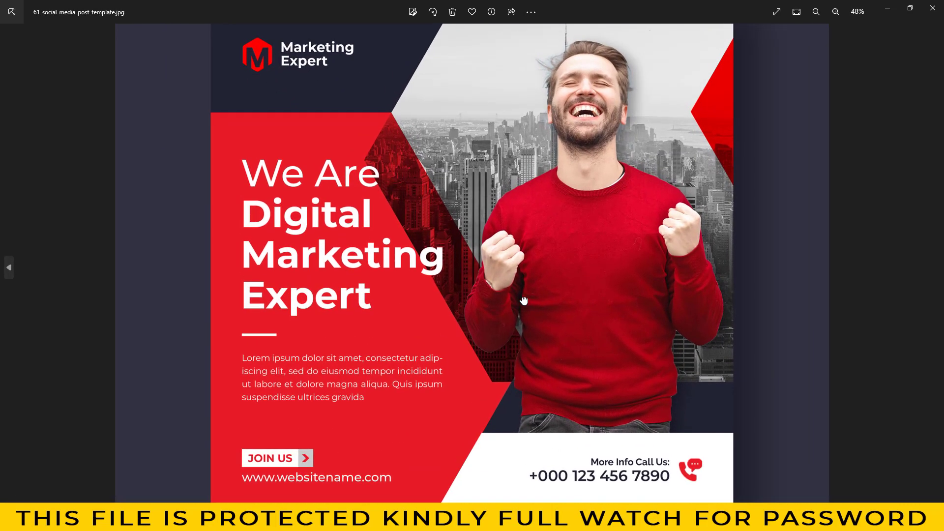
{"action": "scroll", "coordinate": [459, 291], "scroll_direction": "up", "scroll_amount": 1}
{"action": "scroll", "coordinate": [561, 312], "scroll_direction": "up", "scroll_amount": 1}
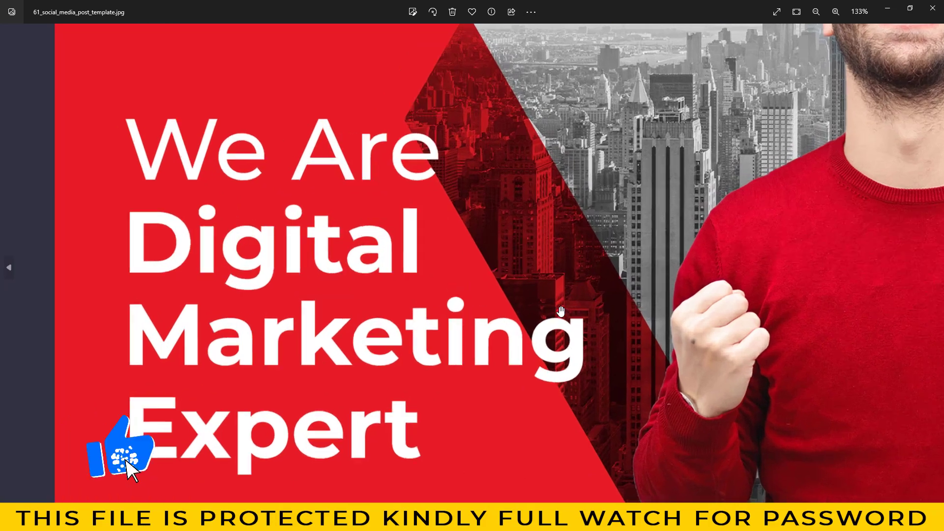
{"action": "scroll", "coordinate": [560, 312], "scroll_direction": "down", "scroll_amount": 2}
{"action": "scroll", "coordinate": [816, 355], "scroll_direction": "down", "scroll_amount": 1}
{"action": "key", "text": "Right"}
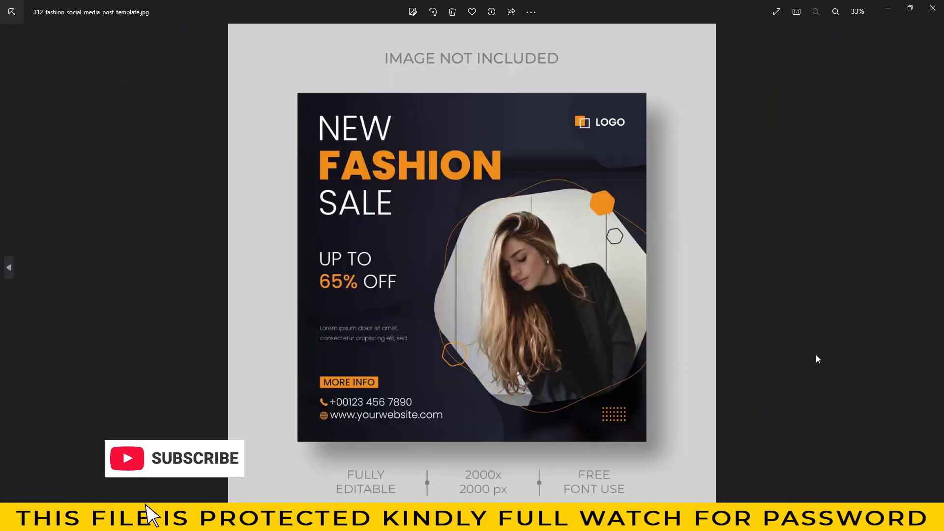
- Zoom and pan through the fashion sale template preview
{"action": "scroll", "coordinate": [603, 322], "scroll_direction": "up", "scroll_amount": 1}
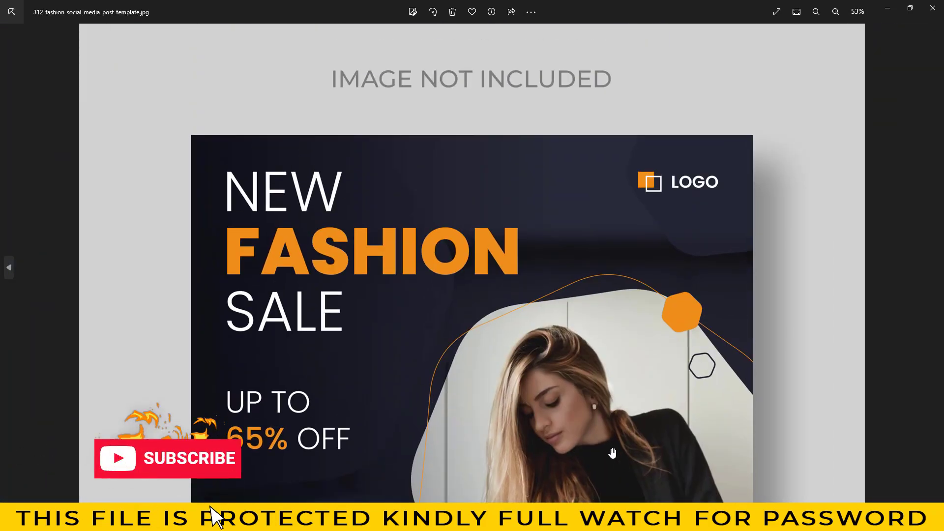
{"action": "left_click_drag", "start_coordinate": [566, 367], "coordinate": [566, 206]}
{"action": "scroll", "coordinate": [489, 379], "scroll_direction": "down", "scroll_amount": 2}
{"action": "scroll", "coordinate": [480, 309], "scroll_direction": "down", "scroll_amount": 2}
{"action": "scroll", "coordinate": [498, 393], "scroll_direction": "down", "scroll_amount": 1}
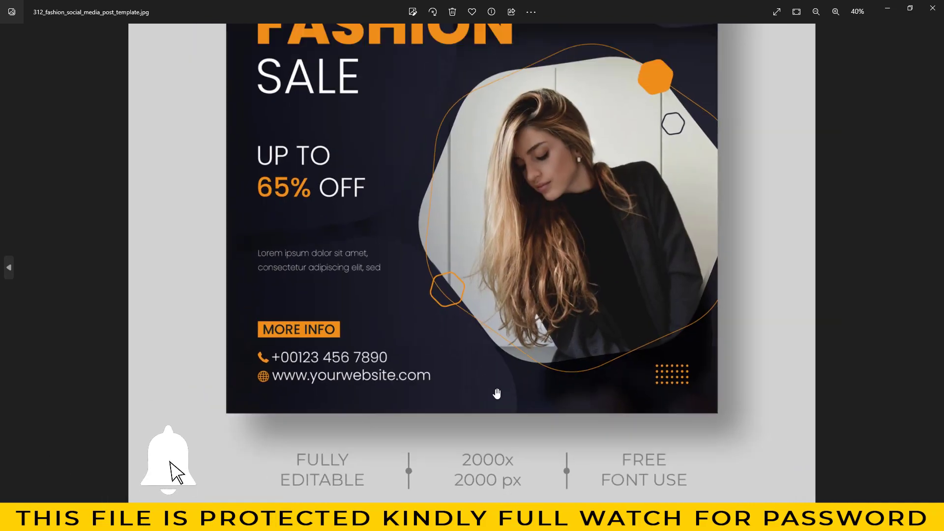
{"action": "key", "text": "Right"}
- Look over the 500.jpg Digital Marketing Agency preview
{"action": "scroll", "coordinate": [450, 380], "scroll_direction": "up", "scroll_amount": 1}
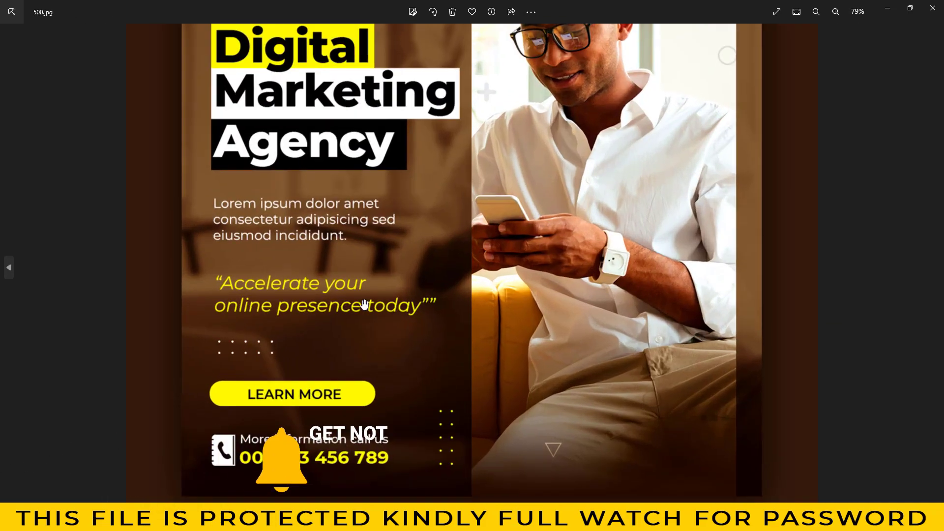
{"action": "scroll", "coordinate": [451, 381], "scroll_direction": "up", "scroll_amount": 1}
{"action": "scroll", "coordinate": [554, 446], "scroll_direction": "down", "scroll_amount": 2}
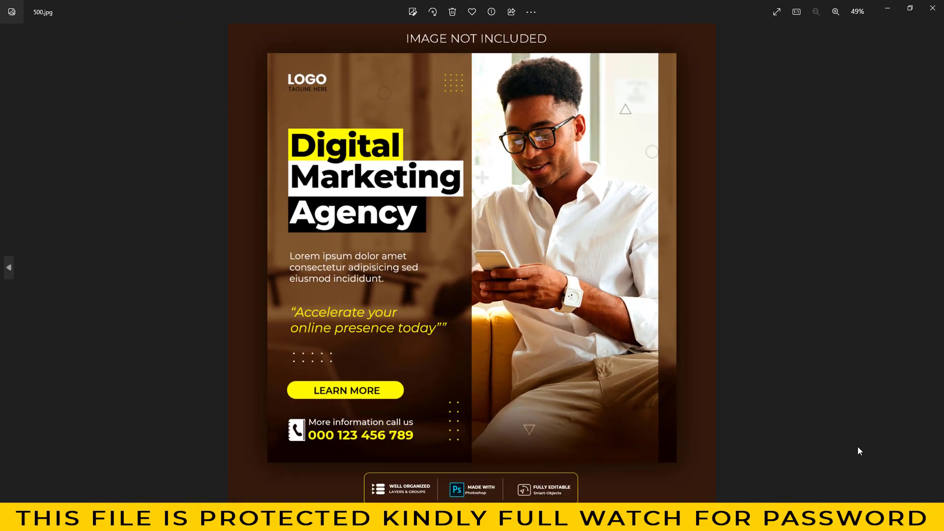
{"action": "key", "text": "Right"}
{"action": "scroll", "coordinate": [656, 430], "scroll_direction": "up", "scroll_amount": 3}
- Pan across the 5273839 Real Estate & Building template sheet
{"action": "left_click_drag", "start_coordinate": [302, 380], "coordinate": [589, 406]}
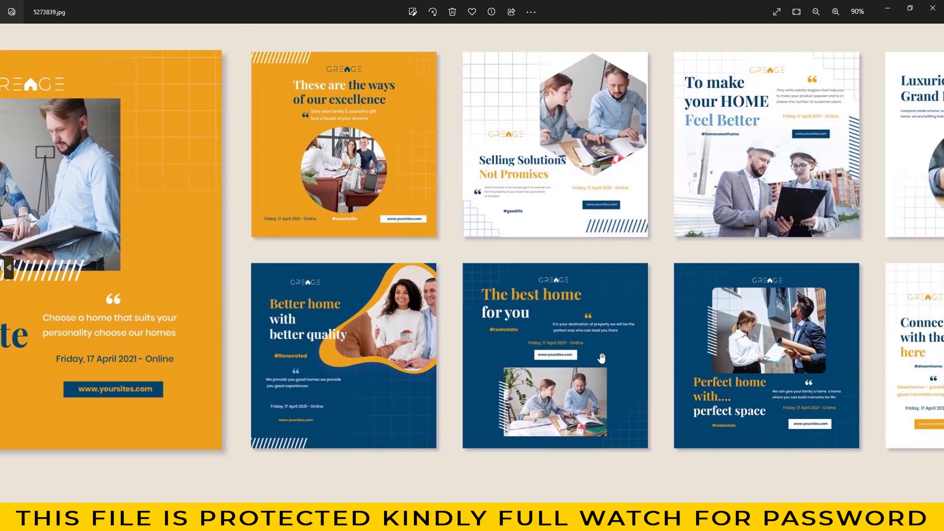
{"action": "scroll", "coordinate": [763, 339], "scroll_direction": "down", "scroll_amount": 1}
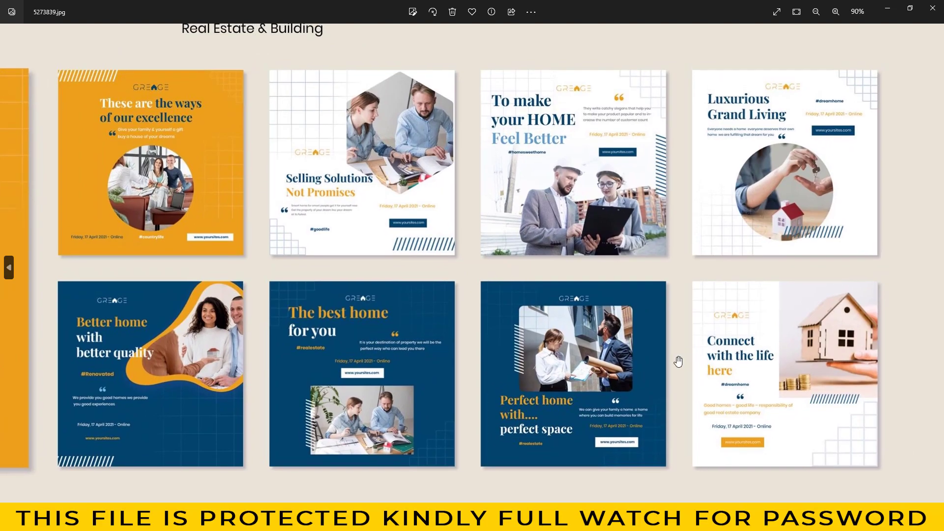
{"action": "scroll", "coordinate": [734, 369], "scroll_direction": "down", "scroll_amount": 2}
{"action": "key", "text": "Right"}
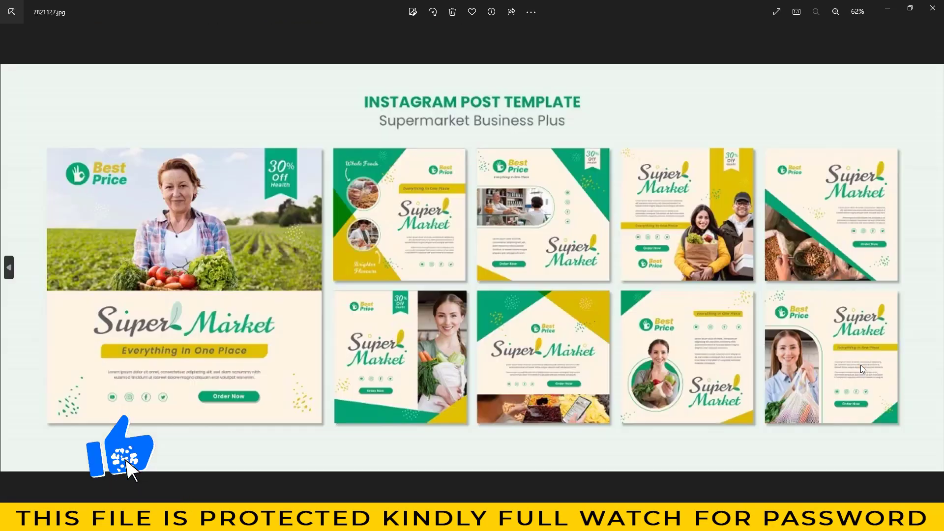
- Zoom and pan across the Supermarket template cards
{"action": "scroll", "coordinate": [813, 362], "scroll_direction": "up", "scroll_amount": 4}
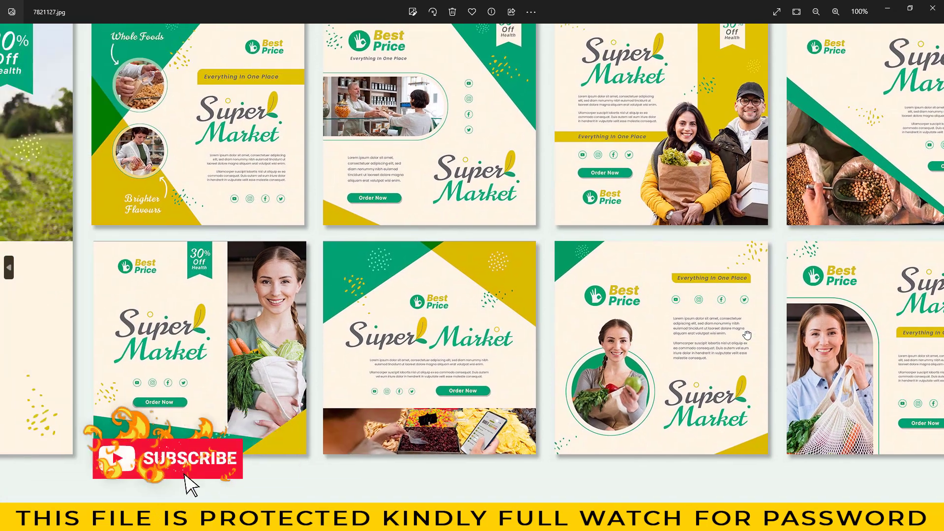
{"action": "left_click_drag", "start_coordinate": [658, 253], "coordinate": [778, 383]}
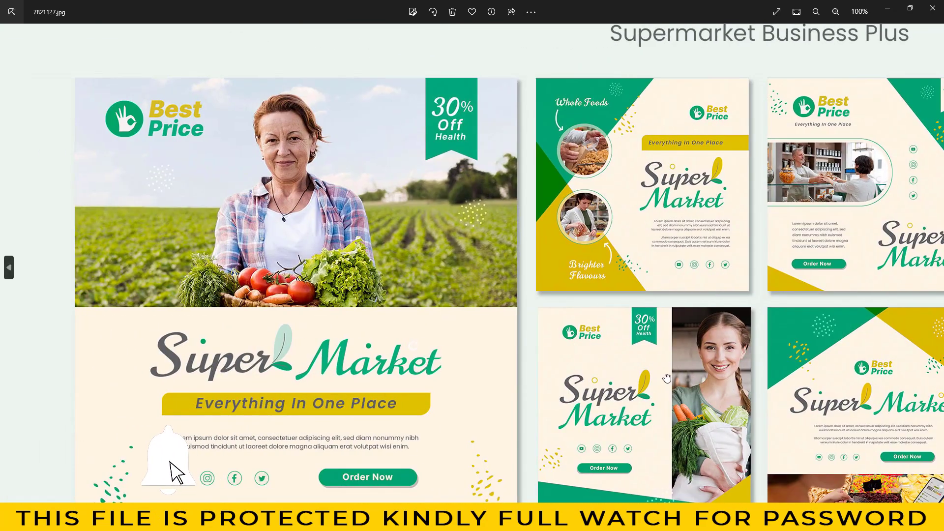
{"action": "scroll", "coordinate": [526, 360], "scroll_direction": "down", "scroll_amount": 3}
{"action": "scroll", "coordinate": [663, 386], "scroll_direction": "down", "scroll_amount": 2}
{"action": "key", "text": "Right"}
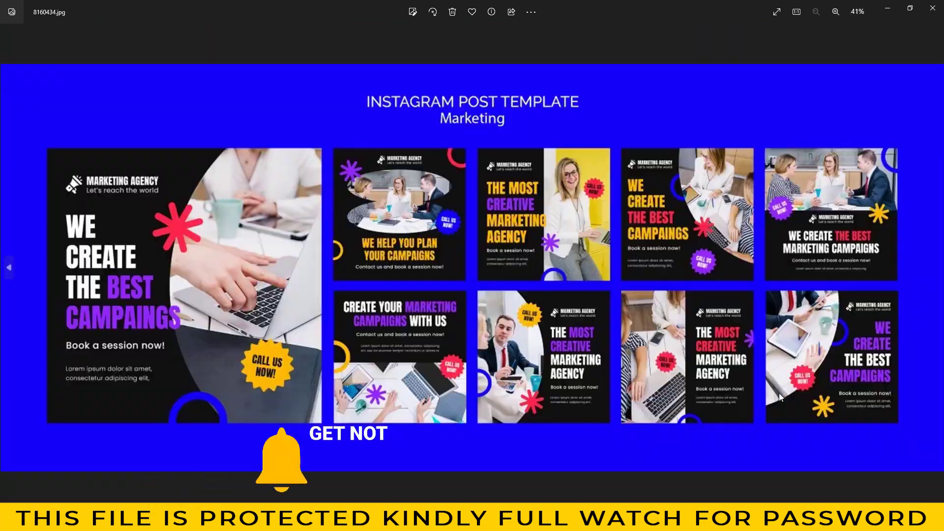
- Zoom through the two Marketing Instagram template previews, including 8243148
{"action": "scroll", "coordinate": [770, 388], "scroll_direction": "up", "scroll_amount": 3}
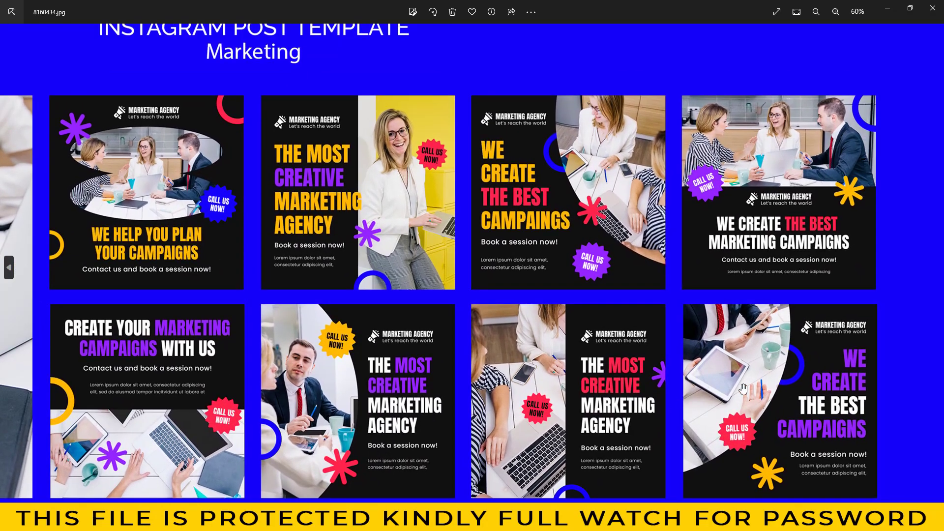
{"action": "scroll", "coordinate": [770, 351], "scroll_direction": "up", "scroll_amount": 2}
{"action": "scroll", "coordinate": [770, 352], "scroll_direction": "up", "scroll_amount": 1}
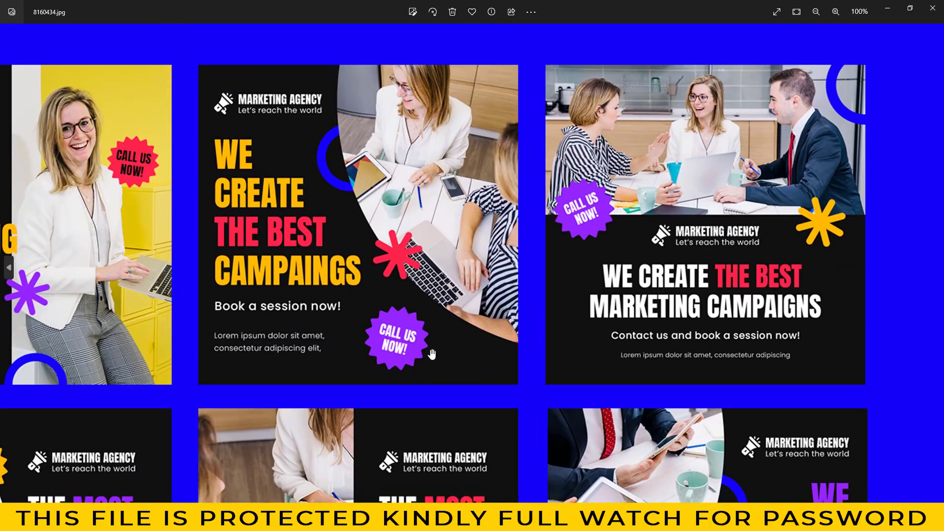
{"action": "scroll", "coordinate": [459, 305], "scroll_direction": "down", "scroll_amount": 1}
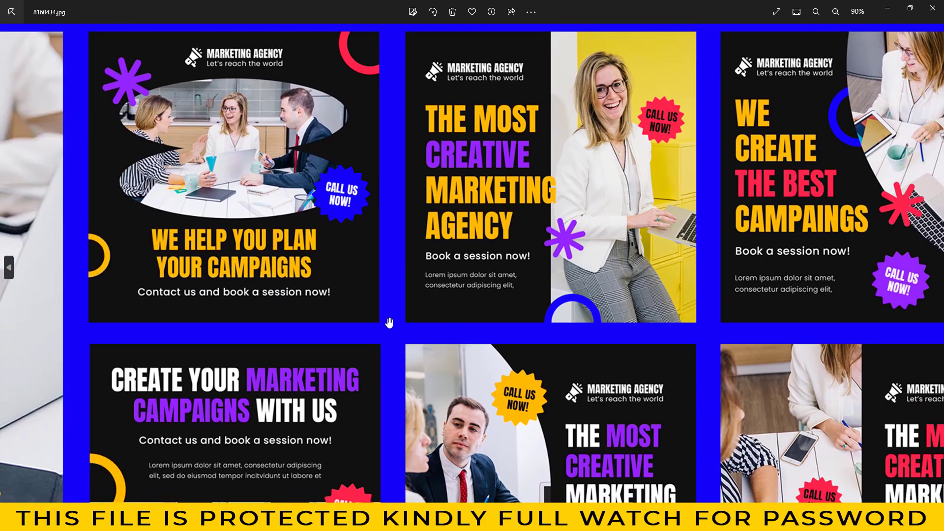
{"action": "scroll", "coordinate": [386, 320], "scroll_direction": "down", "scroll_amount": 2}
{"action": "scroll", "coordinate": [318, 341], "scroll_direction": "down", "scroll_amount": 2}
{"action": "scroll", "coordinate": [718, 364], "scroll_direction": "down", "scroll_amount": 2}
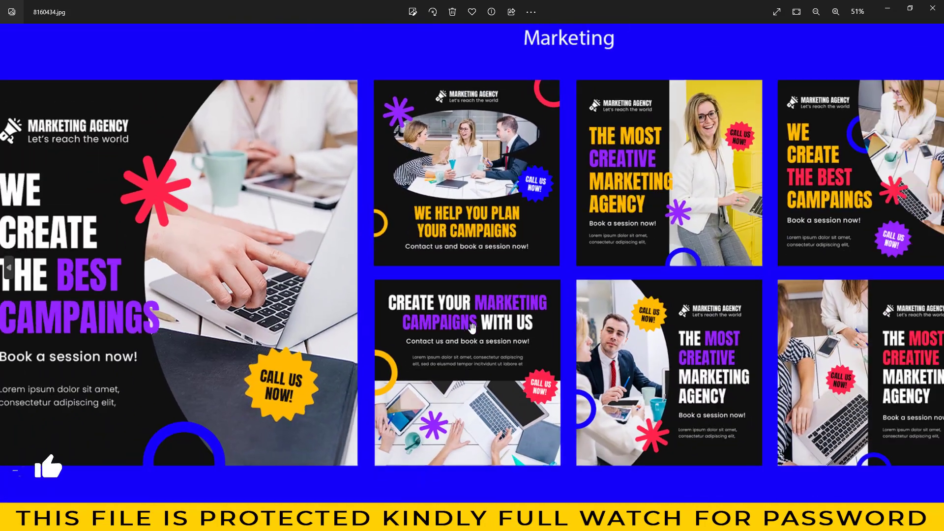
{"action": "key", "text": "Right"}
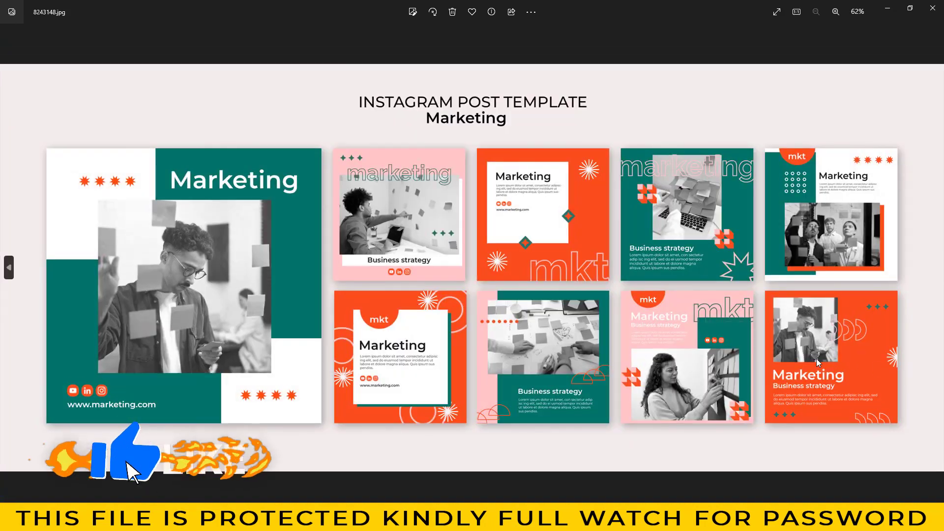
{"action": "scroll", "coordinate": [817, 359], "scroll_direction": "up", "scroll_amount": 3}
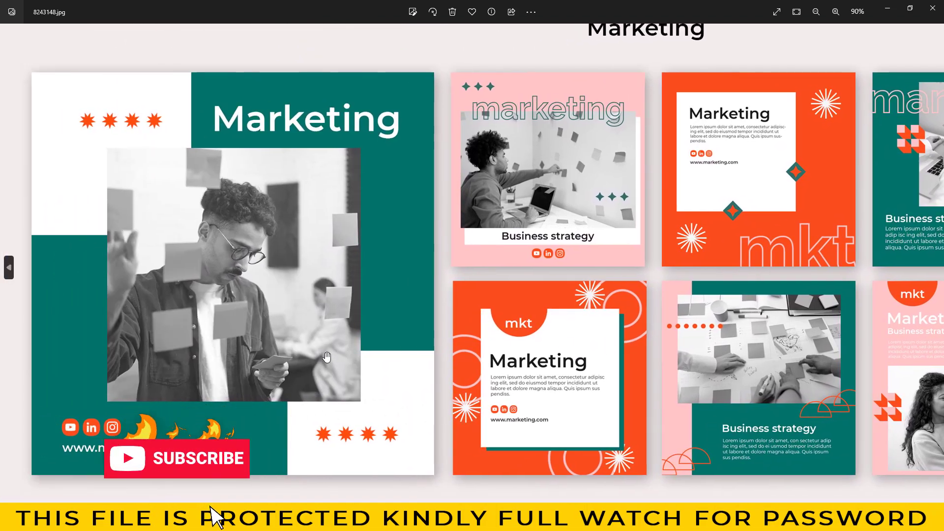
{"action": "scroll", "coordinate": [496, 358], "scroll_direction": "down", "scroll_amount": 3}
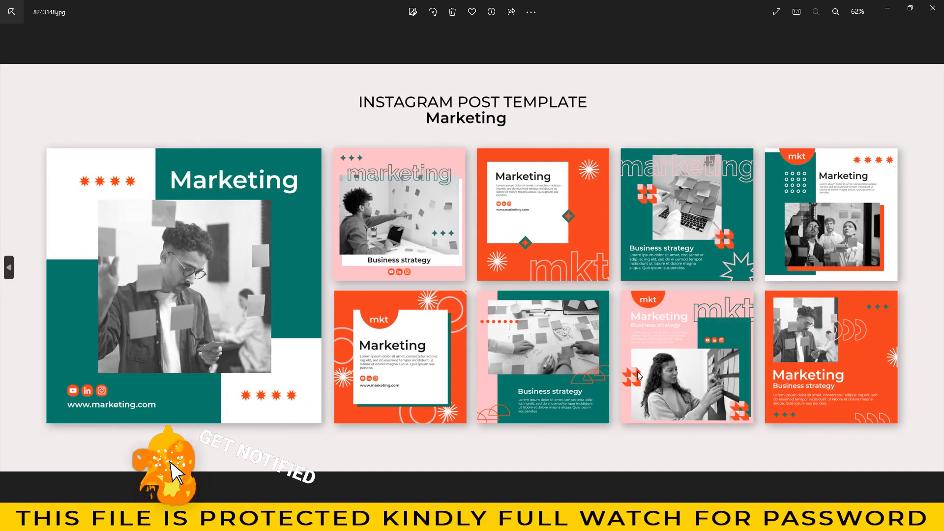
{"action": "key", "text": "Right"}
- Pan across the 8269828.jpg CLICK SHOP story cards, including the lower row
{"action": "scroll", "coordinate": [708, 360], "scroll_direction": "up", "scroll_amount": 3}
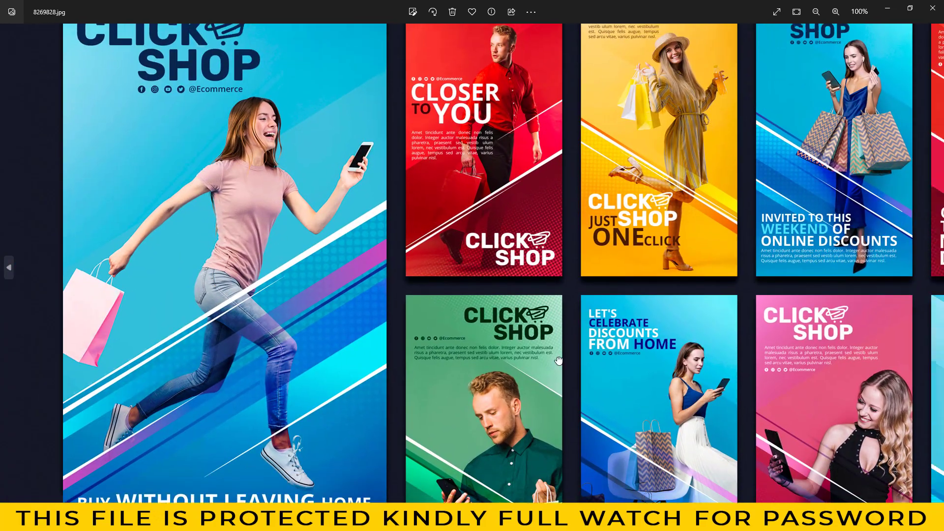
{"action": "left_click_drag", "start_coordinate": [616, 333], "coordinate": [489, 324]}
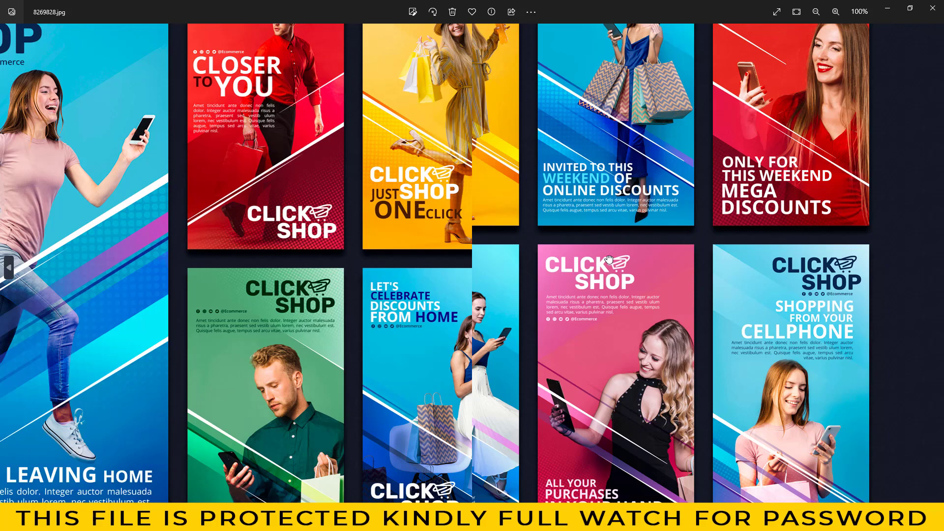
{"action": "left_click_drag", "start_coordinate": [635, 410], "coordinate": [635, 219]}
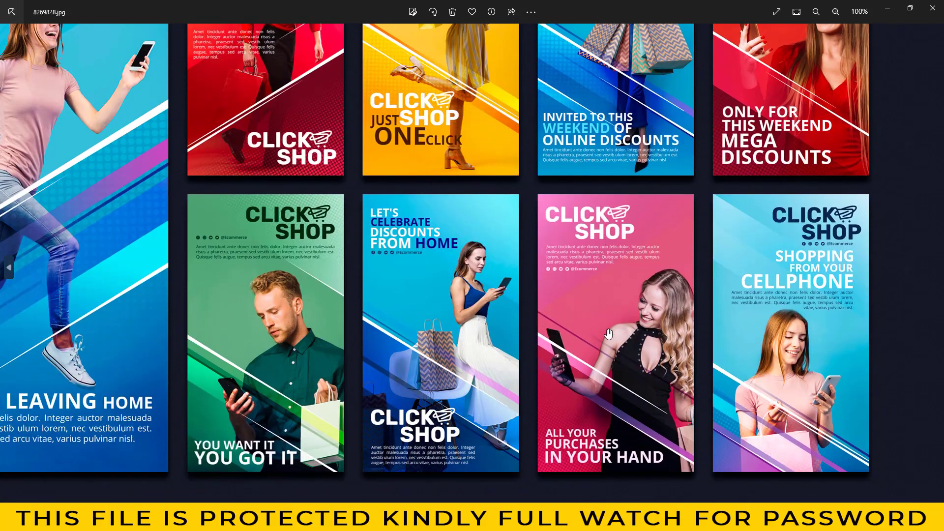
{"action": "left_click_drag", "start_coordinate": [502, 351], "coordinate": [629, 351]}
{"action": "scroll", "coordinate": [544, 296], "scroll_direction": "down", "scroll_amount": 5}
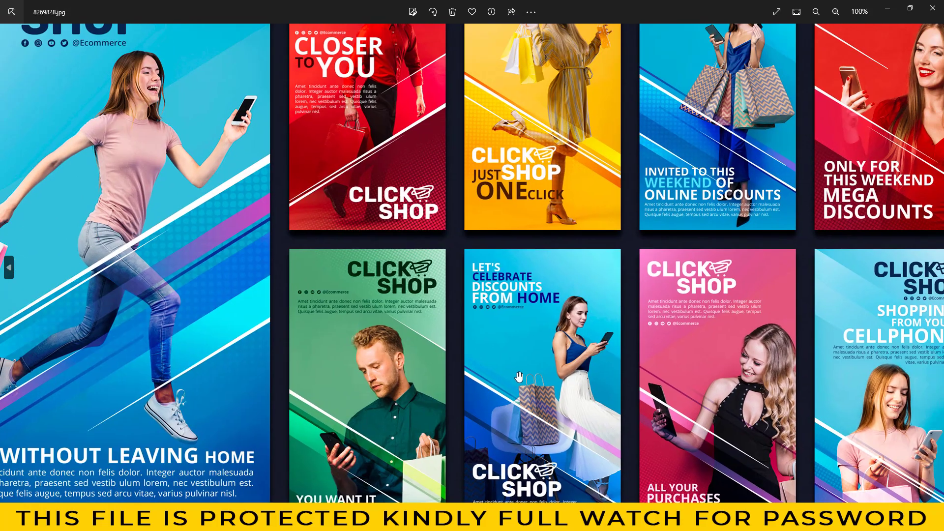
{"action": "key", "text": "Right"}
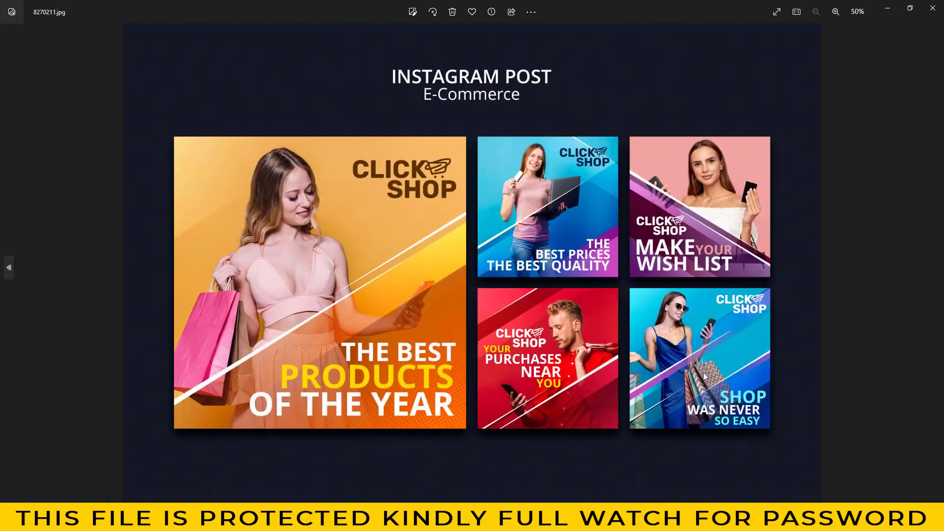
- Zoom and pan across the 8270211 E-Commerce shop tiles
{"action": "scroll", "coordinate": [699, 375], "scroll_direction": "up", "scroll_amount": 2}
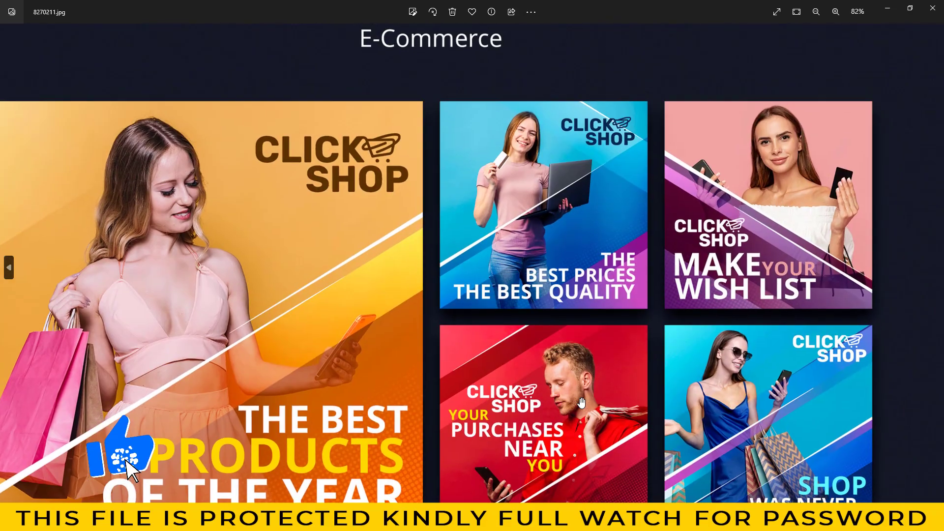
{"action": "scroll", "coordinate": [626, 369], "scroll_direction": "up", "scroll_amount": 2}
{"action": "left_click_drag", "start_coordinate": [626, 369], "coordinate": [676, 395]}
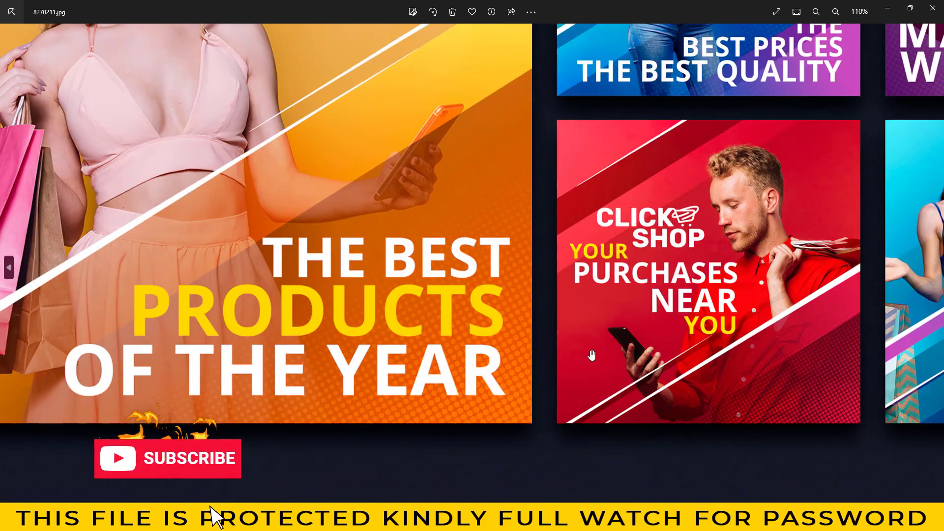
{"action": "scroll", "coordinate": [592, 356], "scroll_direction": "down", "scroll_amount": 3}
{"action": "scroll", "coordinate": [592, 356], "scroll_direction": "down", "scroll_amount": 3}
- Browse the Business-Social-Media-Banner previews 33, 02 and 08
{"action": "key", "text": "Right"}
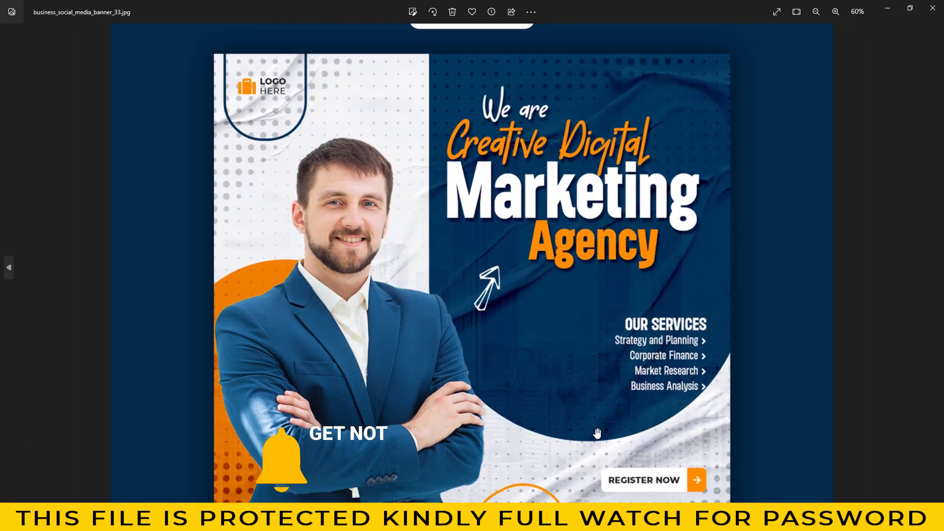
{"action": "key", "text": "Right"}
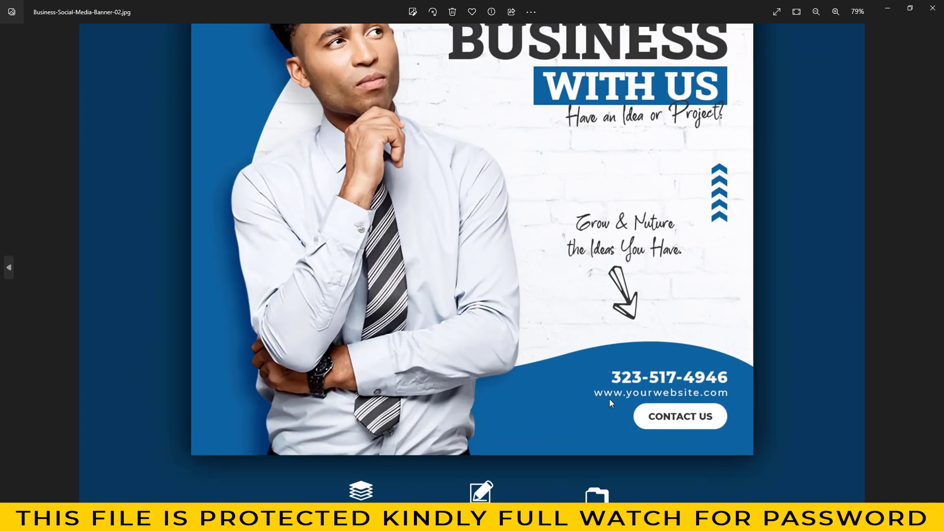
{"action": "key", "text": "Right"}
{"action": "scroll", "coordinate": [798, 379], "scroll_direction": "up", "scroll_amount": 2}
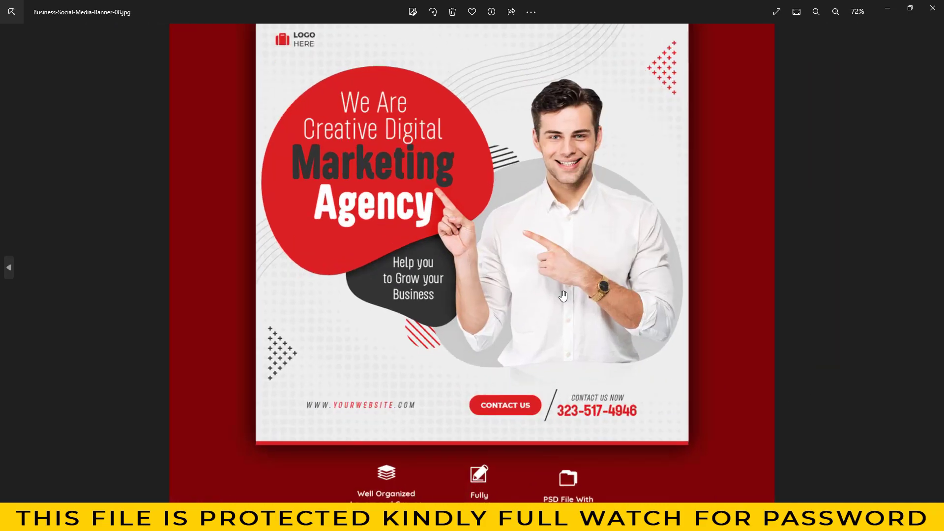
{"action": "scroll", "coordinate": [648, 276], "scroll_direction": "down", "scroll_amount": 2}
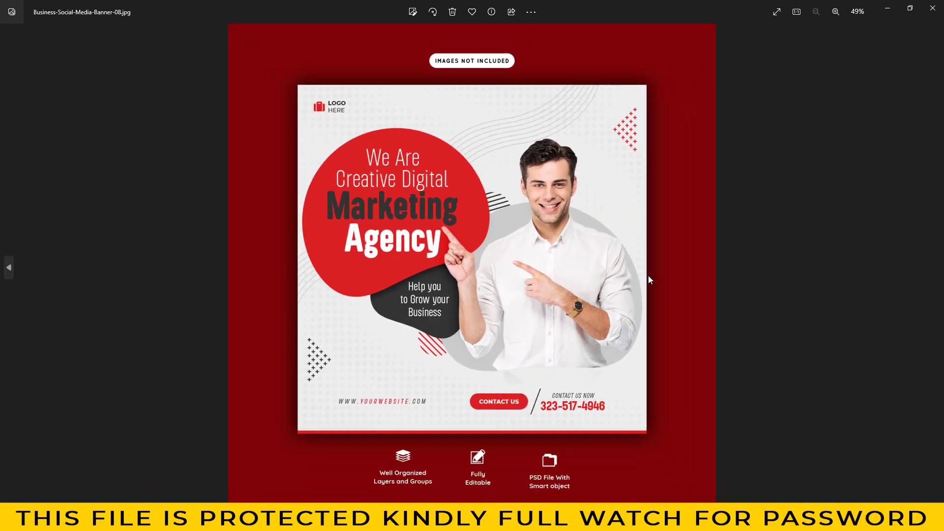
{"action": "key", "text": "Right"}
- Zoom over Real-Estate-Social-Media-Banner-05, then close the photo viewer
{"action": "scroll", "coordinate": [608, 294], "scroll_direction": "up", "scroll_amount": 1}
{"action": "scroll", "coordinate": [590, 314], "scroll_direction": "up", "scroll_amount": 1}
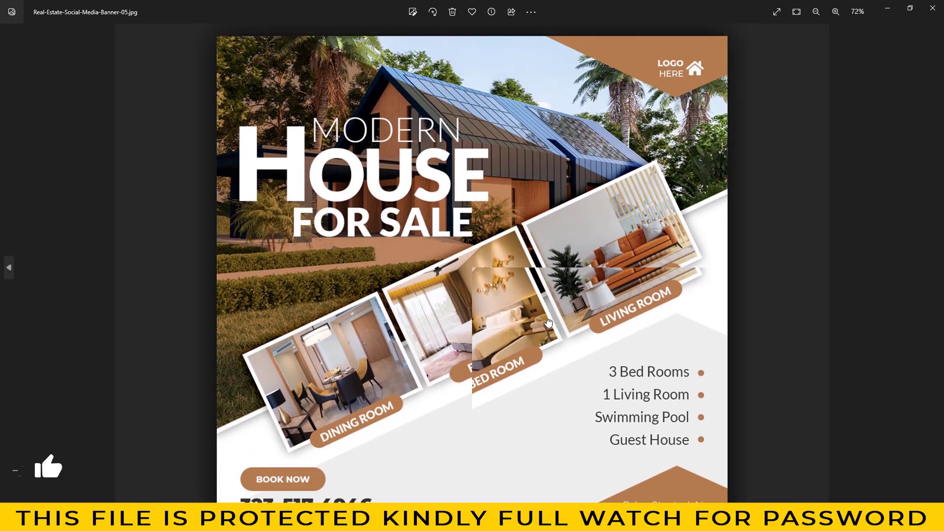
{"action": "scroll", "coordinate": [557, 350], "scroll_direction": "up", "scroll_amount": 2}
{"action": "scroll", "coordinate": [557, 349], "scroll_direction": "down", "scroll_amount": 1}
{"action": "scroll", "coordinate": [535, 311], "scroll_direction": "down", "scroll_amount": 2}
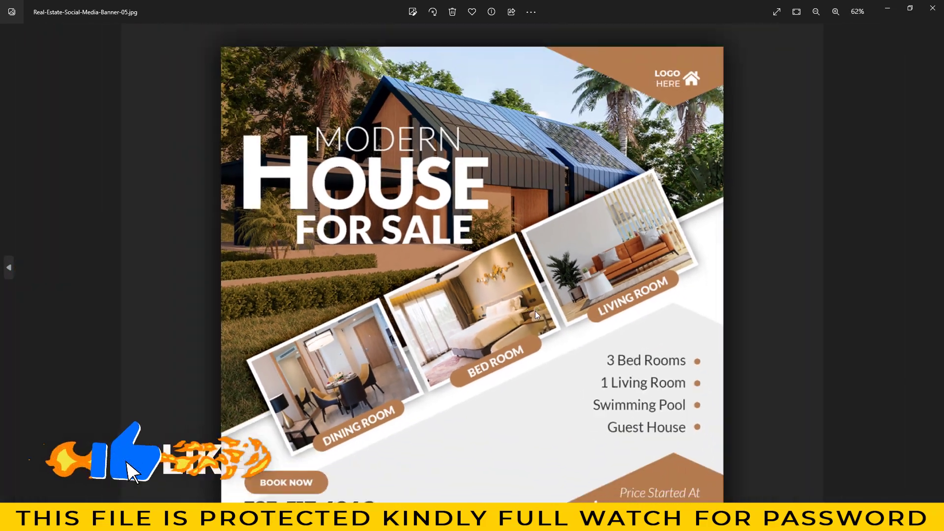
{"action": "scroll", "coordinate": [535, 311], "scroll_direction": "down", "scroll_amount": 1}
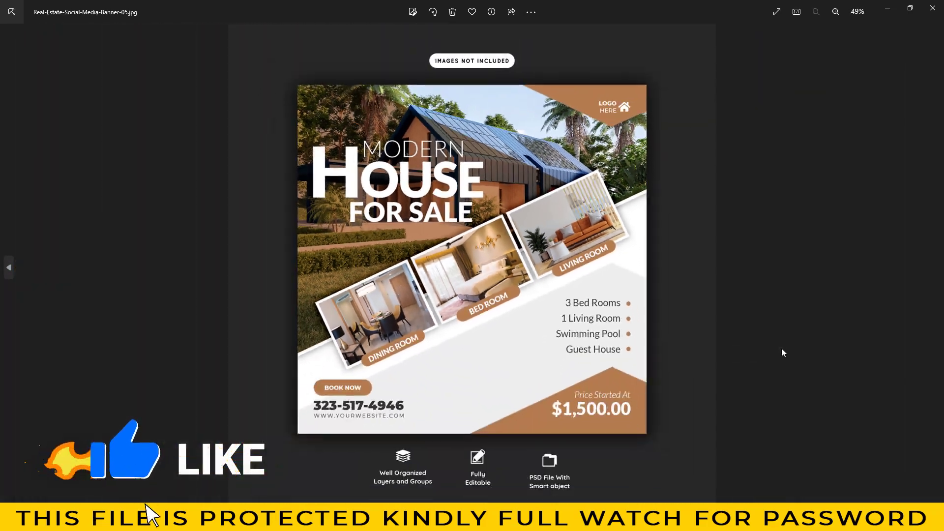
{"action": "left_click", "coordinate": [934, 7]}
{"action": "right_click", "coordinate": [564, 116]}
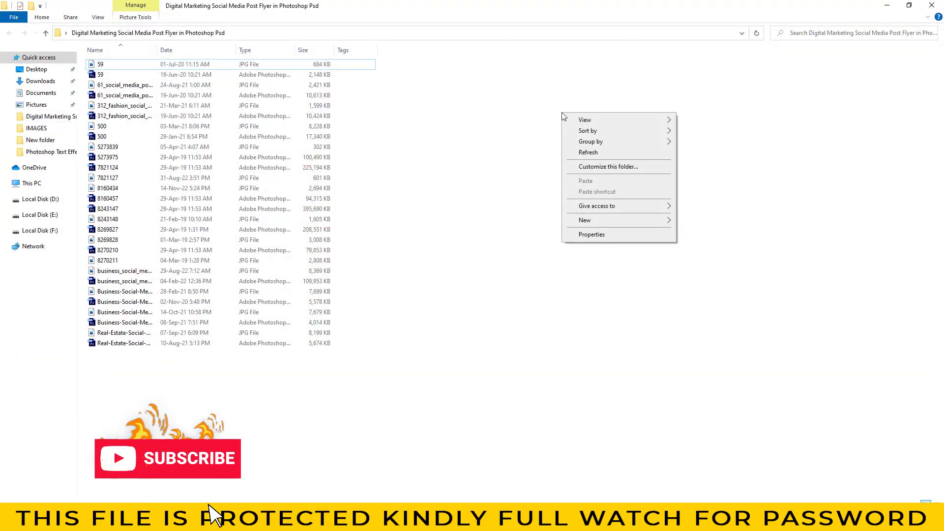
- Switch the template folder to Large icons view
{"action": "left_click", "coordinate": [588, 152]}
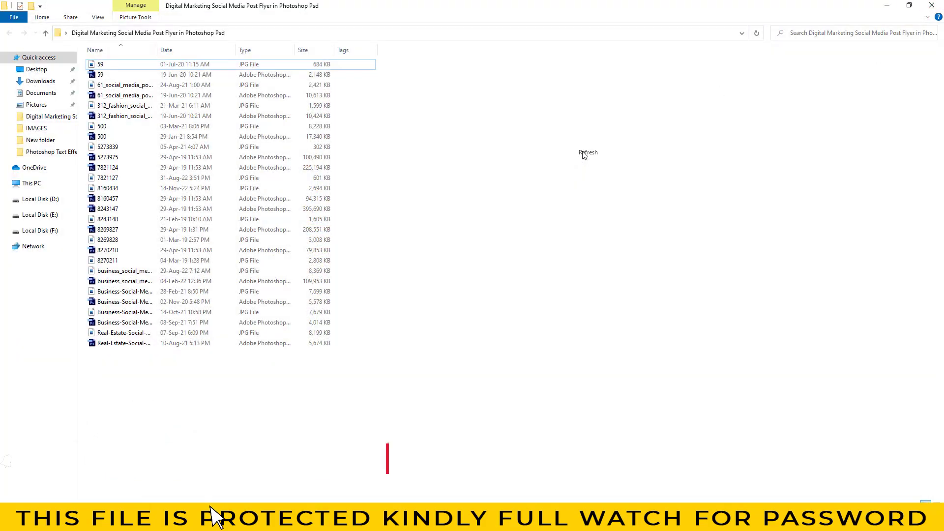
{"action": "left_click", "coordinate": [98, 20]}
{"action": "left_click", "coordinate": [209, 30]}
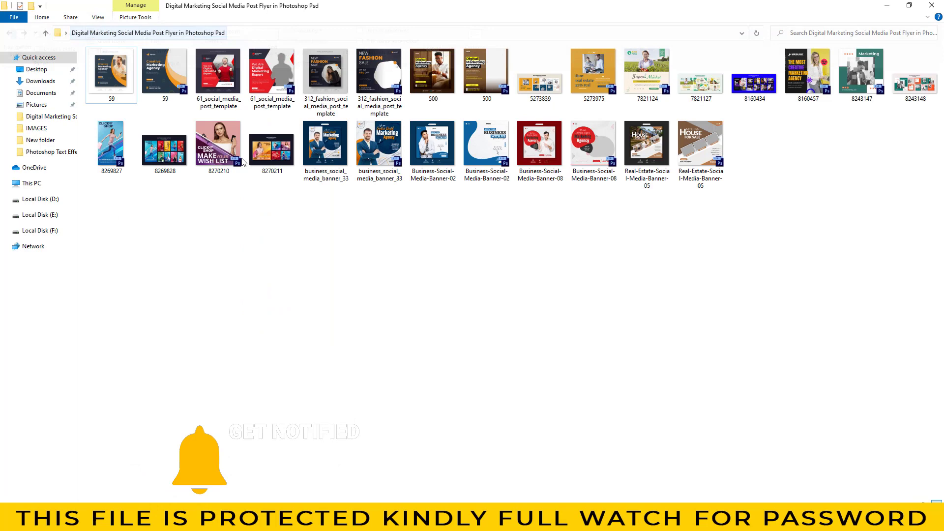
- Refresh the folder and open 59.psd in Photoshop
{"action": "right_click", "coordinate": [274, 235]}
{"action": "left_click", "coordinate": [304, 274]}
{"action": "right_click", "coordinate": [209, 212]}
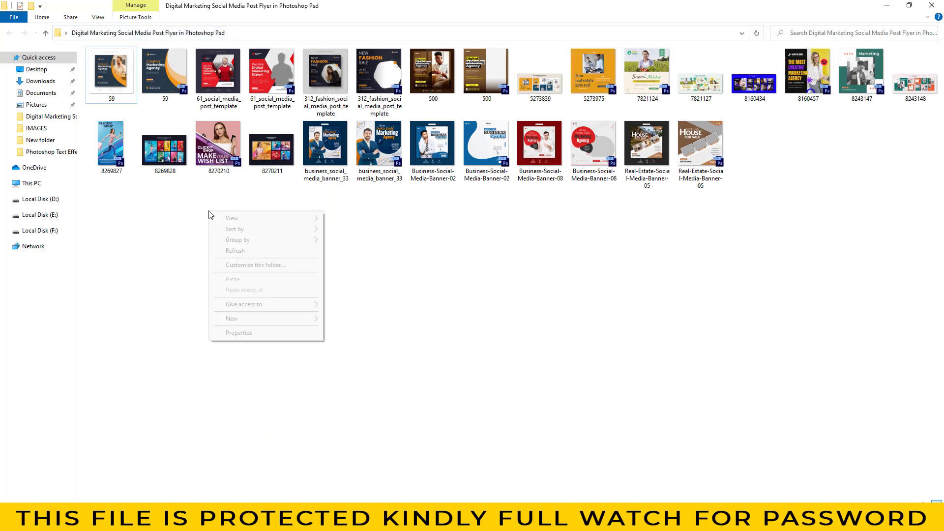
{"action": "left_click", "coordinate": [240, 252]}
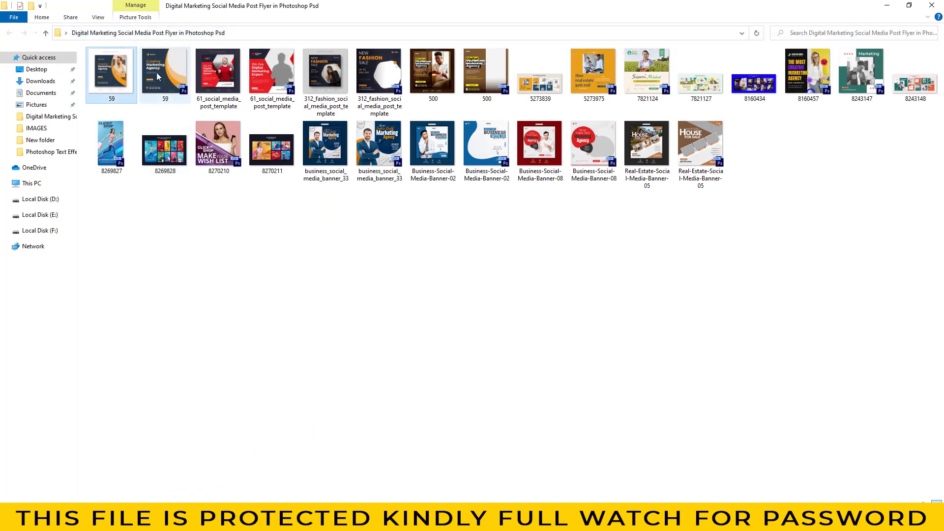
{"action": "right_click", "coordinate": [176, 68]}
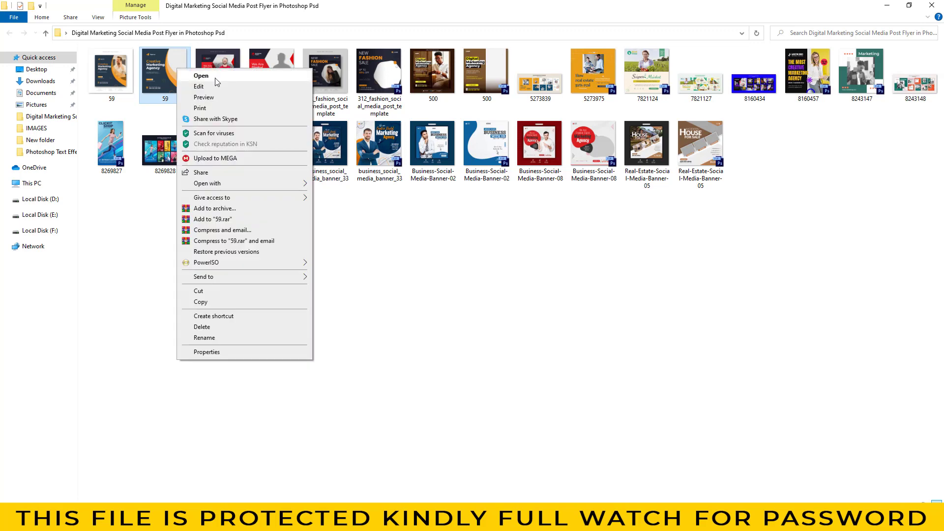
{"action": "left_click", "coordinate": [214, 78]}
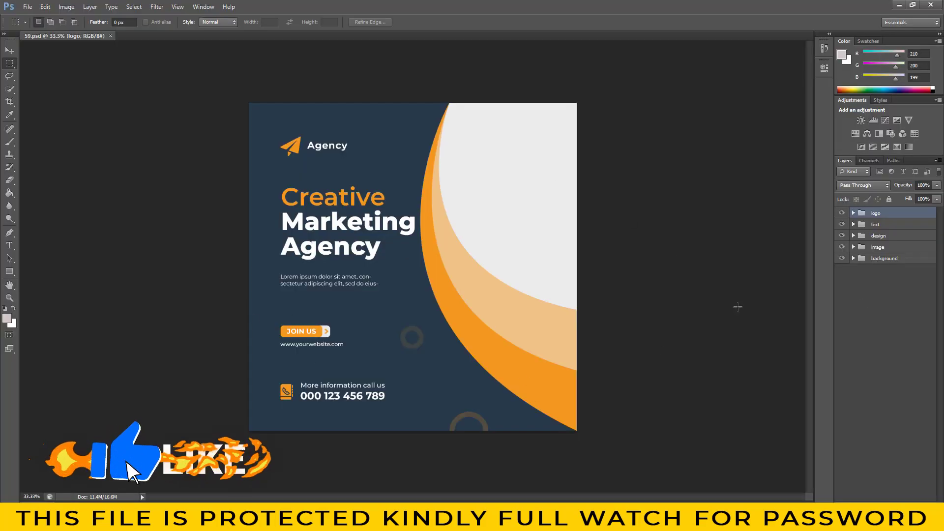
- Expand the text, design and image groups and edit the image-here smart object
{"action": "left_click", "coordinate": [842, 224]}
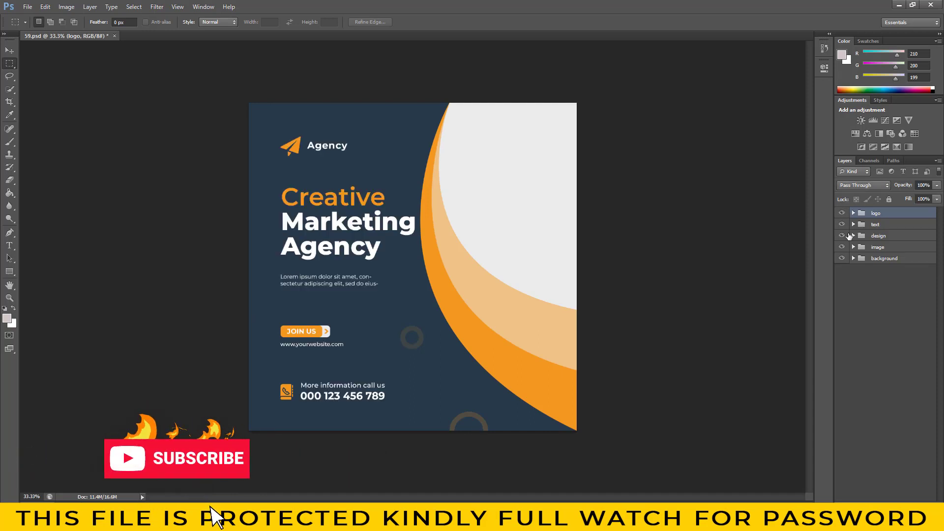
{"action": "left_click", "coordinate": [842, 236]}
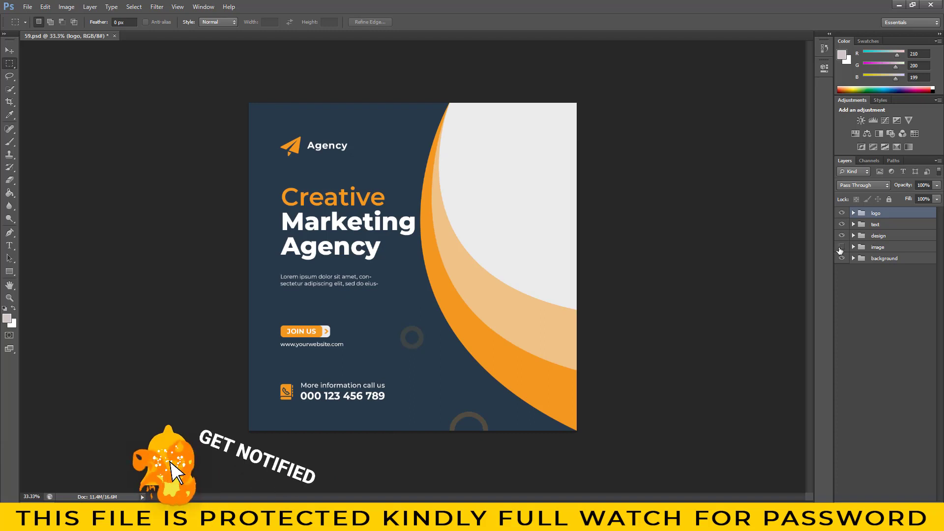
{"action": "left_click", "coordinate": [842, 247]}
{"action": "left_click", "coordinate": [842, 247]}
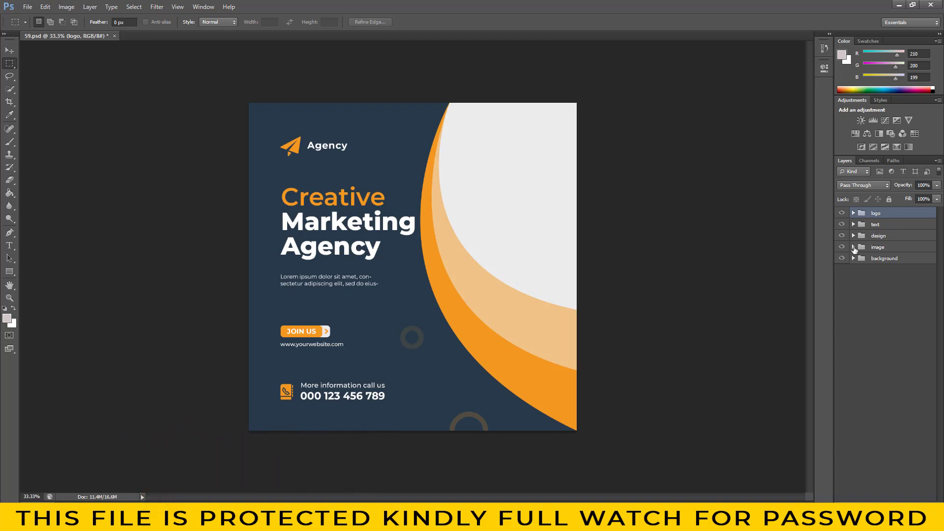
{"action": "double_click", "coordinate": [872, 266]}
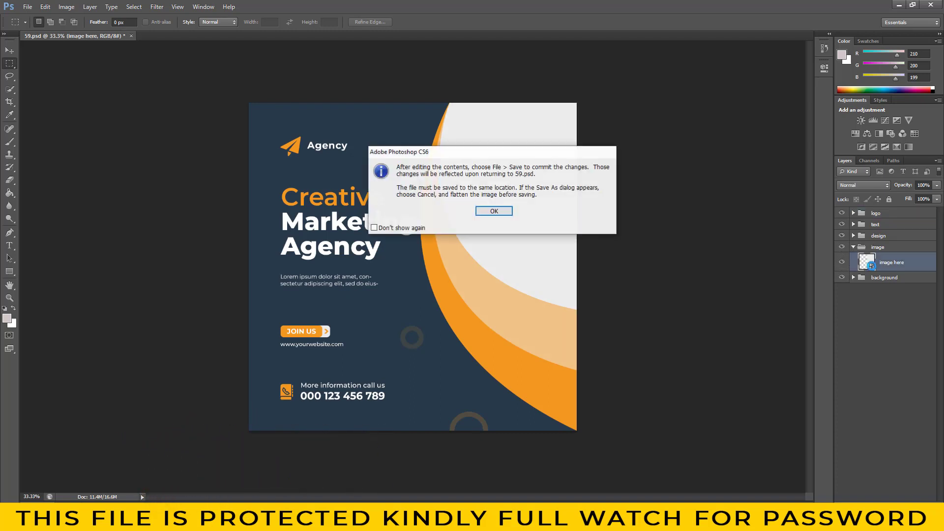
{"action": "left_click", "coordinate": [494, 211]}
{"action": "left_click", "coordinate": [418, 206]}
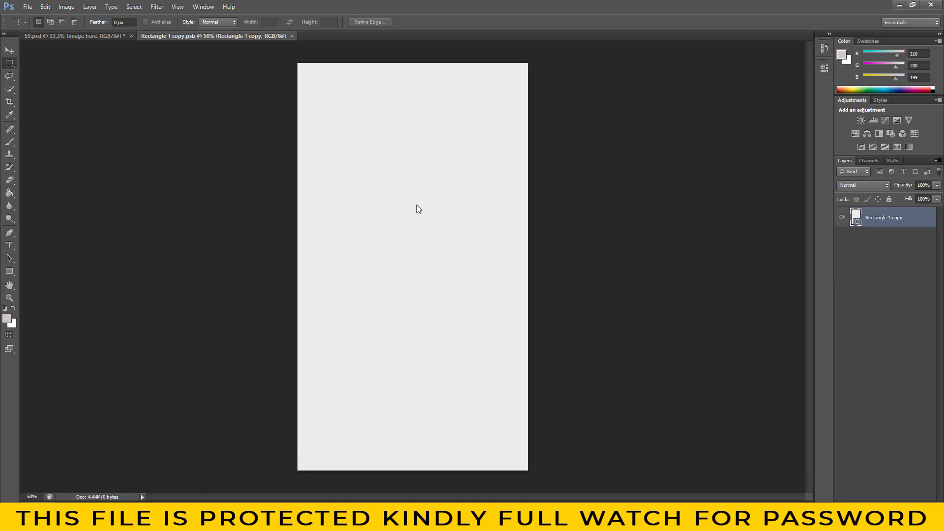
- Check the placeholder's image size
{"action": "left_click", "coordinate": [67, 7]}
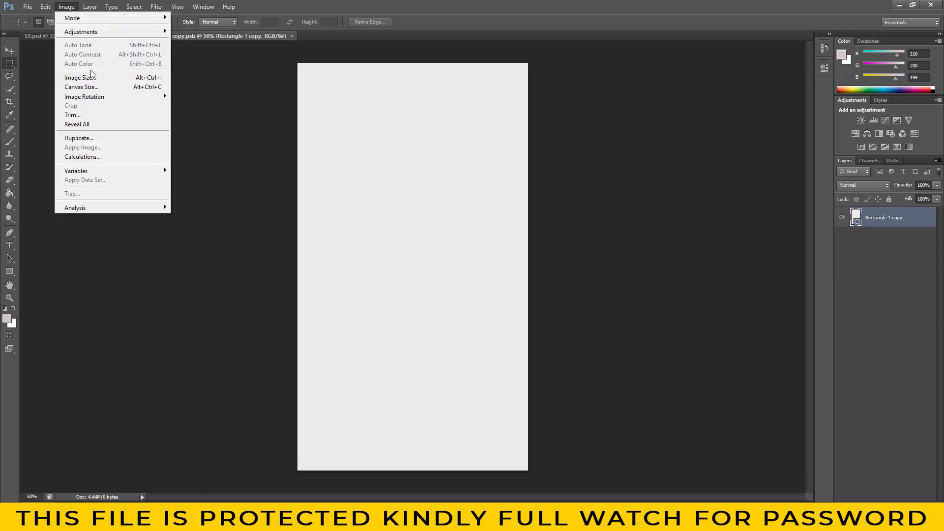
{"action": "left_click", "coordinate": [79, 77]}
{"action": "left_click", "coordinate": [573, 117]}
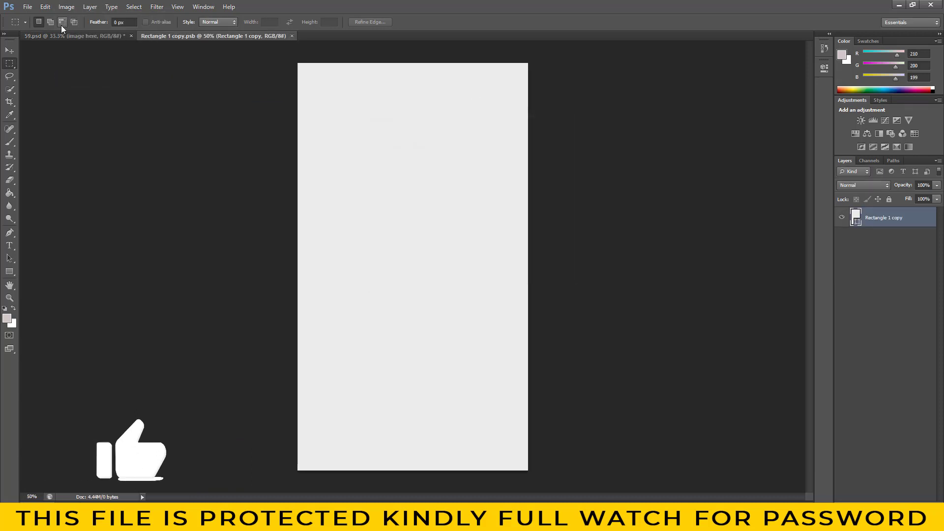
- Open the smiling businessman photo
{"action": "left_click", "coordinate": [27, 7]}
{"action": "left_click", "coordinate": [242, 44]}
{"action": "key", "text": "ctrl+o"}
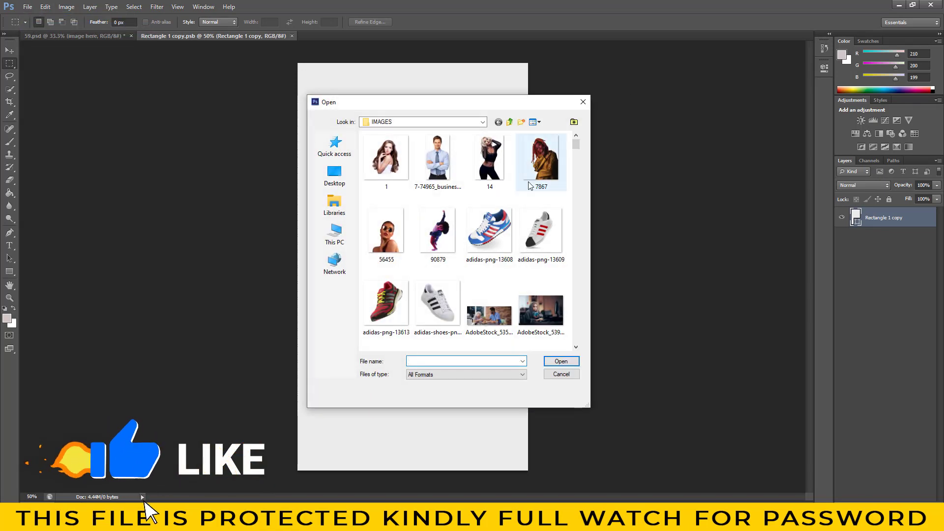
{"action": "double_click", "coordinate": [538, 158]}
{"action": "left_click", "coordinate": [540, 308]}
{"action": "left_click", "coordinate": [559, 362]}
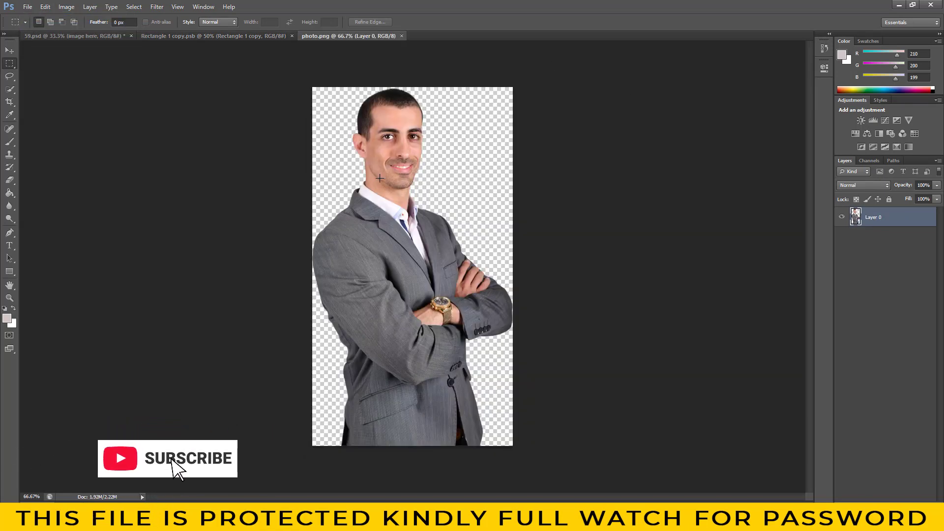
- Drag the photo onto the grey placeholder canvas and enlarge it
{"action": "left_click", "coordinate": [9, 50]}
{"action": "left_click_drag", "start_coordinate": [312, 131], "coordinate": [328, 131]}
{"action": "left_click_drag", "start_coordinate": [413, 211], "coordinate": [413, 169]}
{"action": "key", "text": "ctrl+t"}
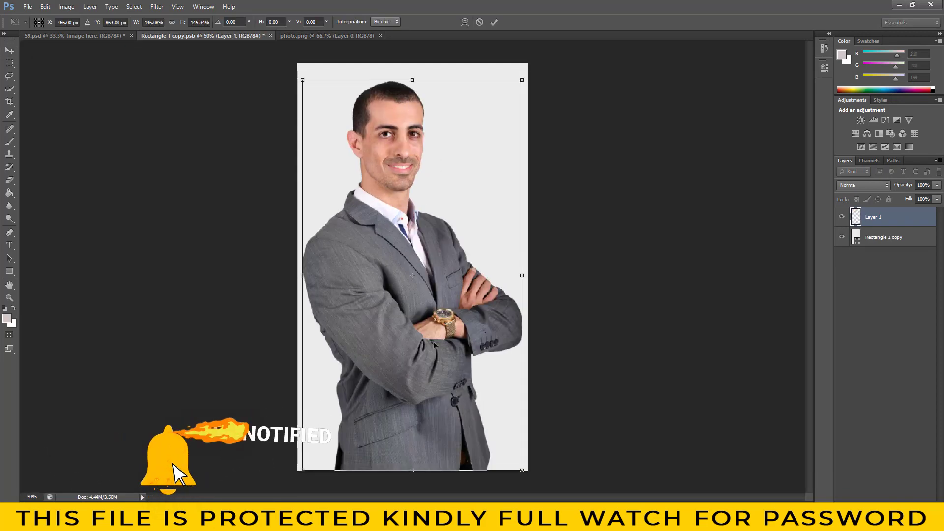
{"action": "left_click", "coordinate": [9, 50]}
{"action": "left_click", "coordinate": [433, 193]}
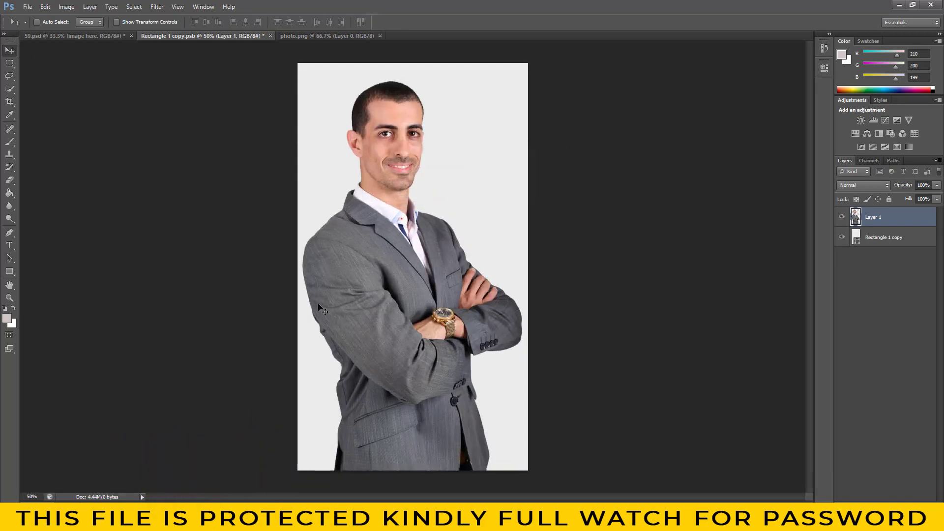
- Flip the photo horizontally, close photo.png and the Rectangle 1 copy.psb contents
{"action": "left_click", "coordinate": [43, 8]}
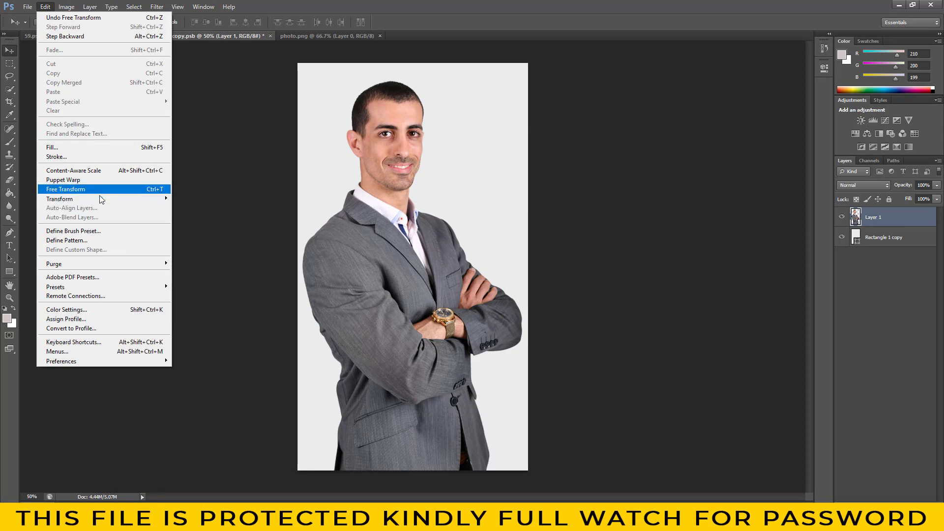
{"action": "mouse_move", "coordinate": [59, 199]}
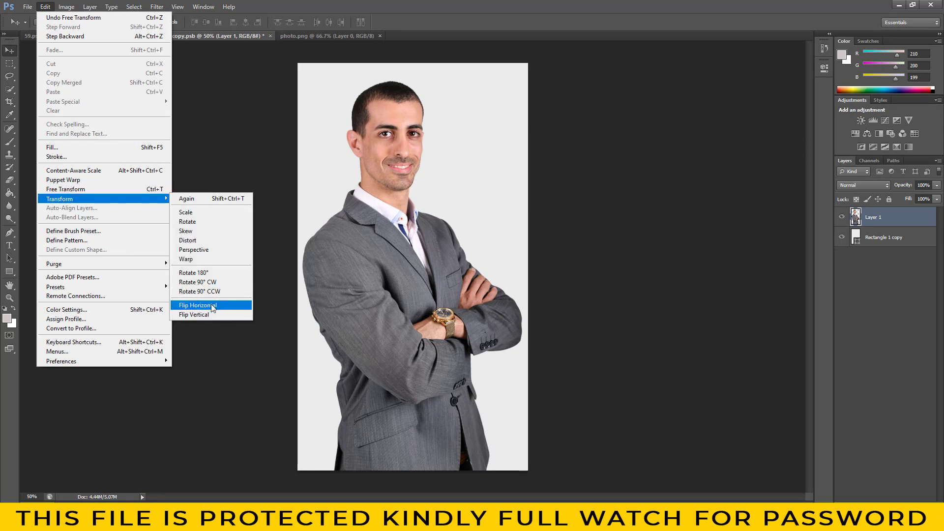
{"action": "left_click", "coordinate": [213, 306]}
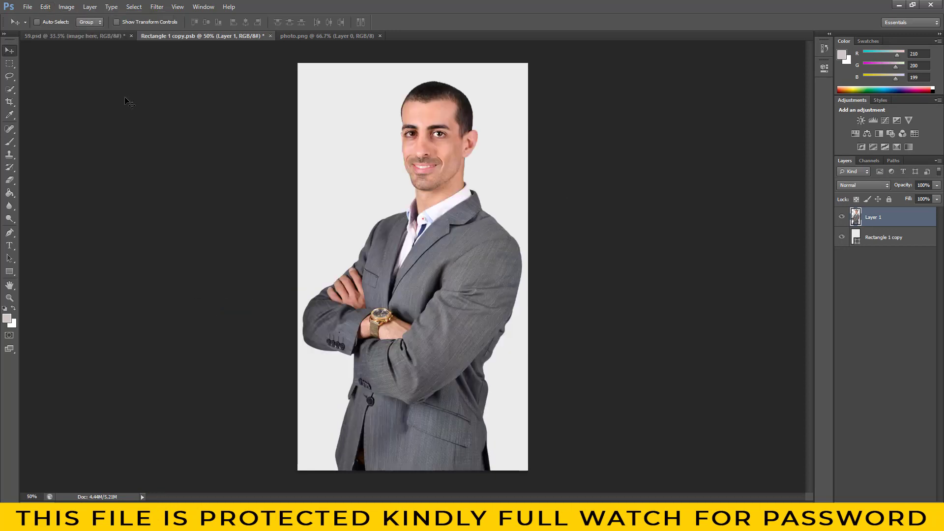
{"action": "left_click", "coordinate": [897, 240]}
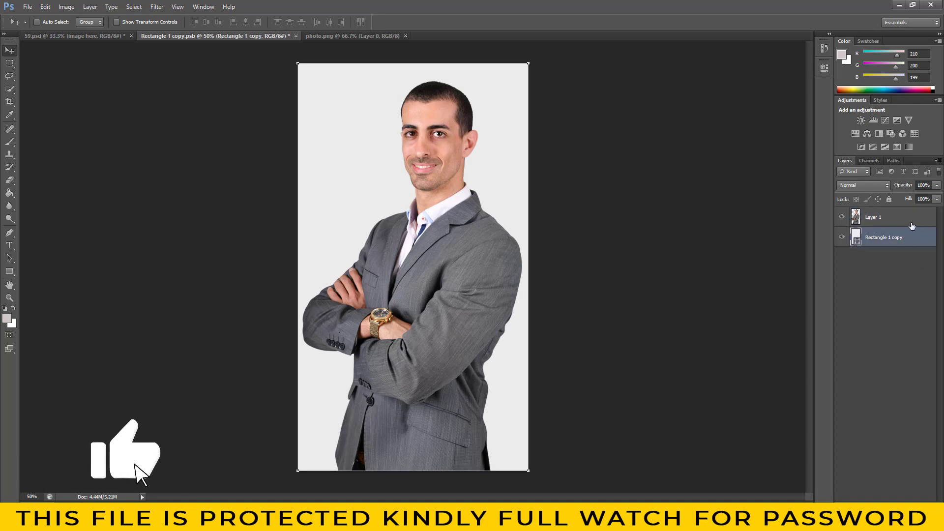
{"action": "left_click", "coordinate": [380, 36]}
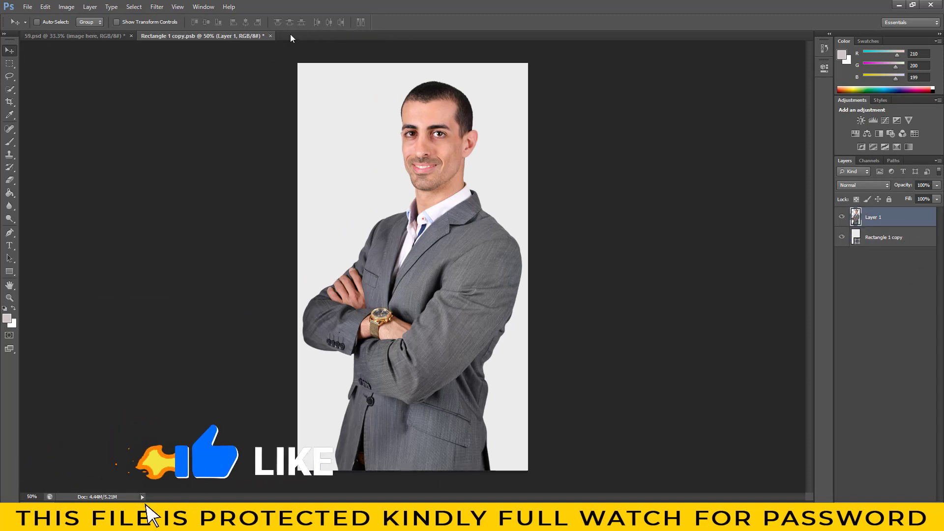
{"action": "left_click", "coordinate": [270, 36]}
- Save the new photo into the banner, nudge the businessman photo up, and identify the design layers
{"action": "left_click", "coordinate": [417, 192]}
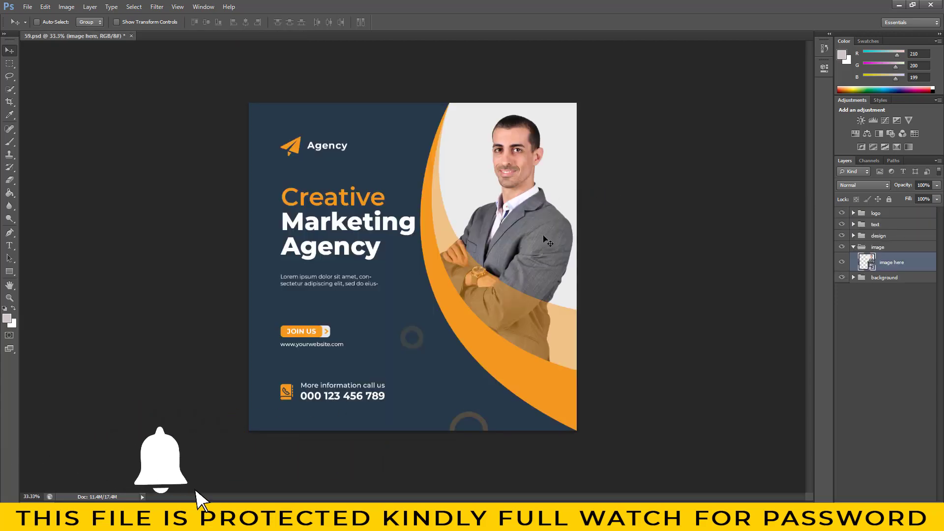
{"action": "left_click_drag", "start_coordinate": [545, 240], "coordinate": [535, 224]}
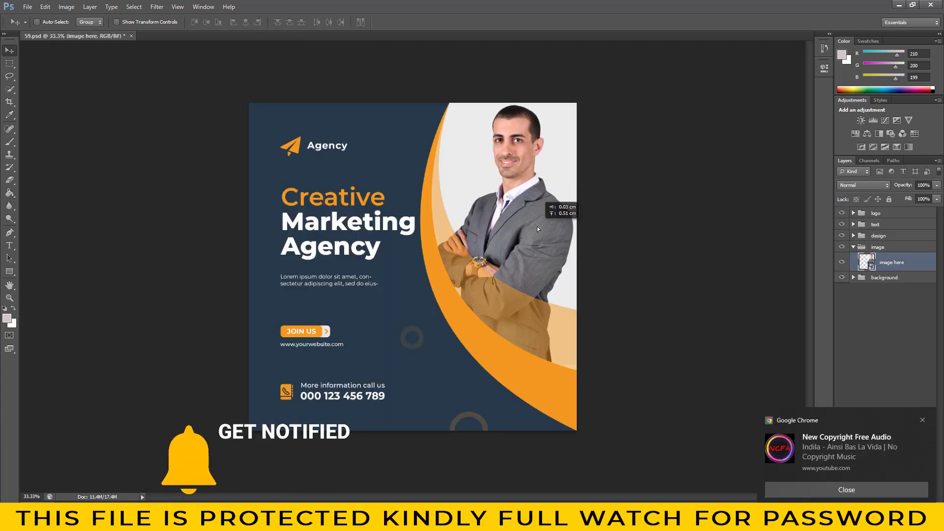
{"action": "left_click", "coordinate": [854, 236]}
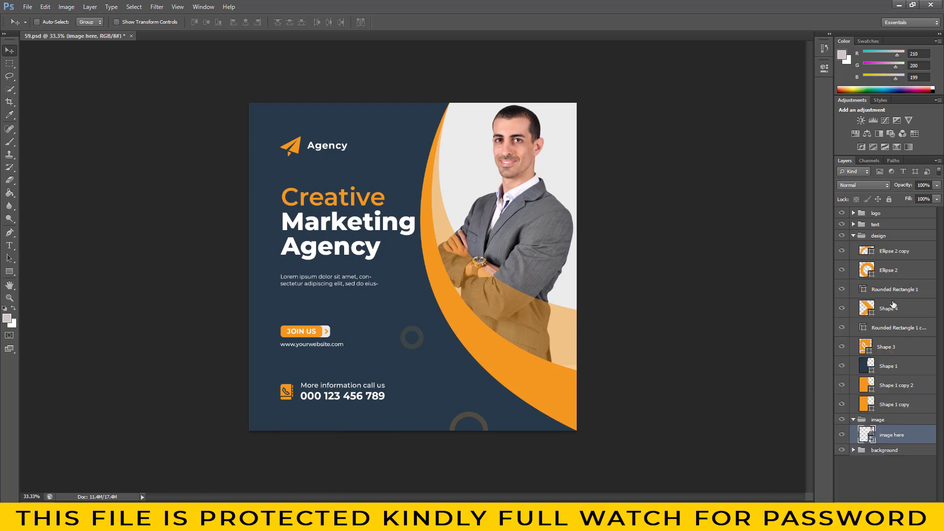
{"action": "left_click", "coordinate": [842, 387]}
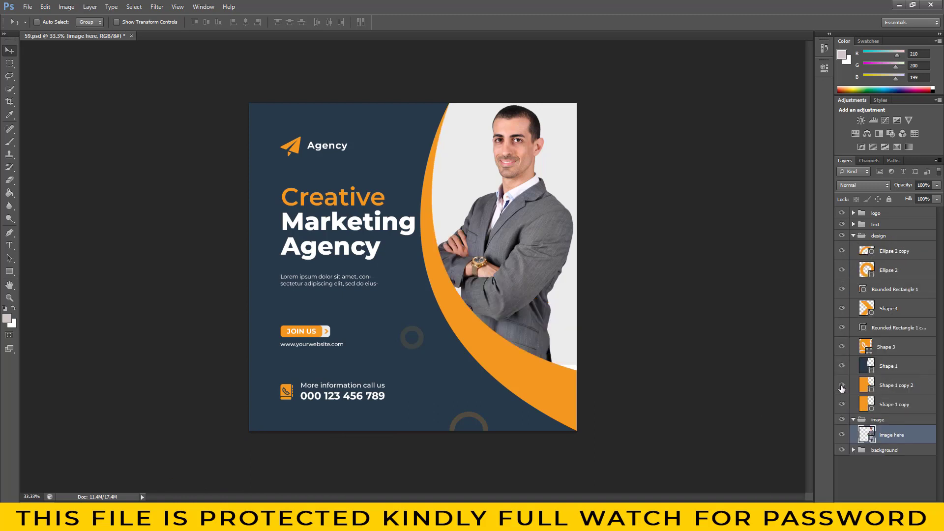
{"action": "left_click", "coordinate": [842, 406]}
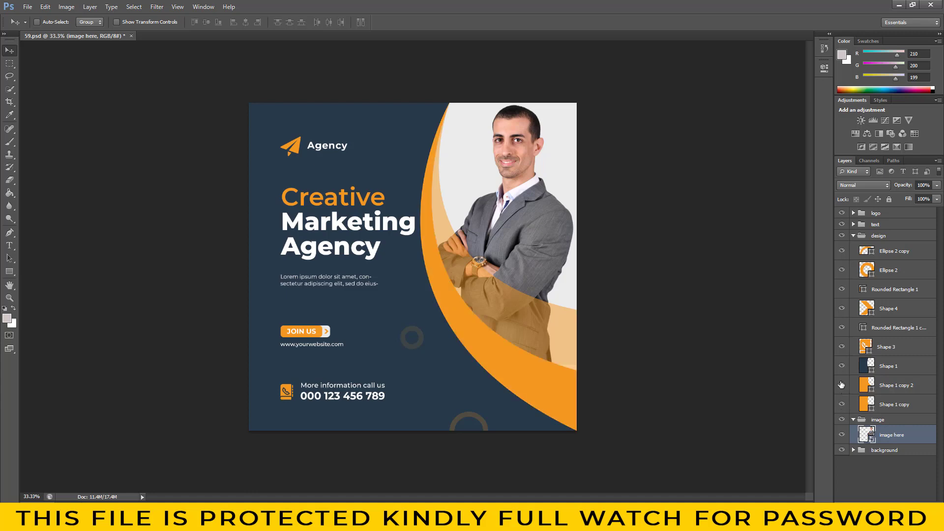
- Try light green, dark green, red-orange and magenta fills on the pale overlay, then cancel
{"action": "double_click", "coordinate": [867, 386]}
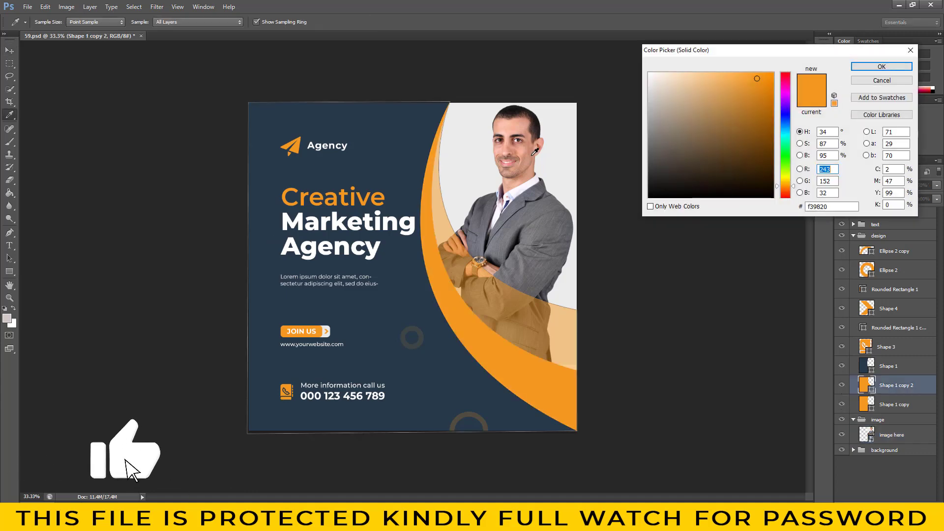
{"action": "left_click", "coordinate": [698, 77]}
{"action": "left_click_drag", "start_coordinate": [786, 186], "coordinate": [787, 169]}
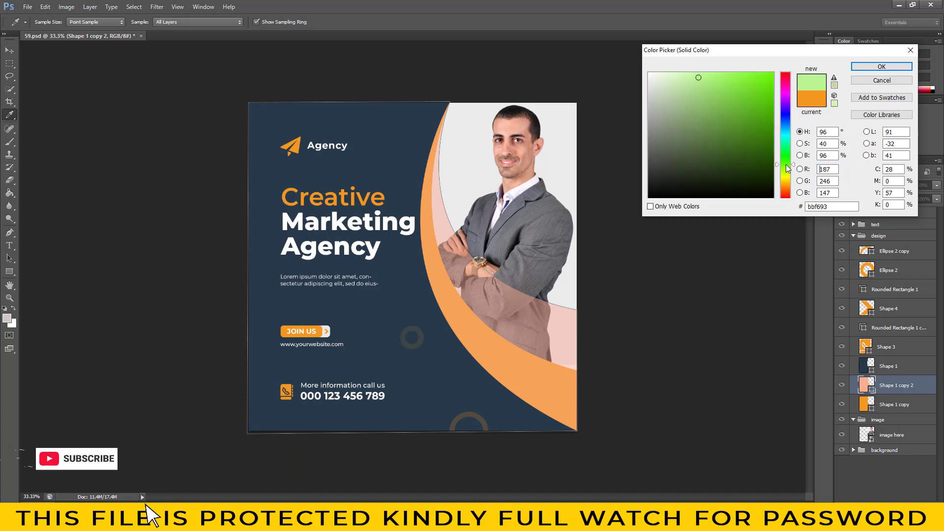
{"action": "left_click", "coordinate": [751, 147]}
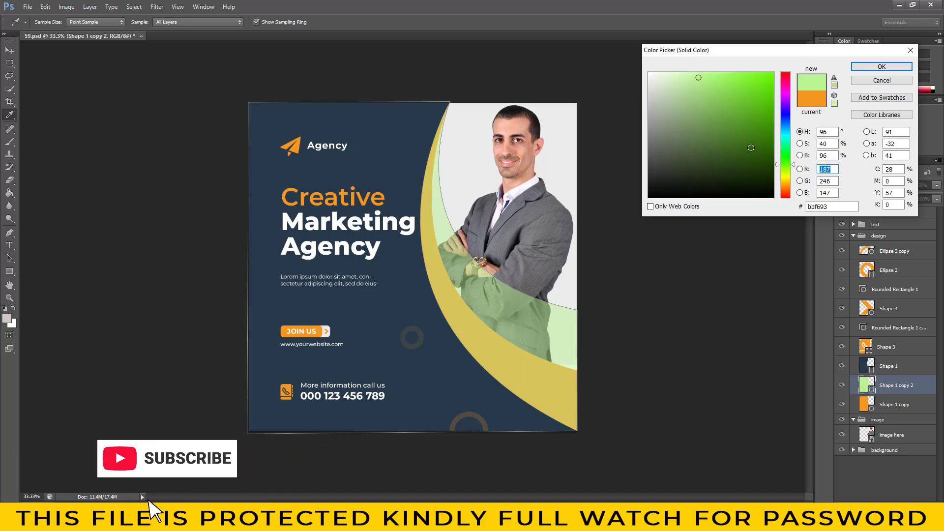
{"action": "left_click", "coordinate": [786, 194]}
{"action": "left_click", "coordinate": [773, 75]}
{"action": "left_click", "coordinate": [786, 93]}
{"action": "left_click", "coordinate": [768, 113]}
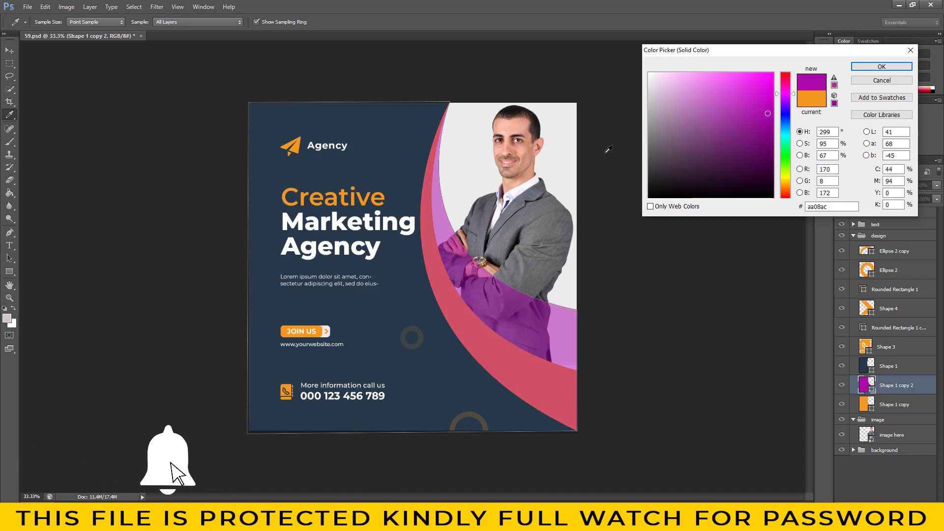
{"action": "left_click", "coordinate": [482, 139]}
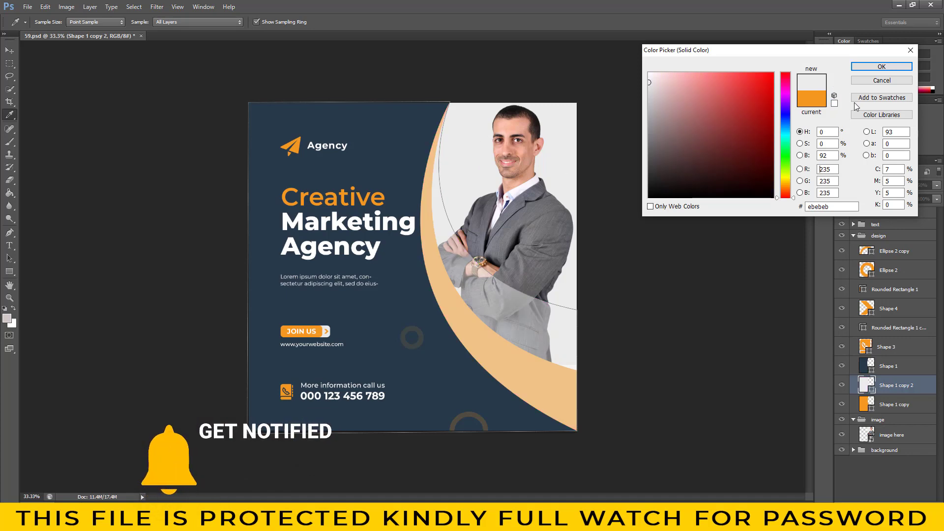
{"action": "left_click", "coordinate": [882, 80]}
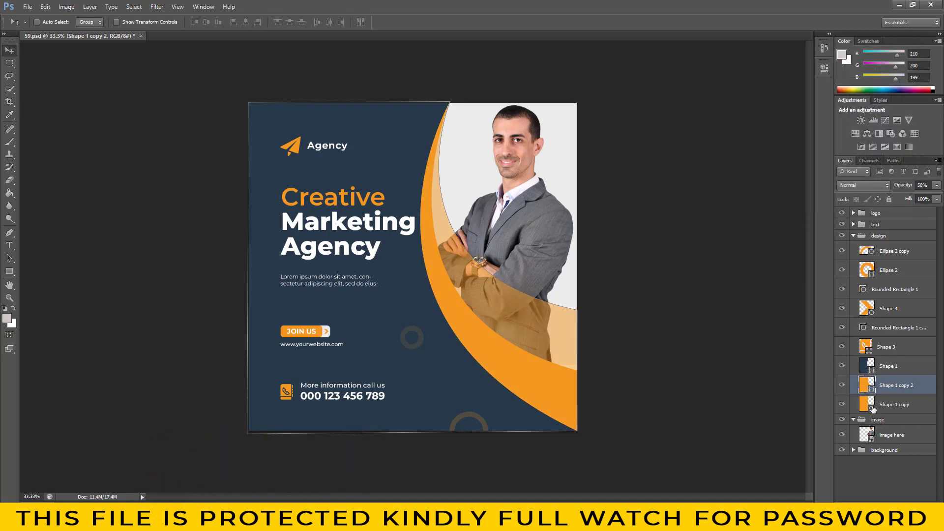
- Trial a different hue on the orange curved band and discard it
{"action": "double_click", "coordinate": [872, 410]}
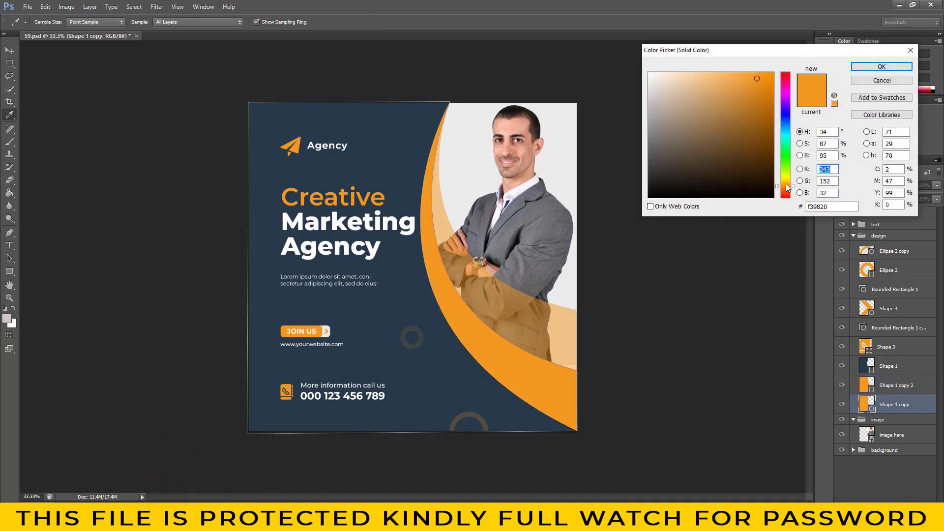
{"action": "left_click", "coordinate": [788, 171]}
{"action": "left_click_drag", "start_coordinate": [786, 161], "coordinate": [786, 85]}
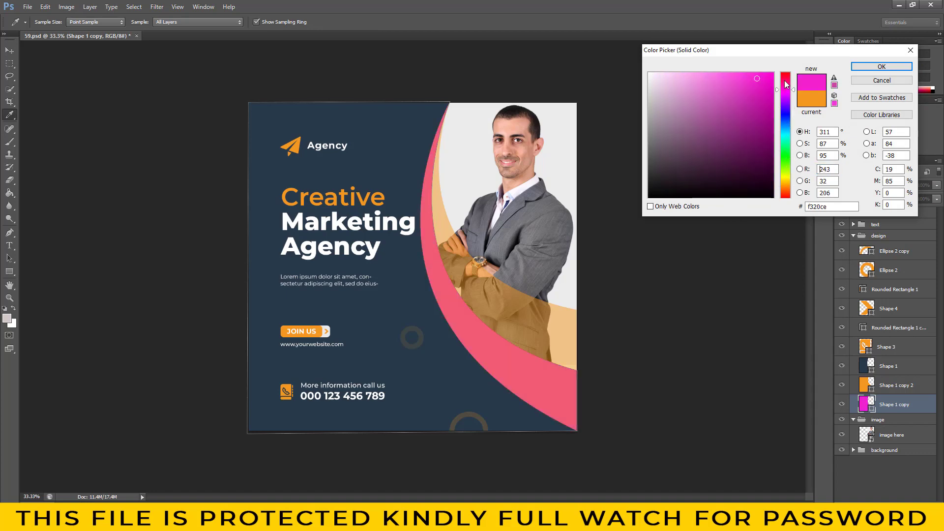
{"action": "left_click", "coordinate": [882, 80]}
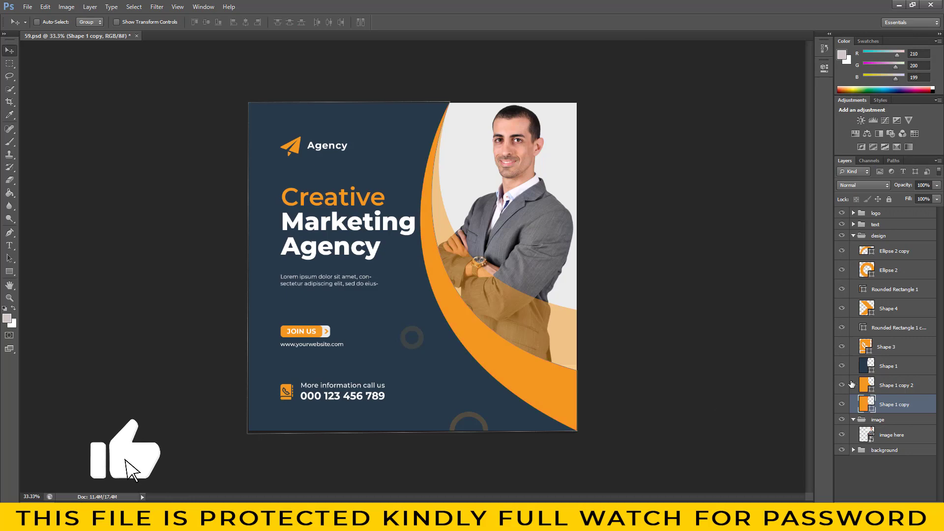
- Try a greyish teal on the navy background panel, then keep it navy
{"action": "left_click", "coordinate": [842, 366]}
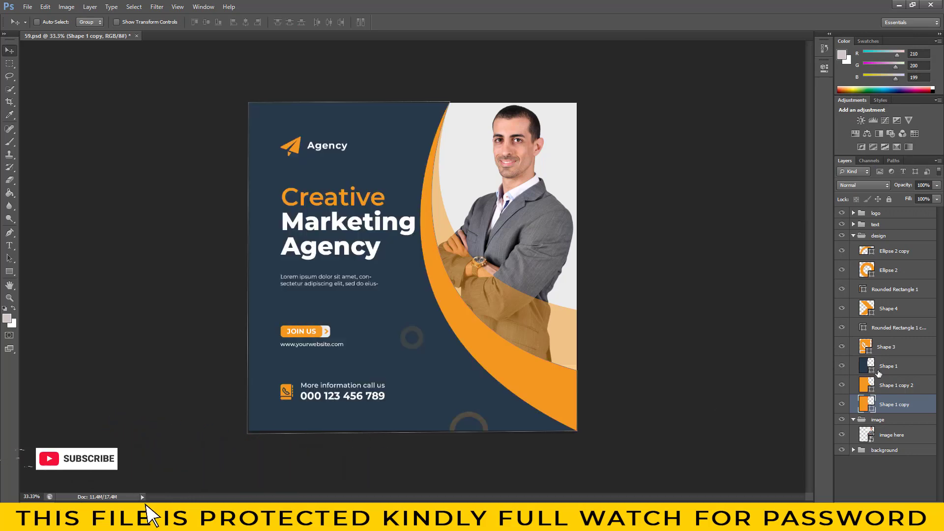
{"action": "double_click", "coordinate": [868, 367]}
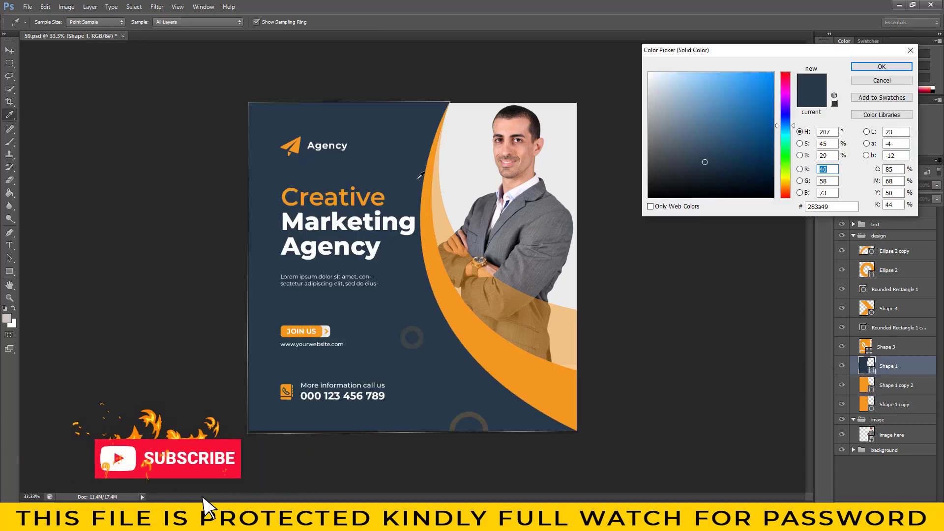
{"action": "left_click_drag", "start_coordinate": [708, 98], "coordinate": [756, 145]}
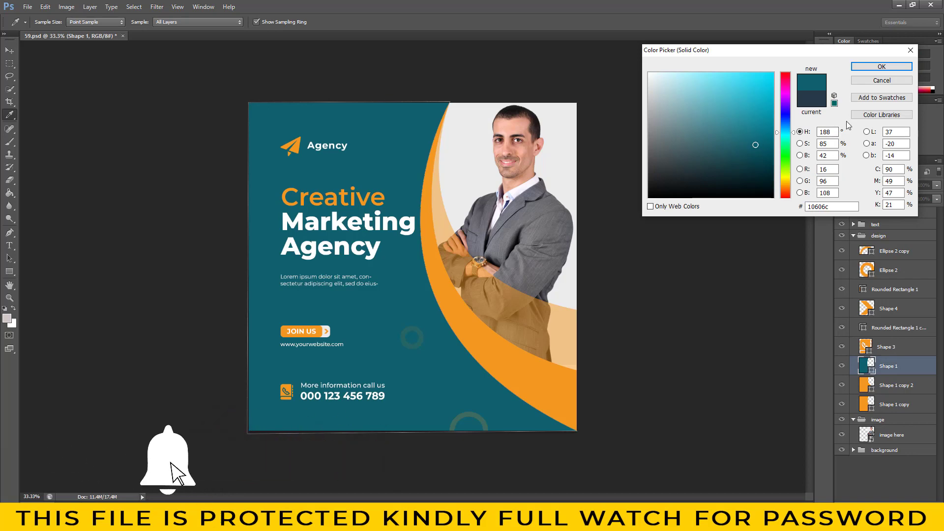
{"action": "left_click_drag", "start_coordinate": [755, 145], "coordinate": [728, 152]}
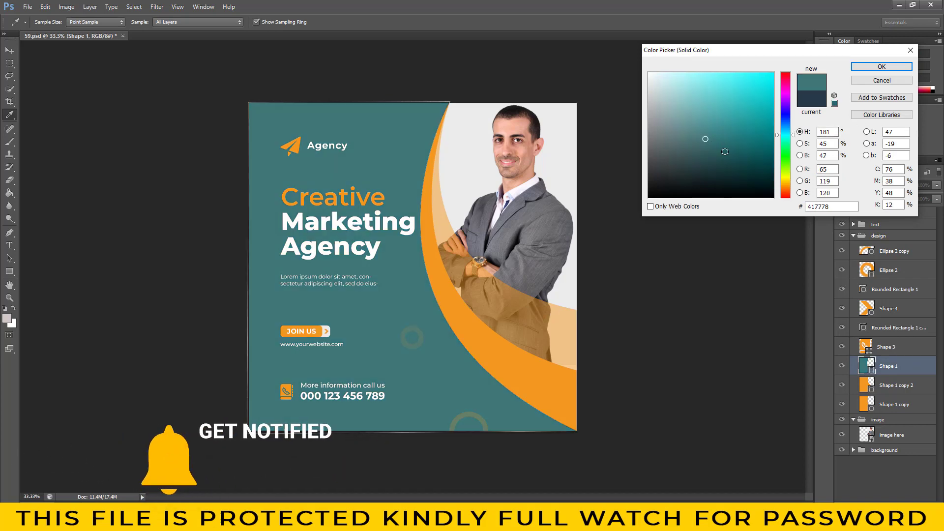
{"action": "left_click", "coordinate": [873, 83]}
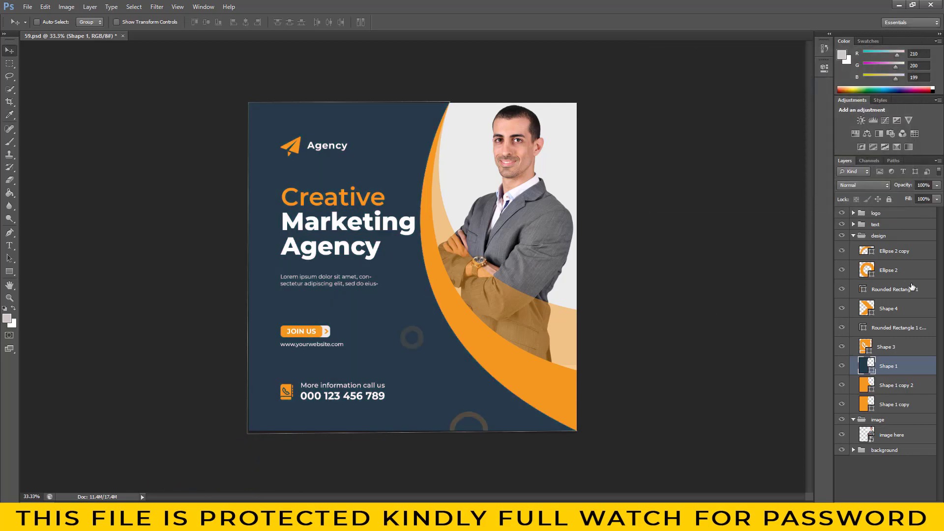
- Expand the logo group and inspect the paper-plane icon and Agency text layers
{"action": "left_click", "coordinate": [854, 212]}
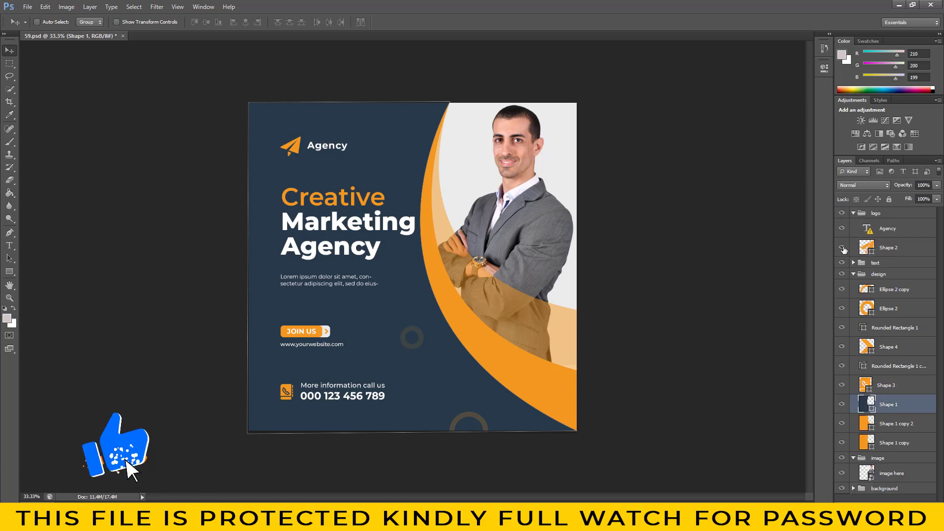
{"action": "left_click", "coordinate": [841, 247]}
{"action": "left_click", "coordinate": [907, 249]}
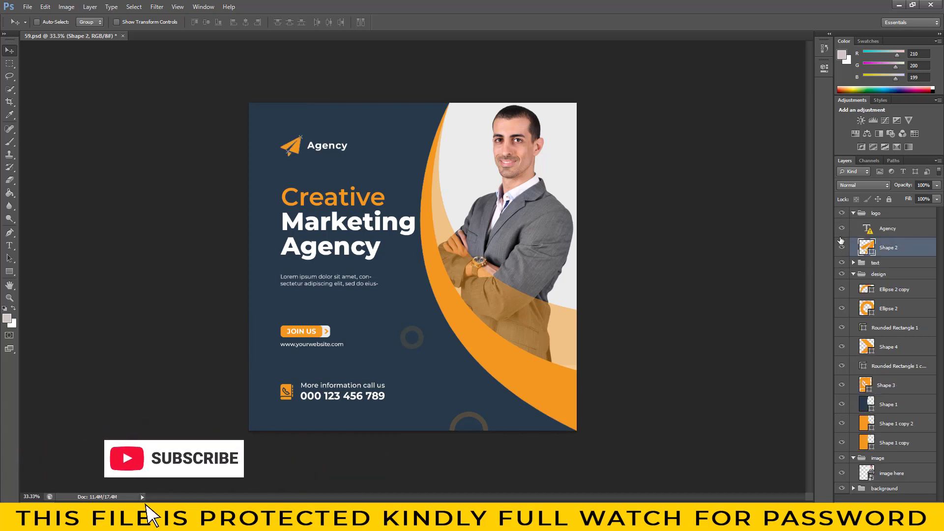
{"action": "left_click", "coordinate": [842, 229]}
{"action": "left_click", "coordinate": [895, 228]}
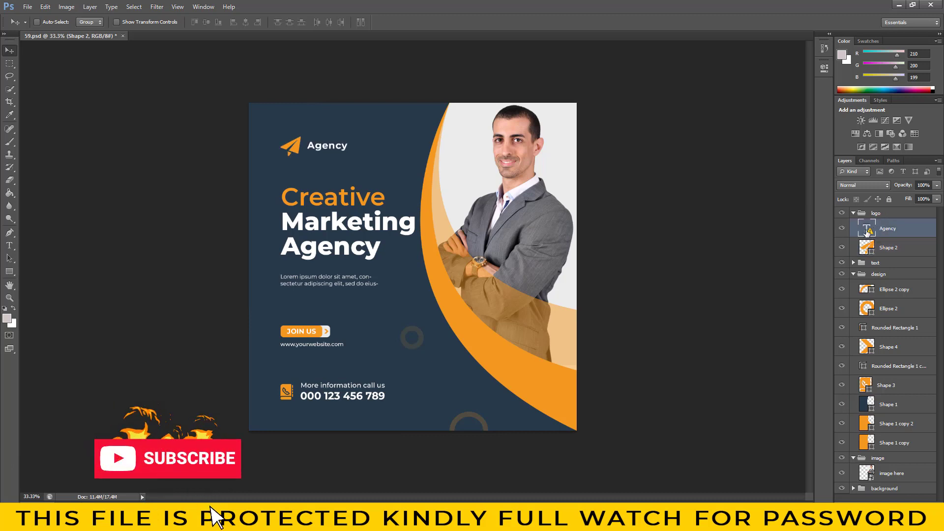
- Expand the text group and open the Creative Marketing Agency headline for editing
{"action": "left_click", "coordinate": [854, 263]}
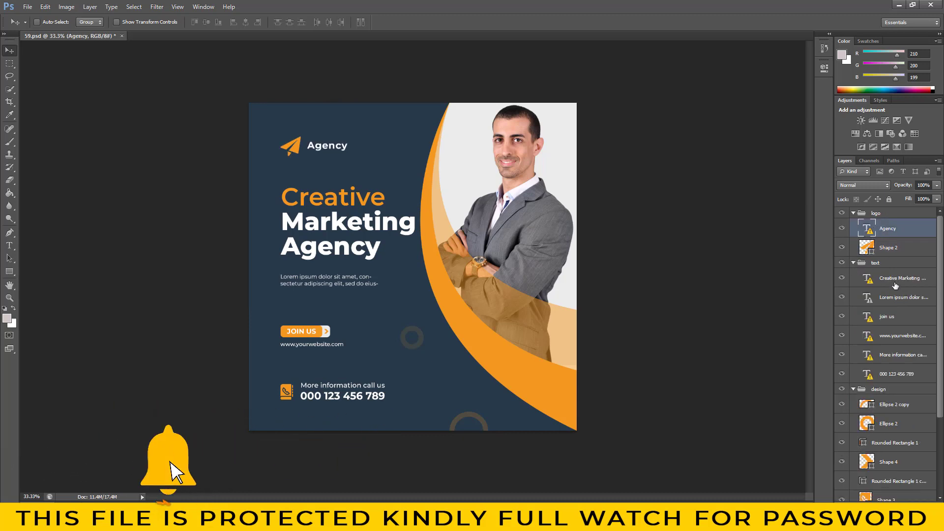
{"action": "left_click", "coordinate": [842, 278]}
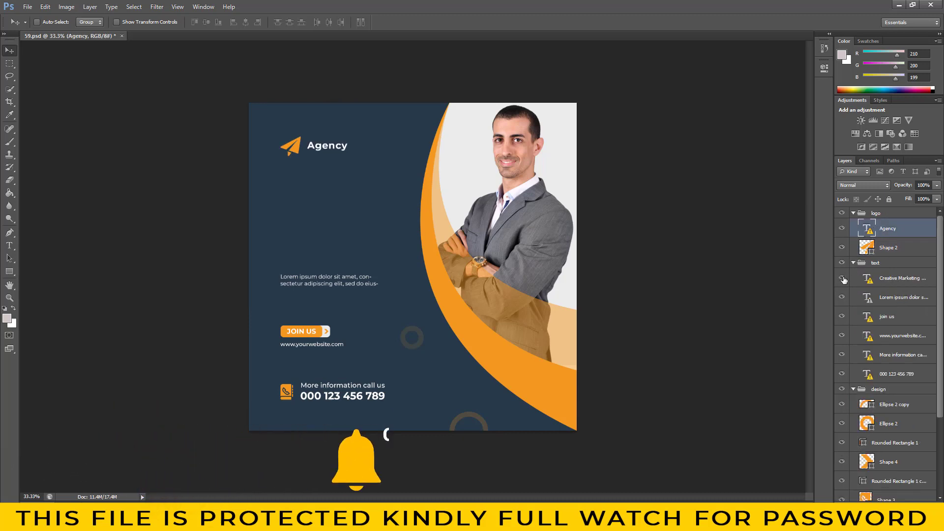
{"action": "left_click", "coordinate": [869, 279]}
{"action": "double_click", "coordinate": [870, 278]}
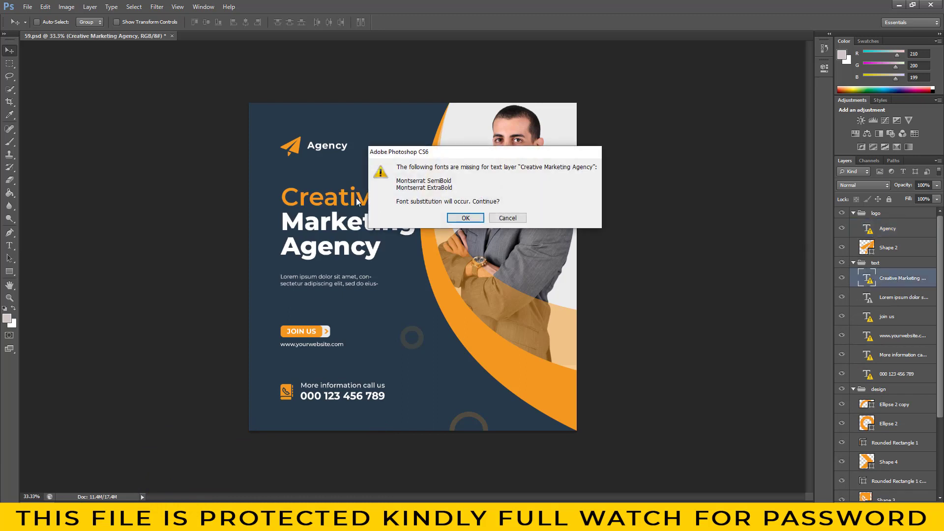
- Replace the headline with 'Your Text', making the word Your white
{"action": "left_click", "coordinate": [510, 218]}
{"action": "double_click", "coordinate": [871, 281]}
{"action": "left_click", "coordinate": [437, 220]}
{"action": "type", "text": "Your Text"}
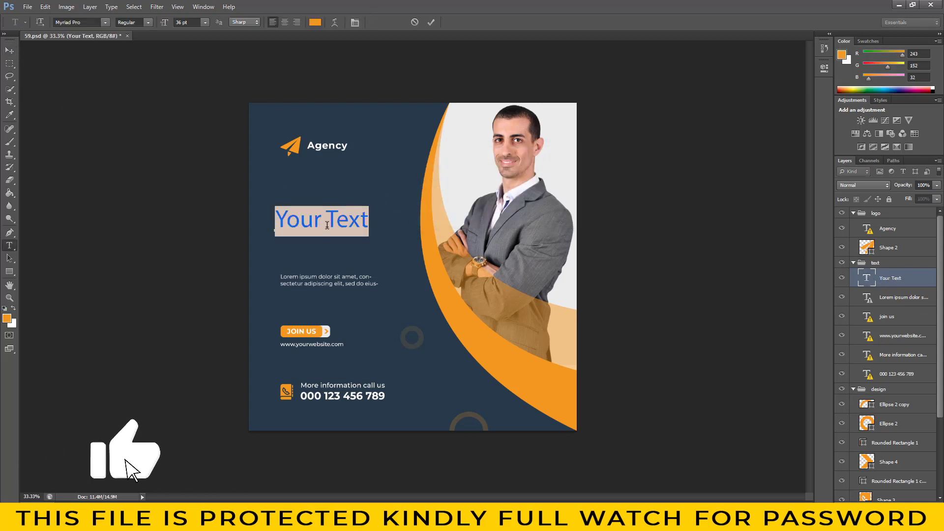
{"action": "left_click", "coordinate": [14, 308]}
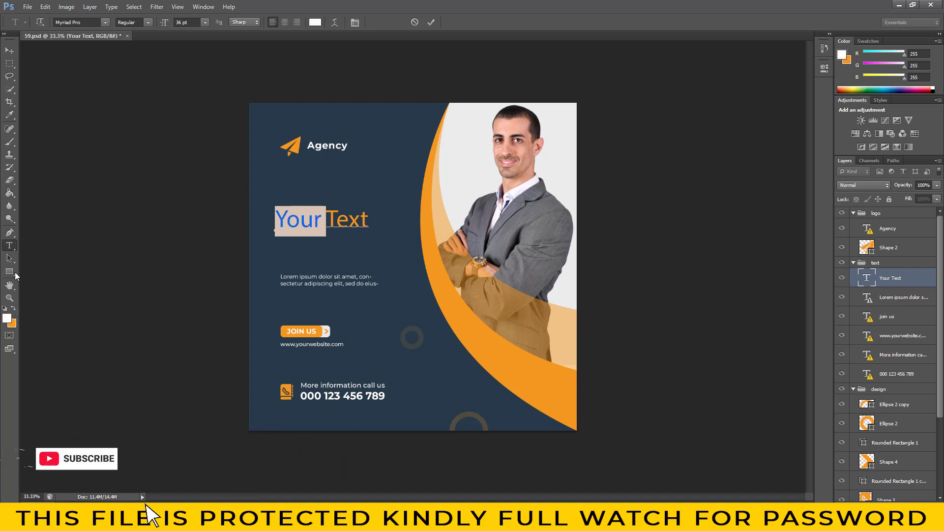
{"action": "left_click", "coordinate": [8, 51]}
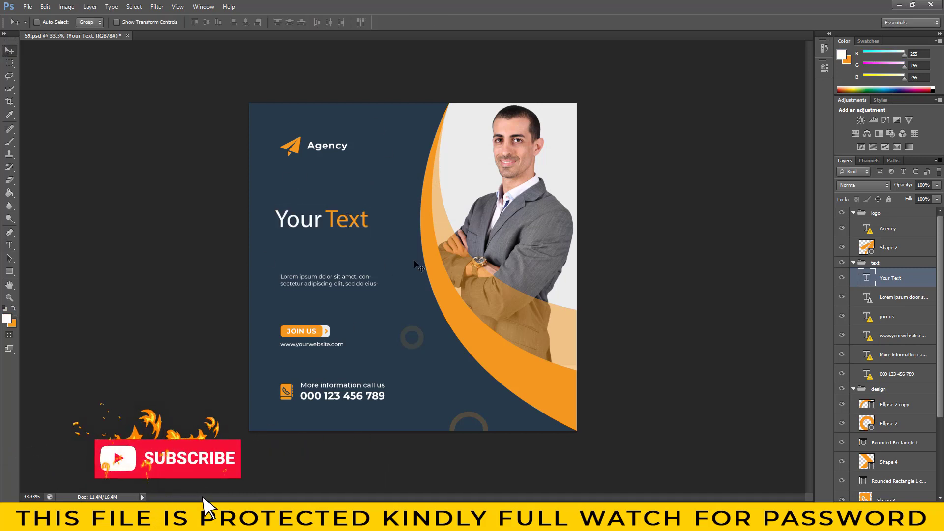
- Duplicate the Your Text layer, undo it, and select the phone number layer
{"action": "key", "text": "ctrl+j"}
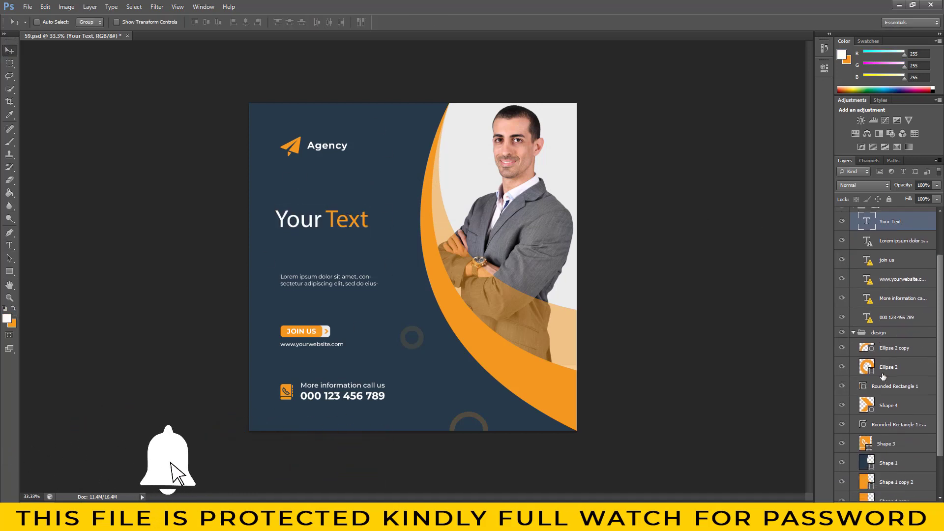
{"action": "key", "text": "ctrl+z"}
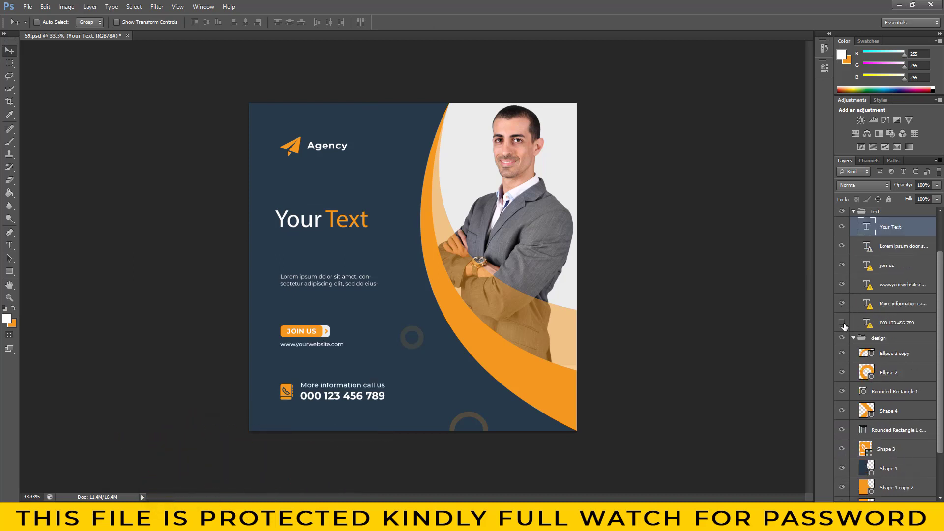
{"action": "left_click", "coordinate": [906, 325]}
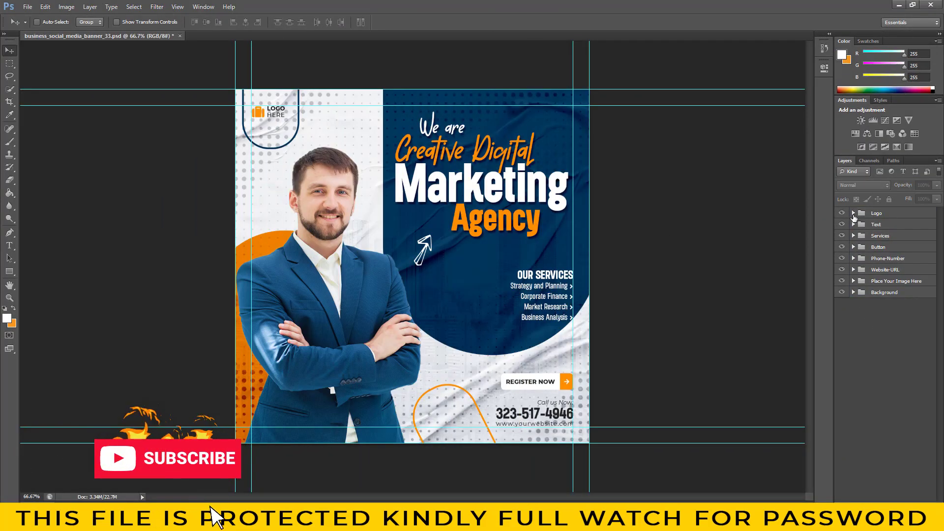
- Find the Logo Here text layer in the Logo group and edit it, accepting font substitution
{"action": "left_click", "coordinate": [853, 213]}
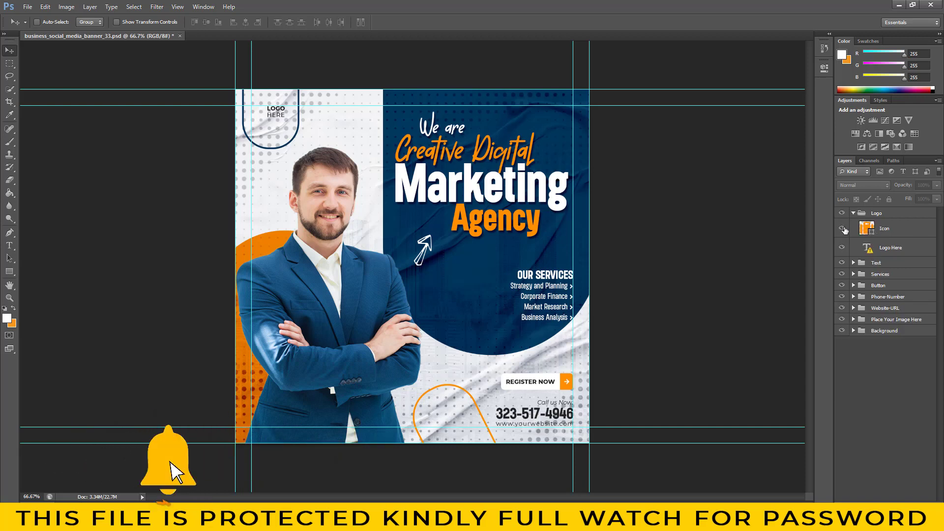
{"action": "left_click", "coordinate": [842, 228]}
{"action": "left_click", "coordinate": [842, 249]}
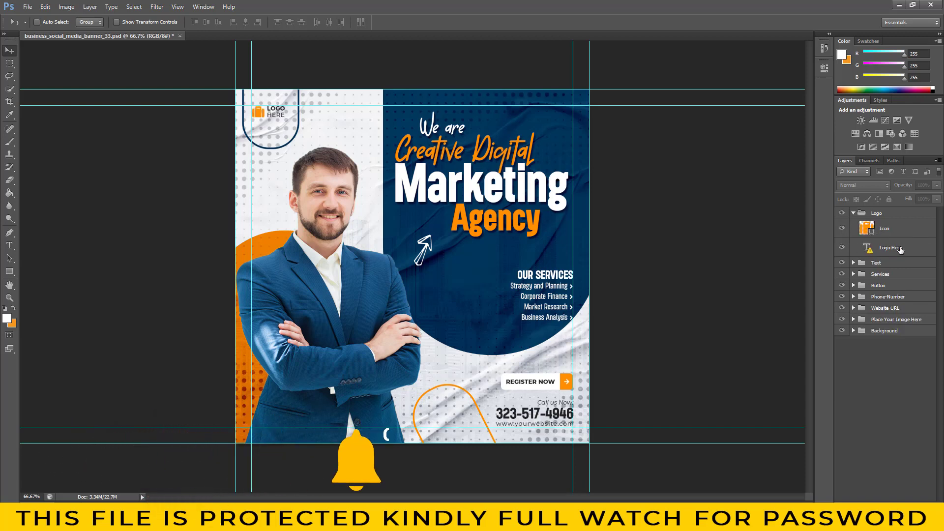
{"action": "left_click", "coordinate": [878, 247]}
{"action": "double_click", "coordinate": [869, 249]}
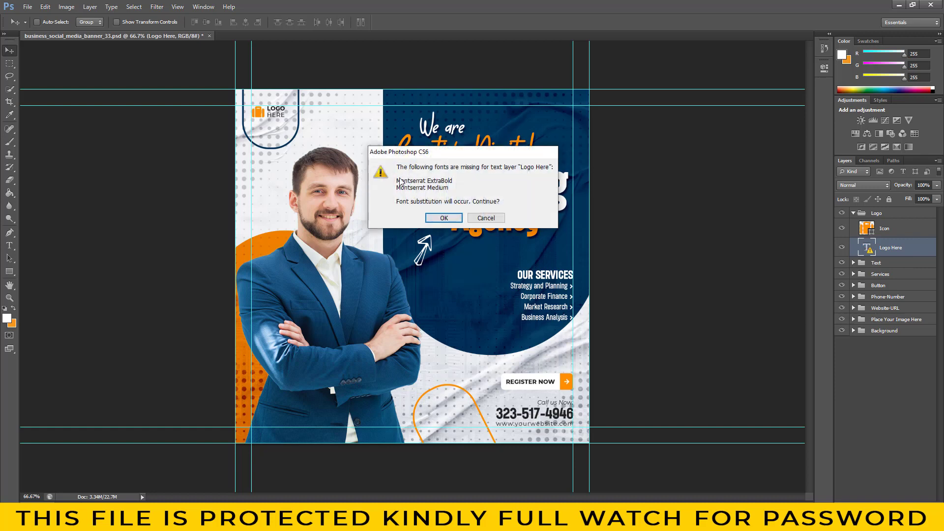
{"action": "left_click", "coordinate": [444, 217]}
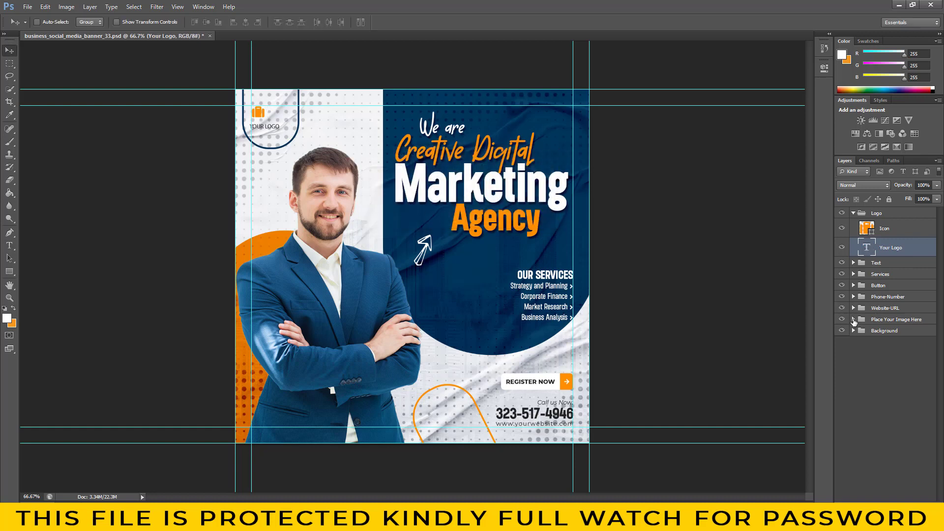
- Open the model placeholder's contents and drag in the man-png-30098 photo
{"action": "double_click", "coordinate": [868, 335]}
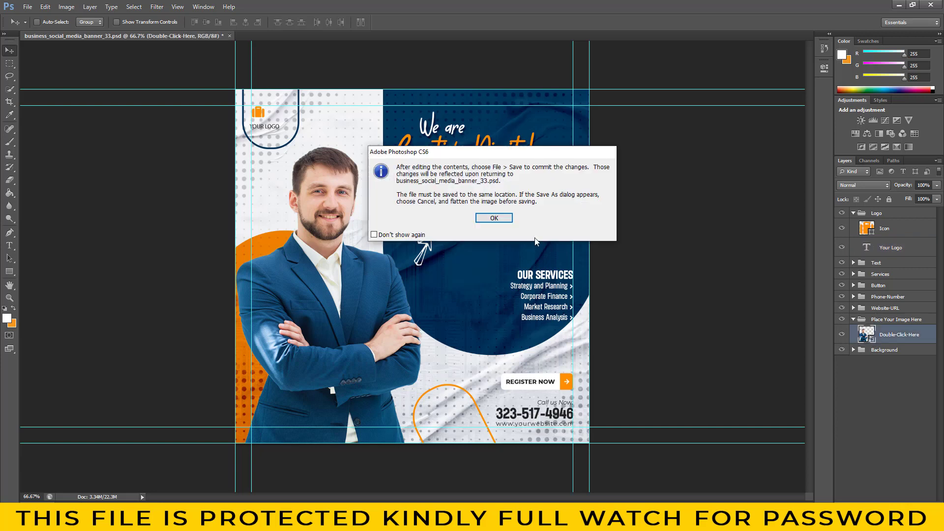
{"action": "left_click", "coordinate": [510, 233]}
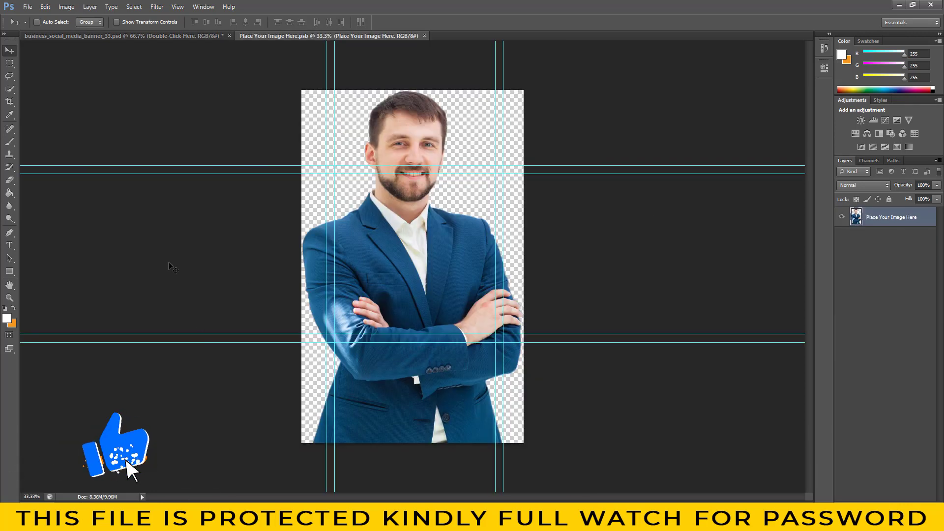
{"action": "left_click", "coordinate": [28, 7]}
{"action": "left_click", "coordinate": [30, 27]}
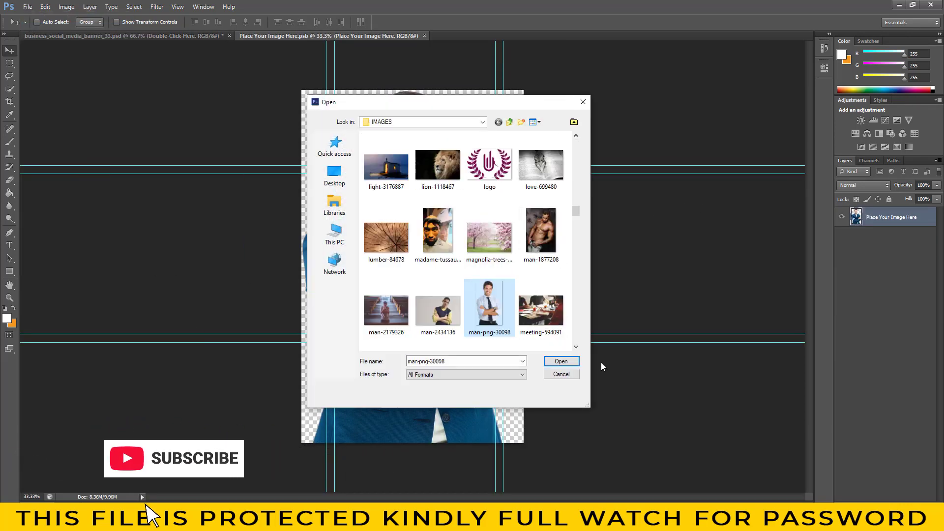
{"action": "double_click", "coordinate": [491, 302]}
{"action": "left_click_drag", "start_coordinate": [396, 143], "coordinate": [402, 207]}
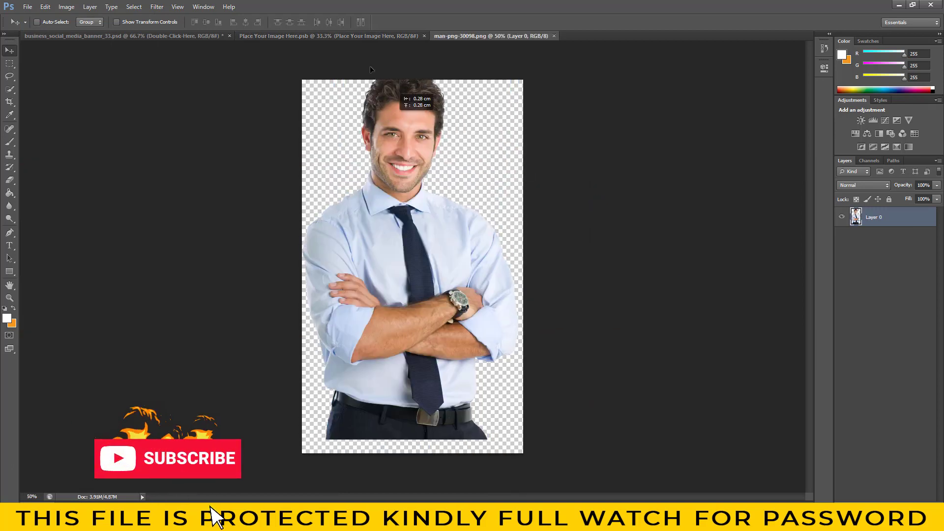
- Scale the new man to fill the canvas, delete the old photo, and save back to the banner
{"action": "key", "text": "ctrl+t"}
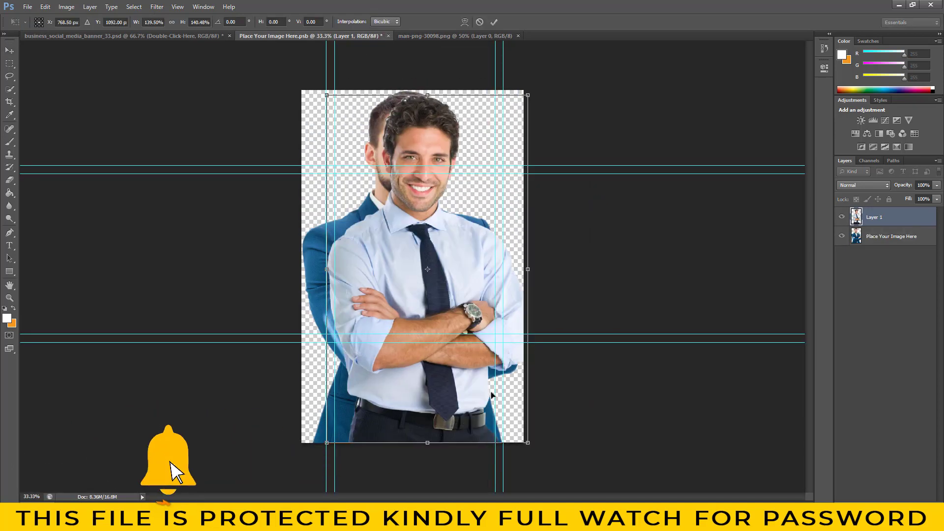
{"action": "left_click_drag", "start_coordinate": [483, 416], "coordinate": [515, 443]}
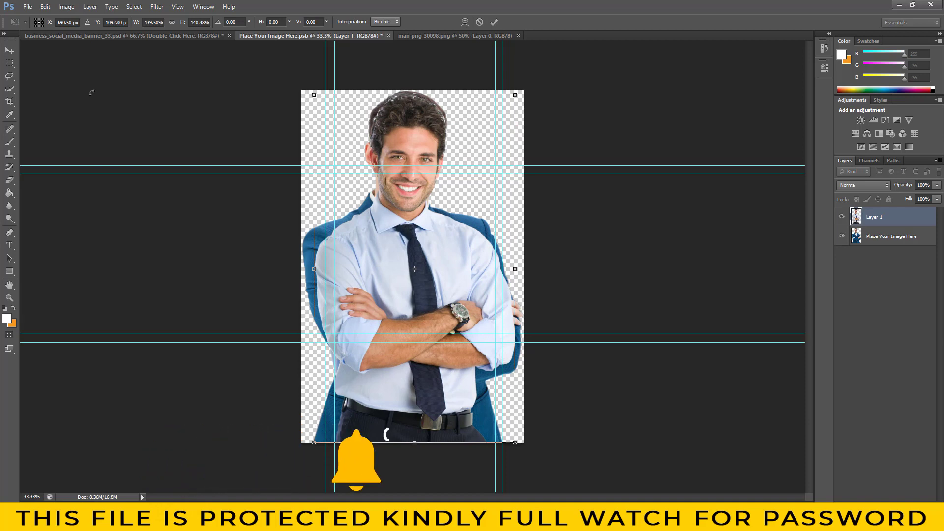
{"action": "left_click", "coordinate": [11, 50]}
{"action": "left_click", "coordinate": [421, 193]}
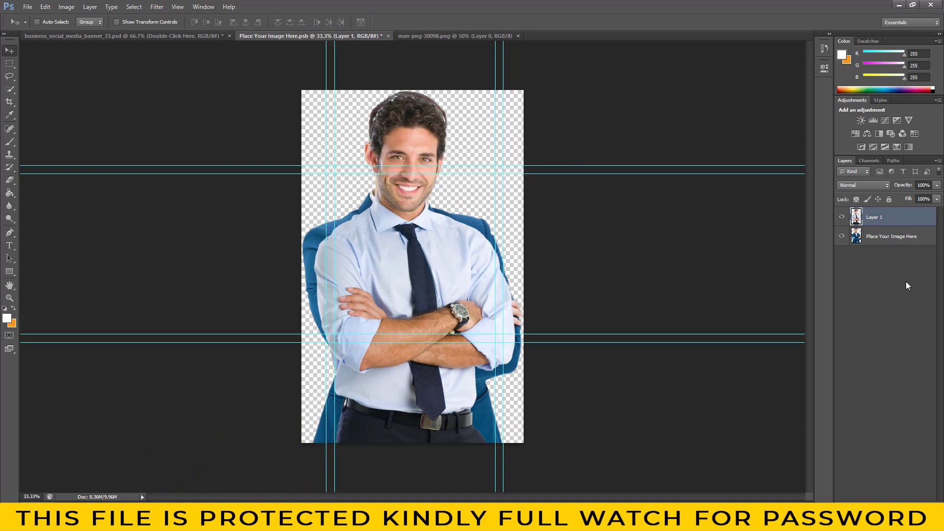
{"action": "left_click", "coordinate": [842, 238]}
{"action": "left_click", "coordinate": [927, 238]}
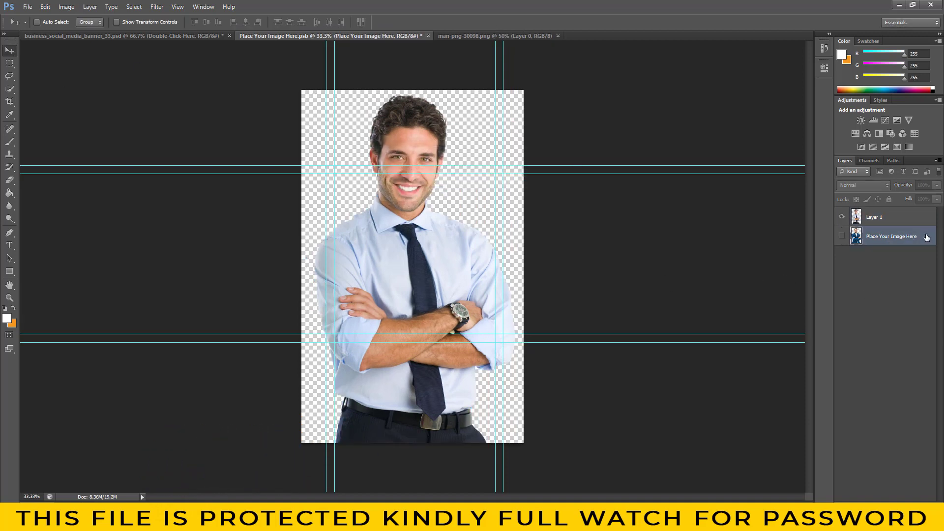
{"action": "left_click_drag", "start_coordinate": [929, 431], "coordinate": [929, 494]}
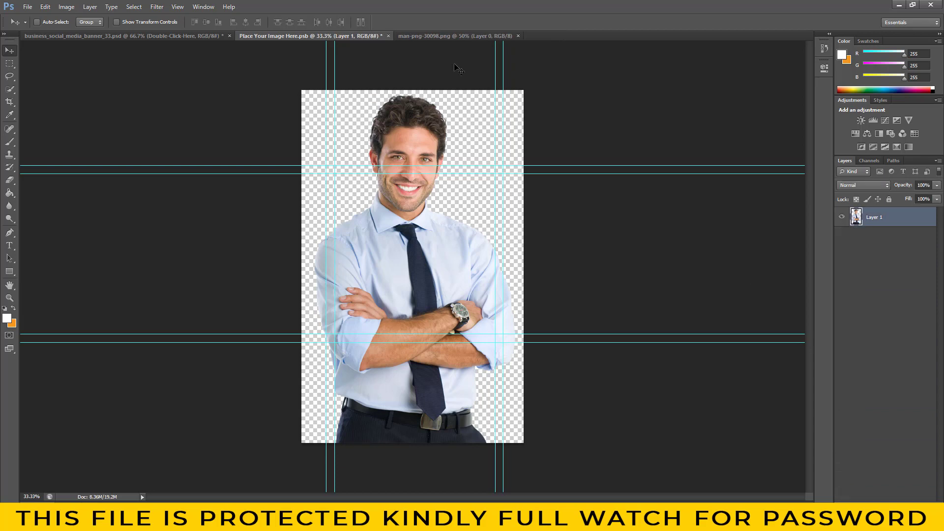
{"action": "left_click", "coordinate": [388, 36]}
{"action": "left_click", "coordinate": [416, 192]}
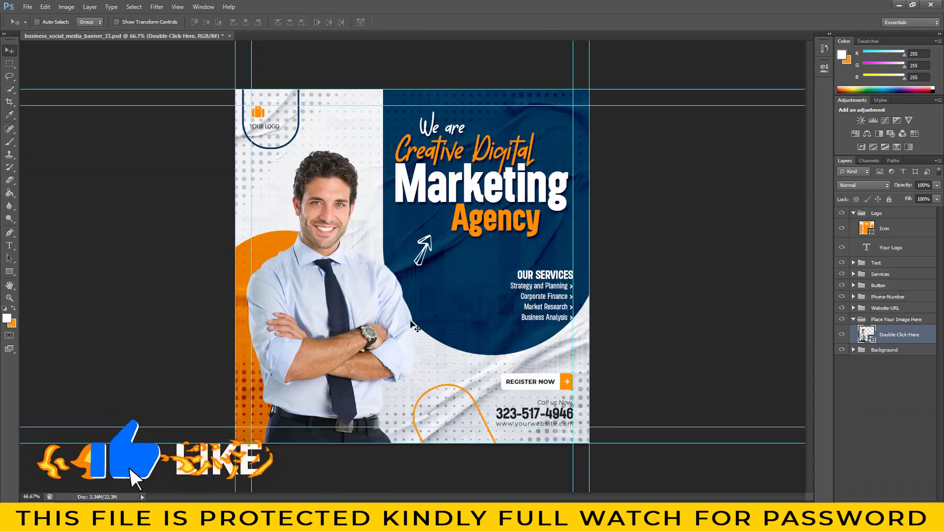
- Shift the new man slightly, then trial blue on the arrow background and keep orange
{"action": "left_click_drag", "start_coordinate": [356, 347], "coordinate": [368, 347]}
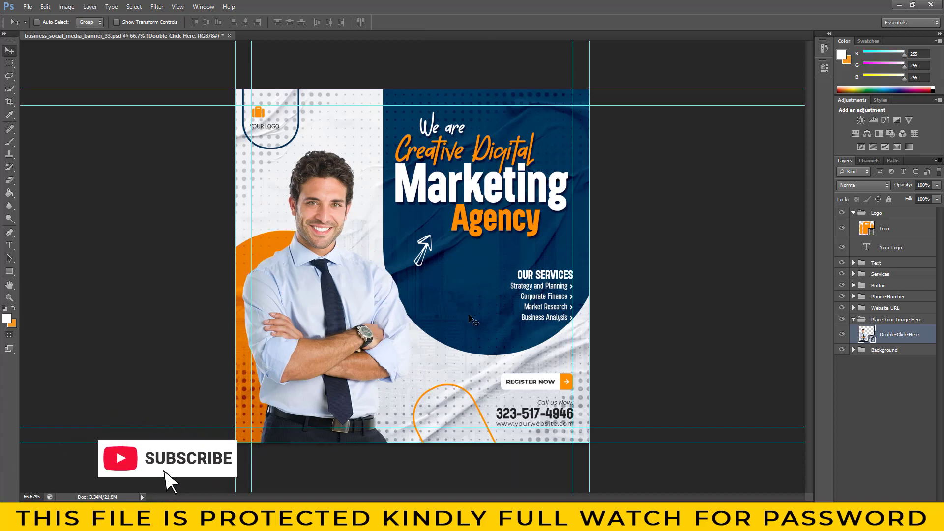
{"action": "left_click", "coordinate": [911, 356]}
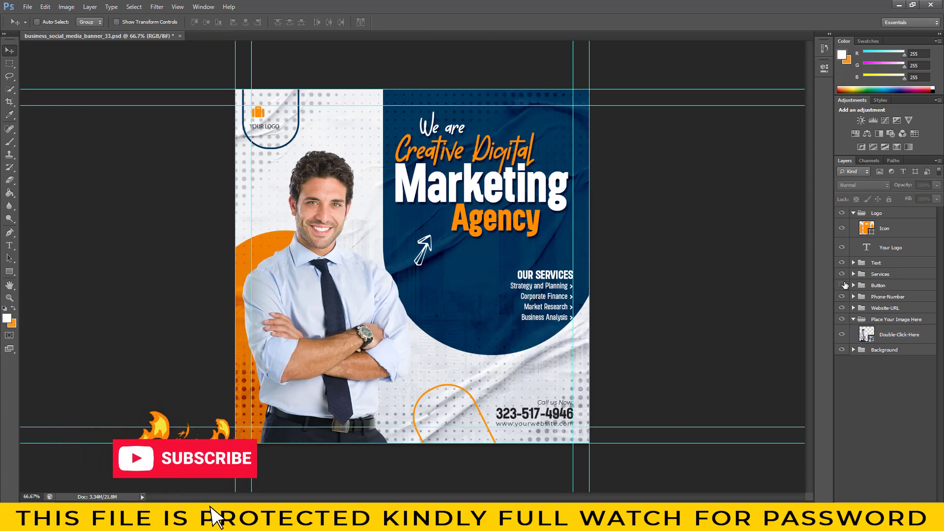
{"action": "left_click", "coordinate": [842, 285]}
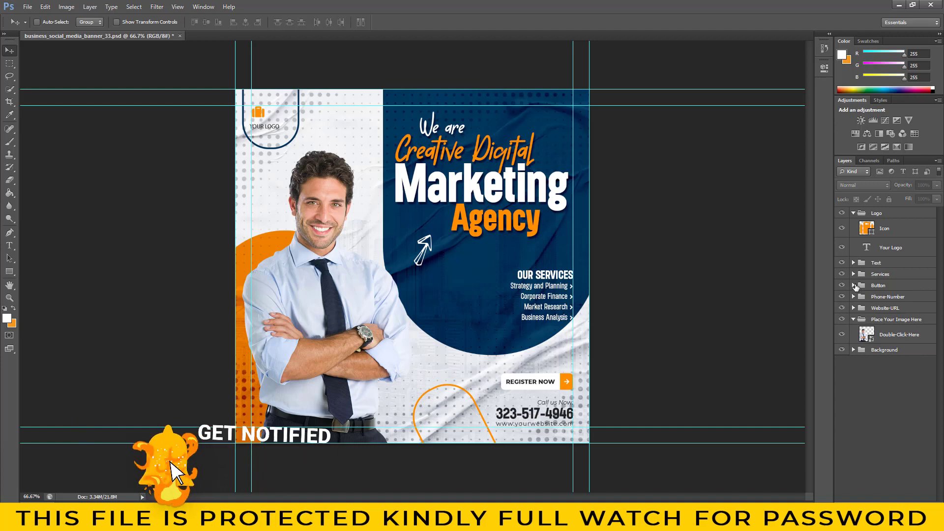
{"action": "left_click", "coordinate": [856, 286]}
{"action": "left_click", "coordinate": [861, 297]}
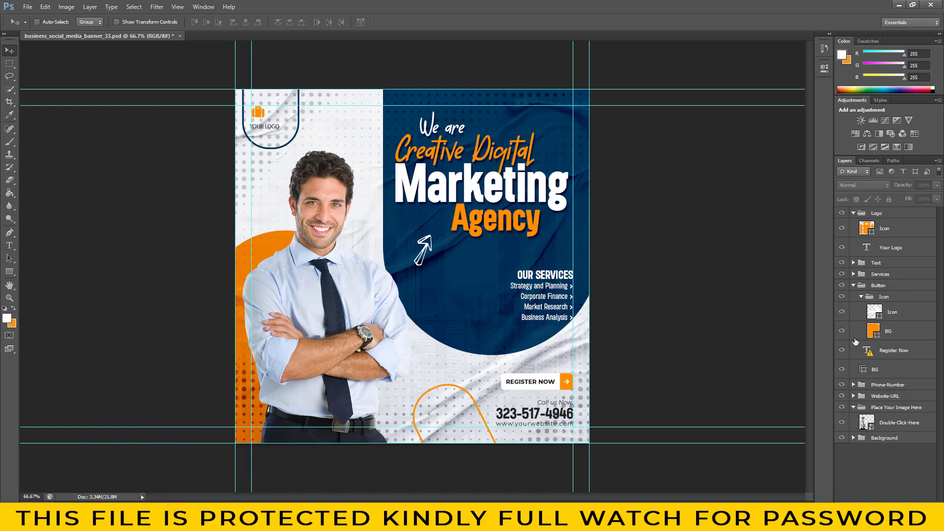
{"action": "left_click", "coordinate": [879, 337]}
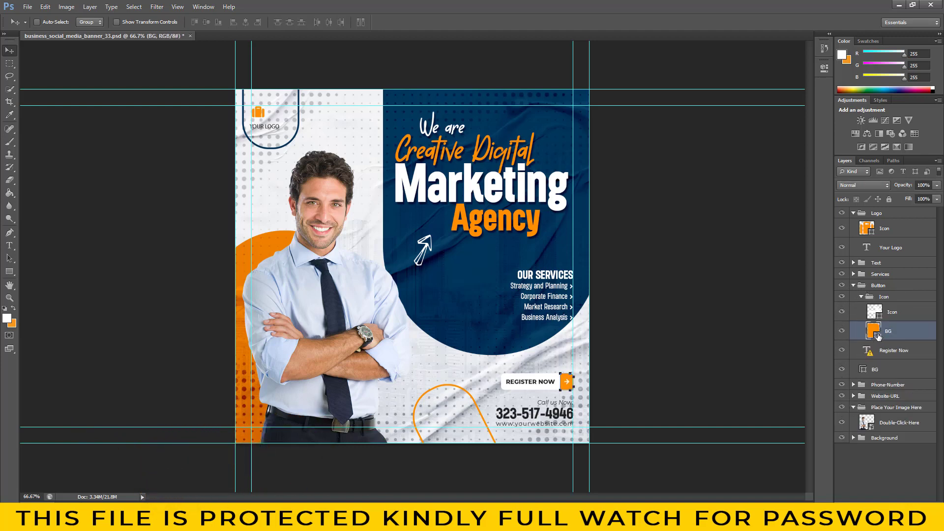
{"action": "double_click", "coordinate": [879, 337]}
{"action": "left_click_drag", "start_coordinate": [781, 177], "coordinate": [786, 85]}
{"action": "left_click", "coordinate": [896, 82]}
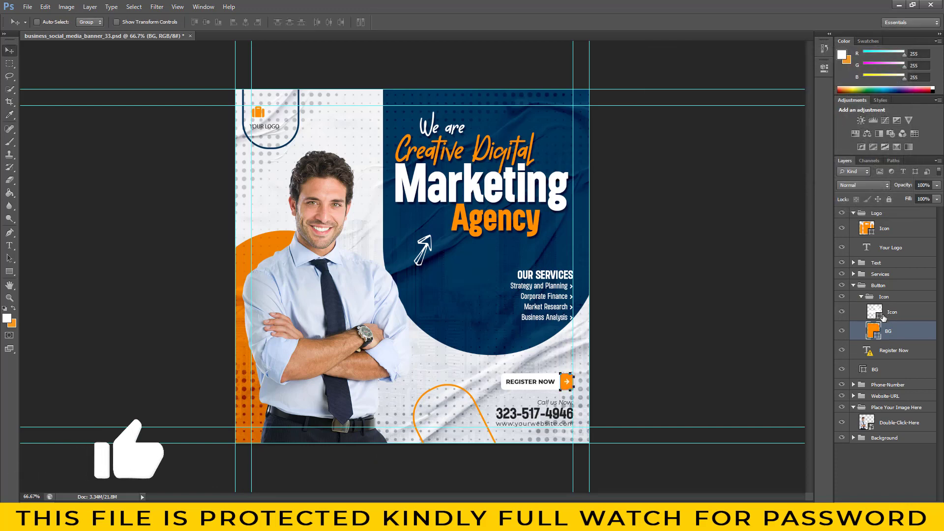
- Retype the REGISTER NOW button label as 'Your Text'
{"action": "left_click", "coordinate": [885, 351]}
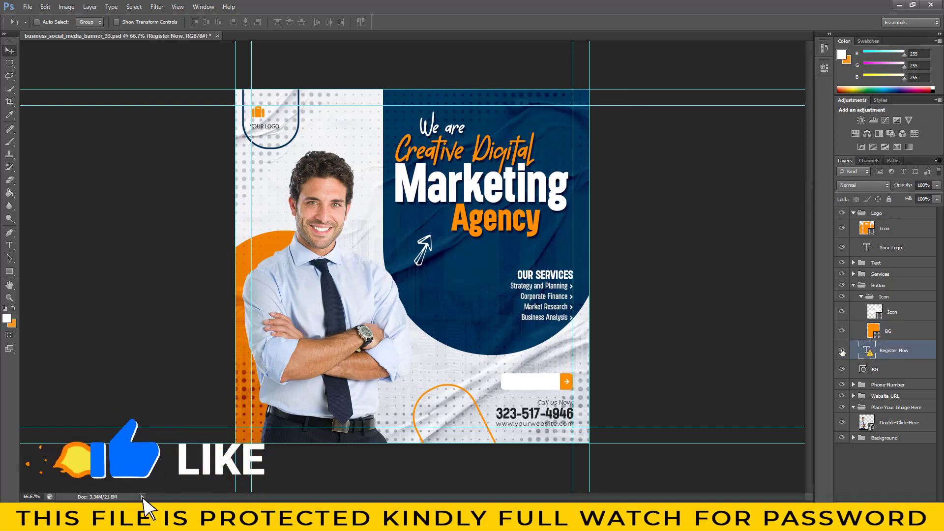
{"action": "double_click", "coordinate": [868, 350]}
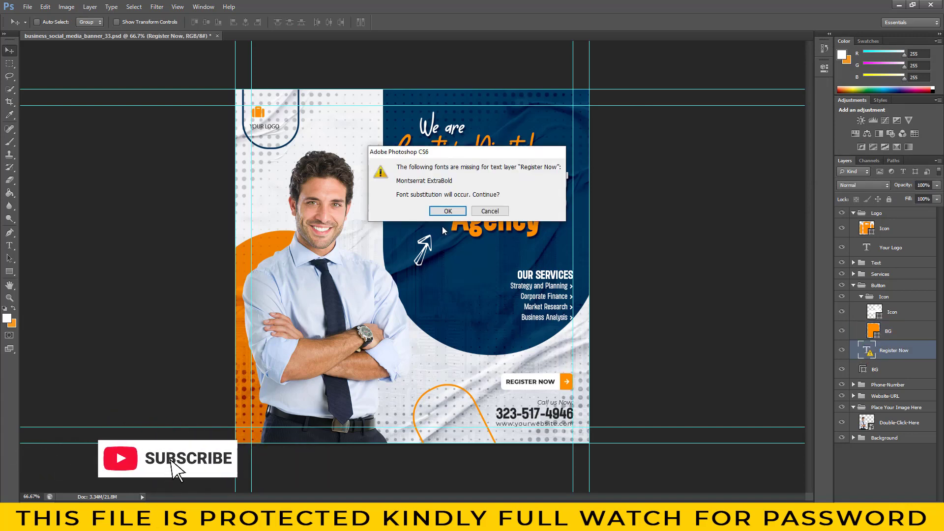
{"action": "left_click", "coordinate": [448, 211]}
{"action": "type", "text": "Your Text"}
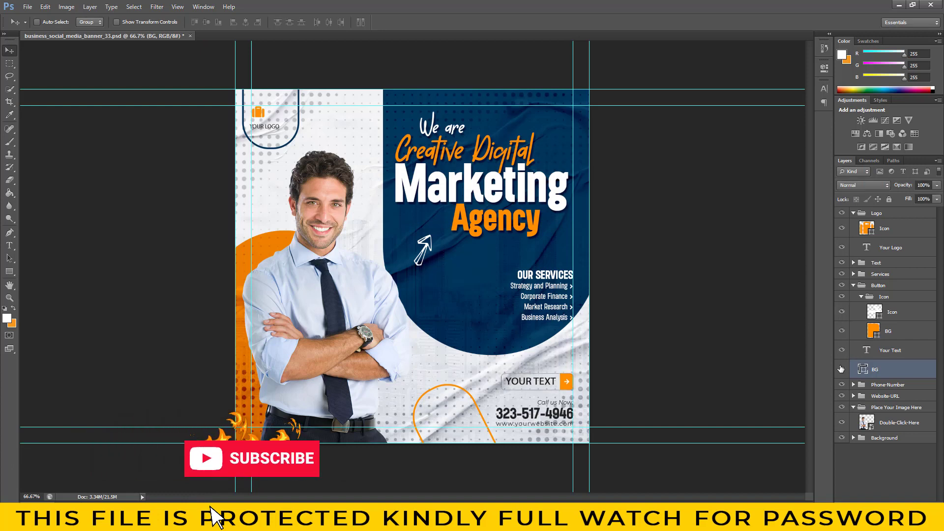
{"action": "left_click", "coordinate": [881, 370]}
- Trial red, purple and navy on the button background, then settle on white
{"action": "double_click", "coordinate": [863, 369]}
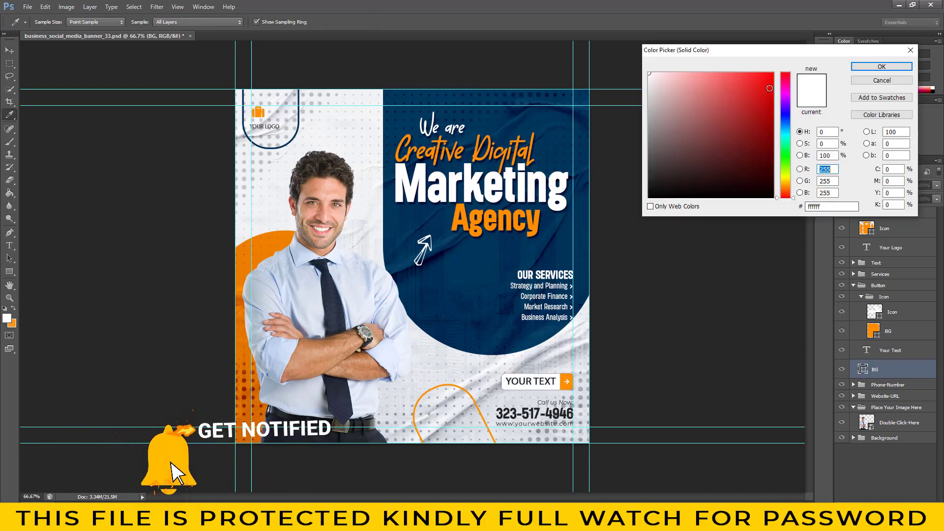
{"action": "left_click", "coordinate": [766, 85]}
{"action": "left_click_drag", "start_coordinate": [785, 148], "coordinate": [787, 108]}
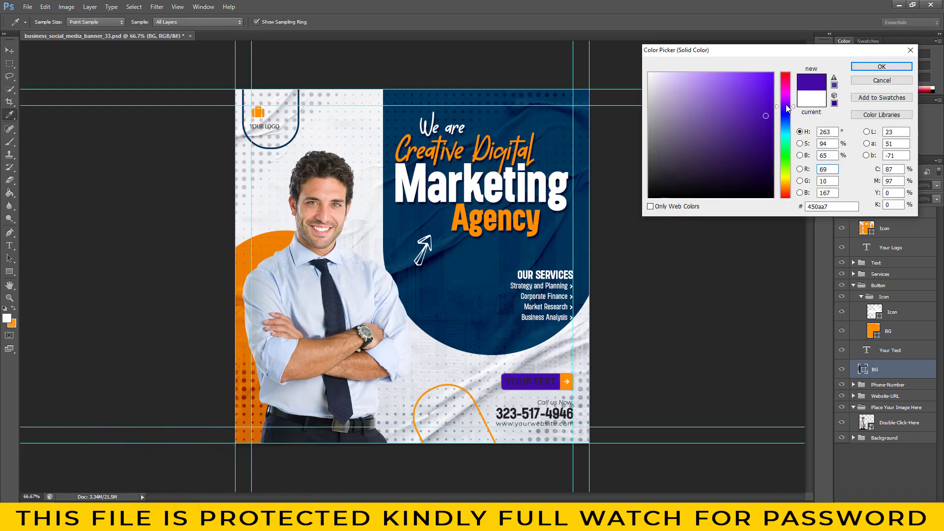
{"action": "left_click", "coordinate": [566, 245]}
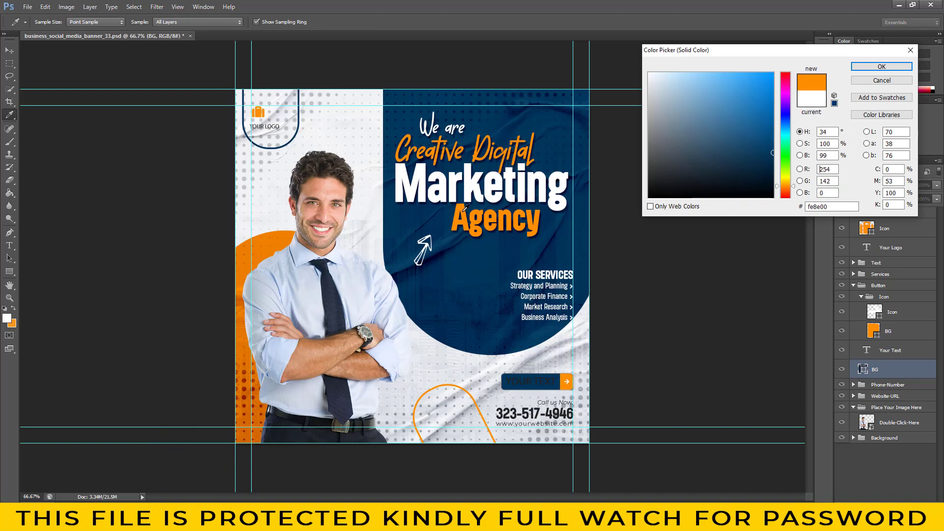
{"action": "left_click", "coordinate": [426, 173]}
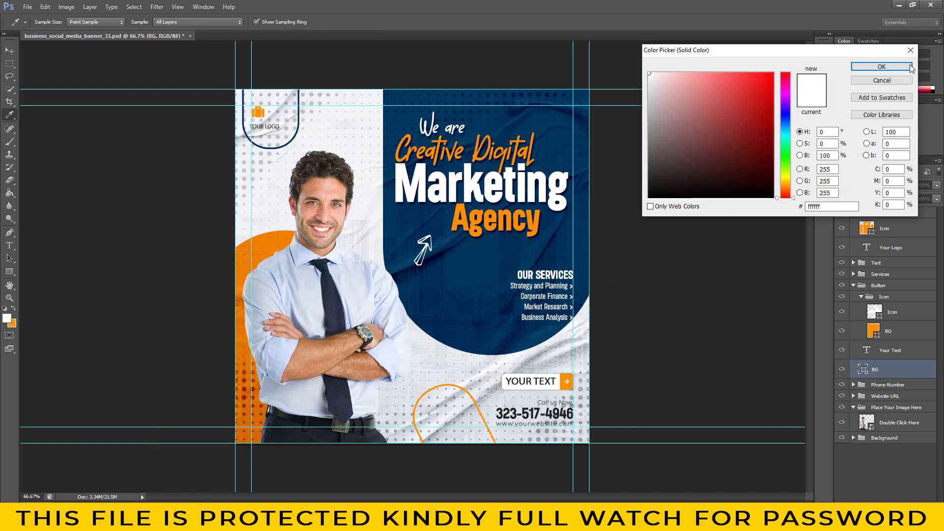
{"action": "left_click", "coordinate": [878, 81]}
- Expand the Phone-Number group and identify the phone number text layer
{"action": "left_click", "coordinate": [899, 442]}
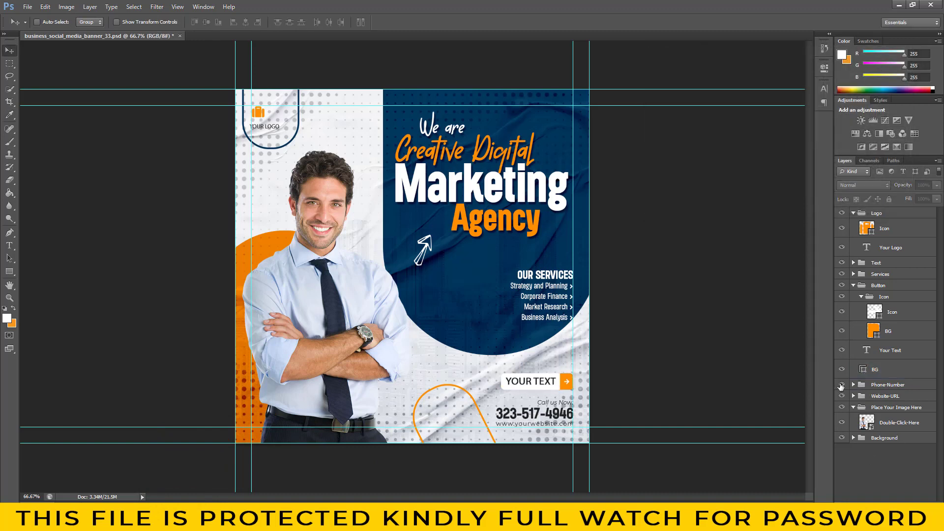
{"action": "left_click", "coordinate": [854, 385]}
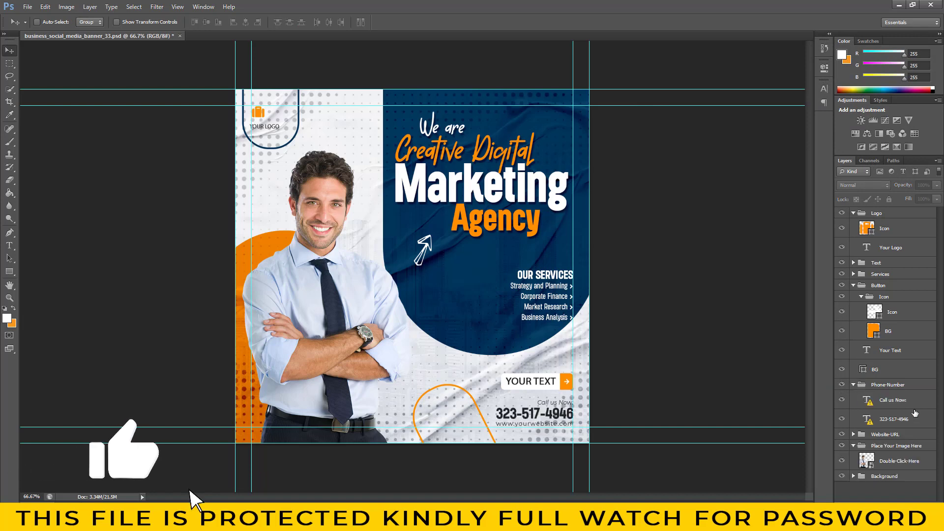
{"action": "left_click", "coordinate": [886, 419]}
{"action": "left_click", "coordinate": [841, 419]}
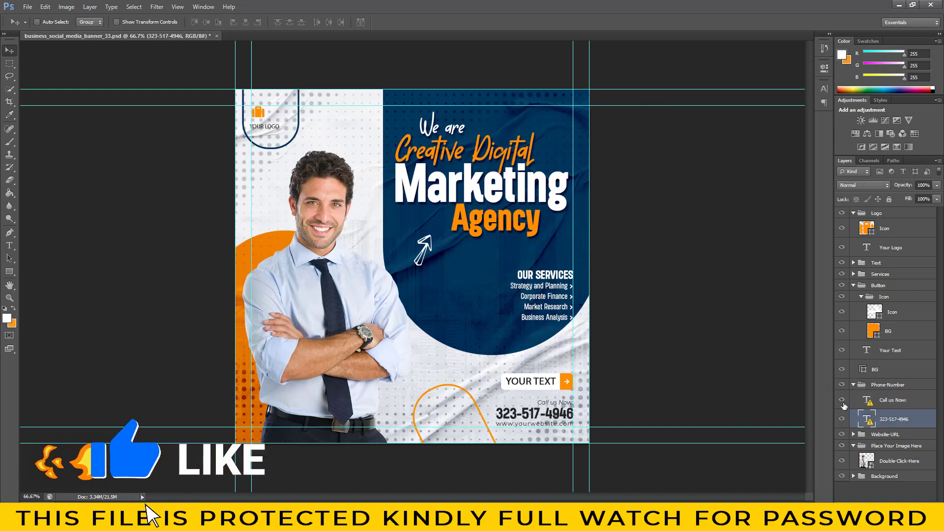
- Expand the Website-URL group without editing its text, then scroll to the Background group
{"action": "left_click", "coordinate": [867, 402]}
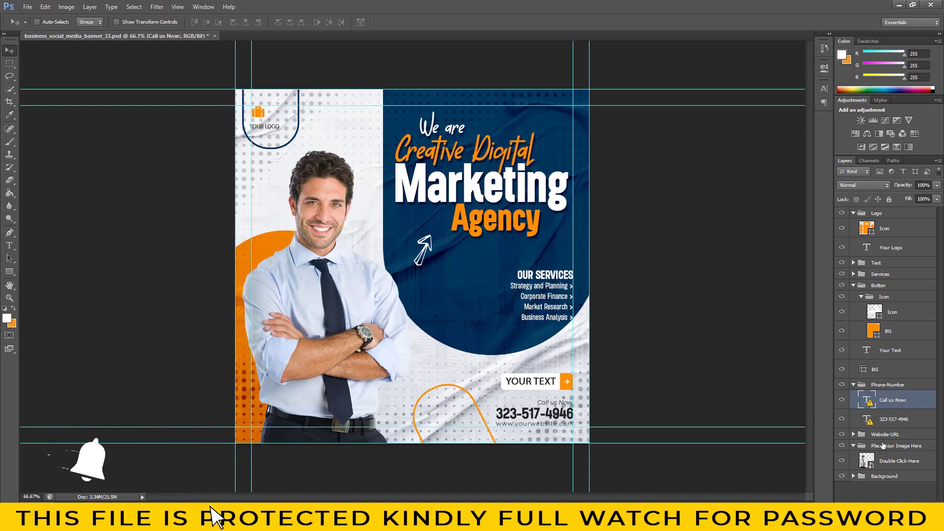
{"action": "left_click", "coordinate": [853, 434]}
{"action": "left_click", "coordinate": [869, 450]}
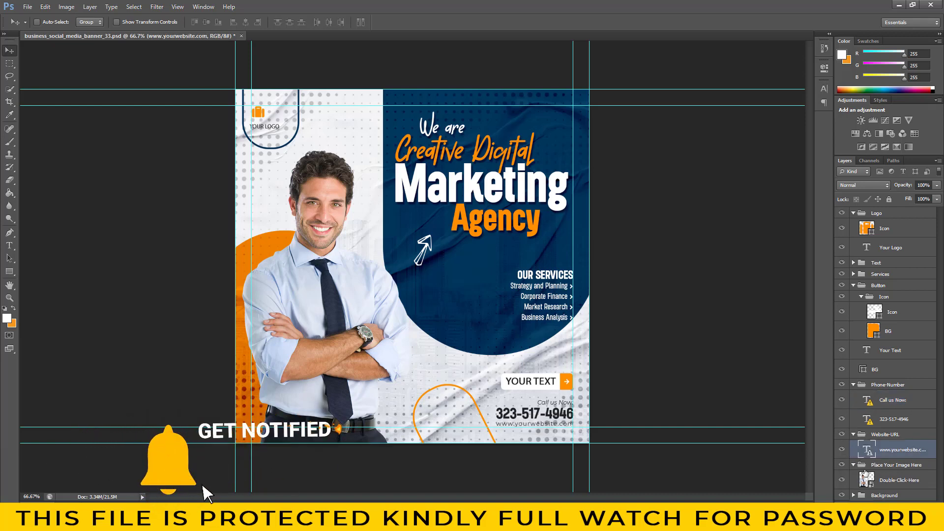
{"action": "double_click", "coordinate": [868, 449]}
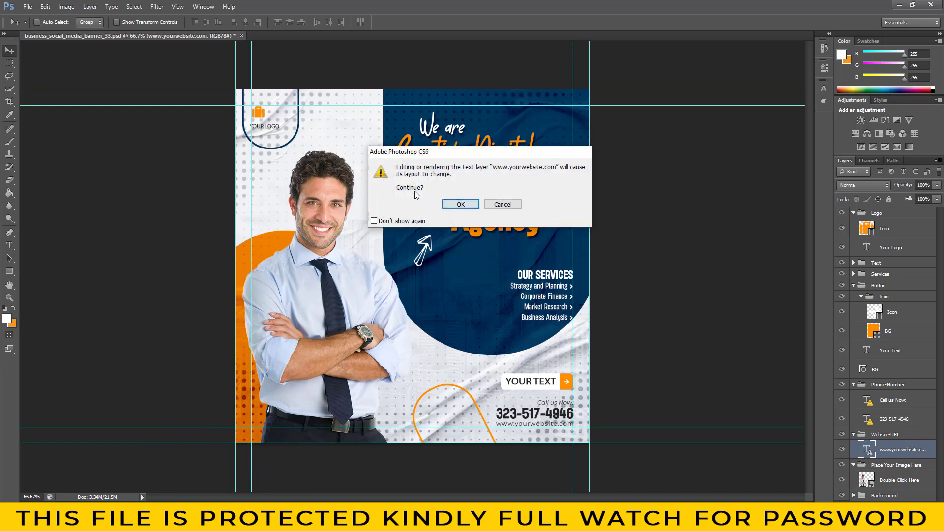
{"action": "left_click", "coordinate": [507, 206]}
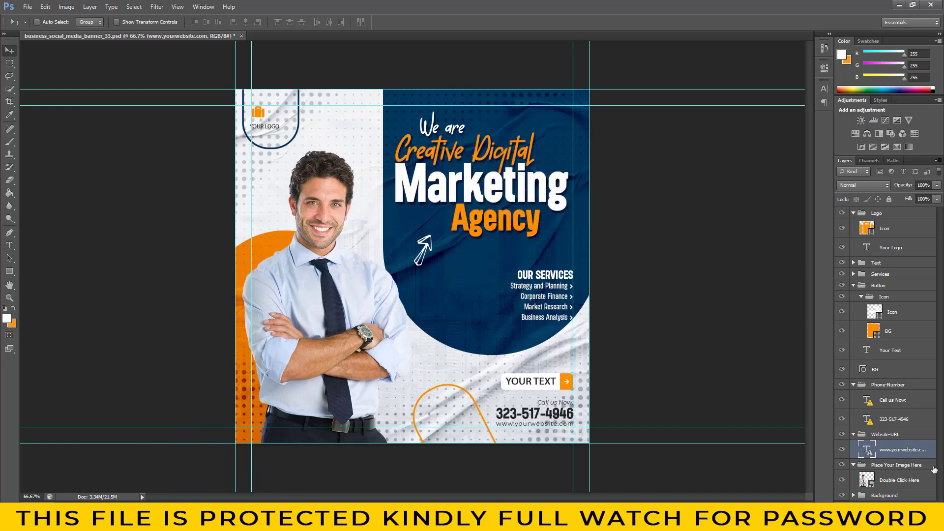
{"action": "scroll", "coordinate": [919, 468], "scroll_direction": "down", "scroll_amount": 5}
{"action": "scroll", "coordinate": [929, 430], "scroll_direction": "down", "scroll_amount": 2}
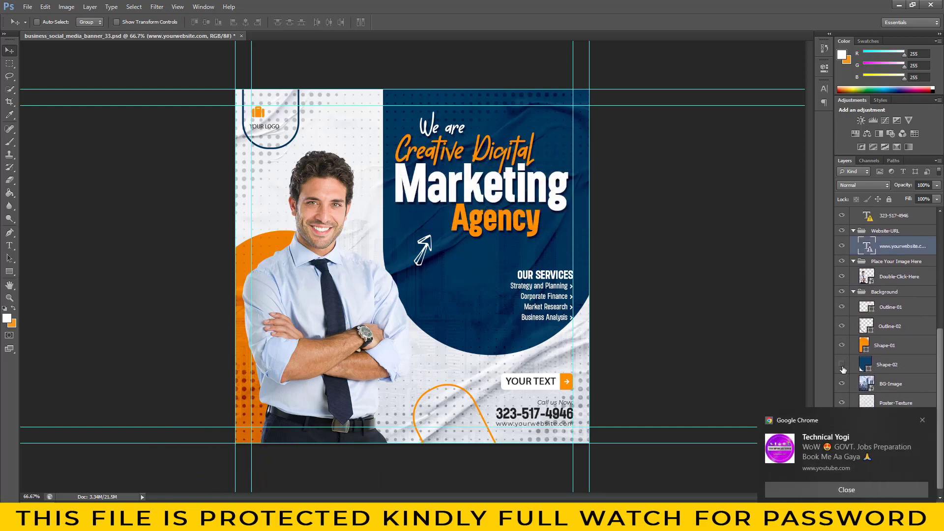
{"action": "left_click", "coordinate": [923, 421]}
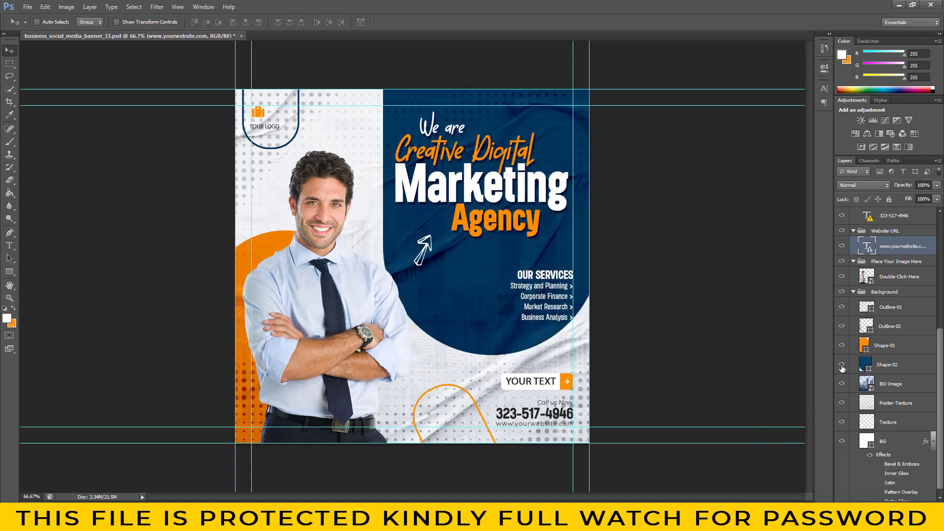
{"action": "double_click", "coordinate": [868, 365]}
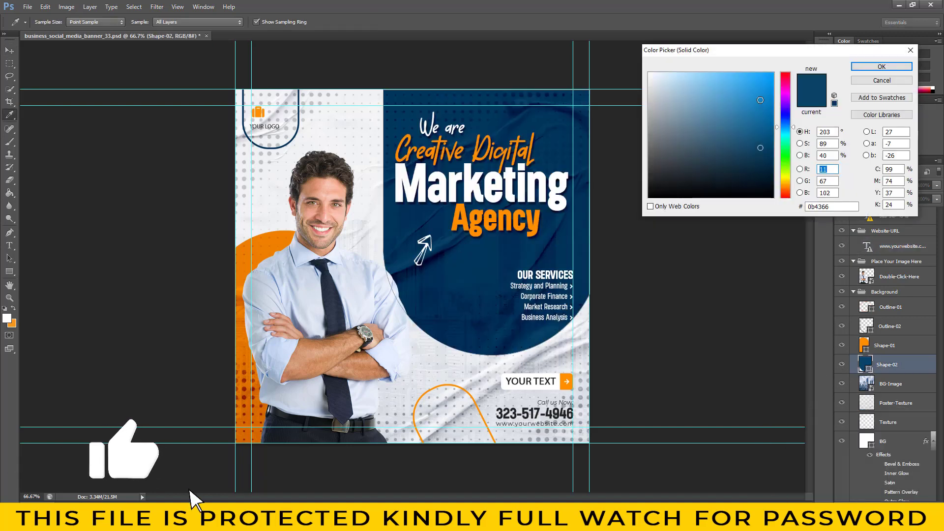
{"action": "left_click_drag", "start_coordinate": [786, 126], "coordinate": [786, 114]}
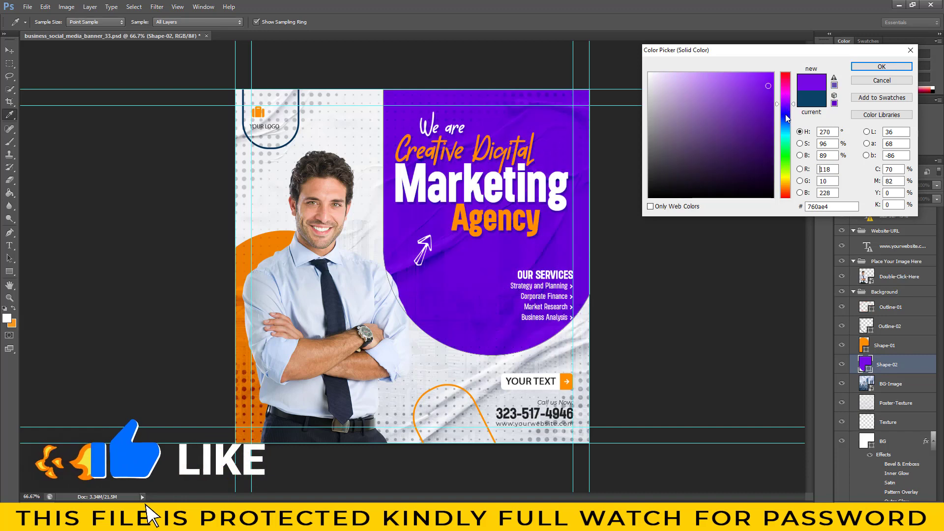
{"action": "left_click_drag", "start_coordinate": [785, 153], "coordinate": [785, 158]}
{"action": "left_click", "coordinate": [767, 148]}
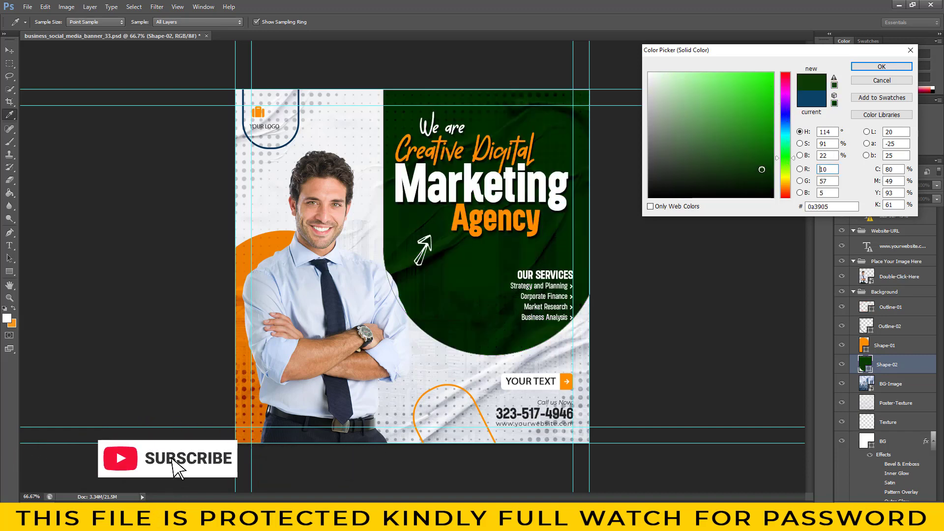
{"action": "left_click", "coordinate": [717, 133]}
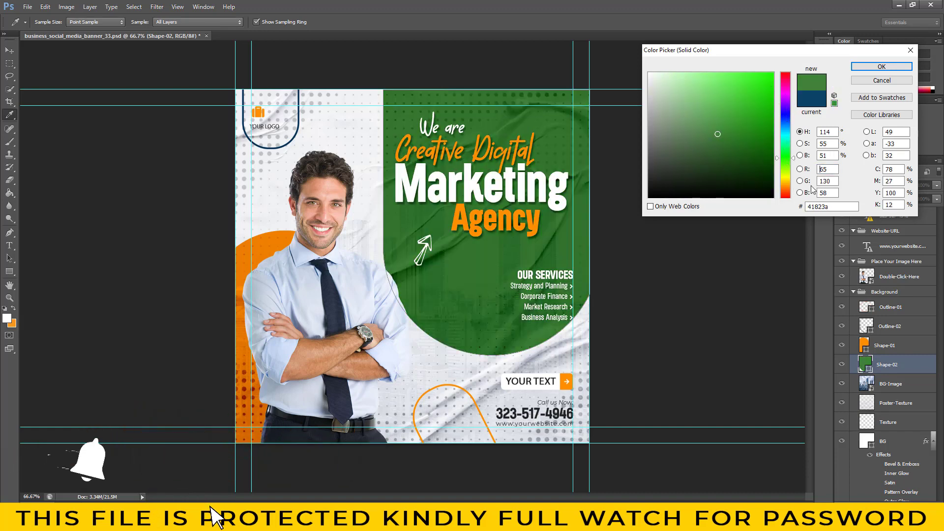
{"action": "left_click", "coordinate": [786, 132]}
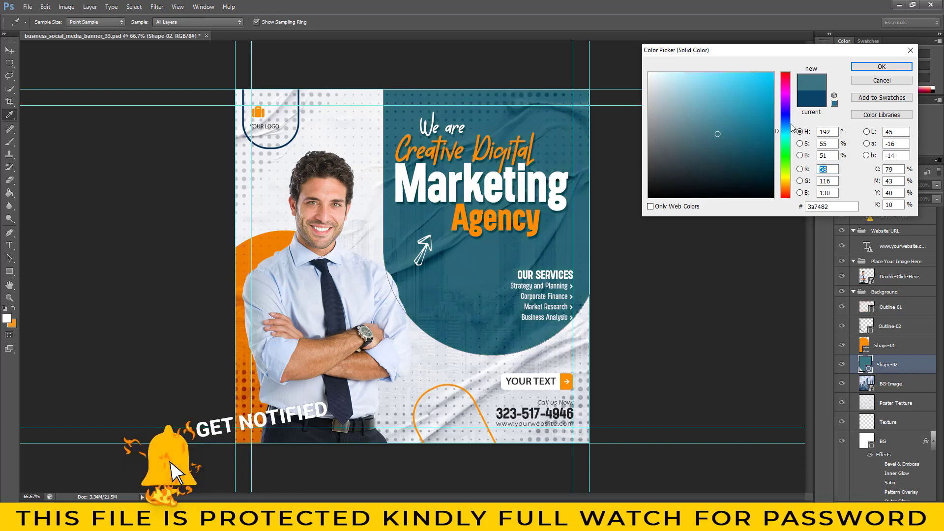
{"action": "left_click", "coordinate": [871, 82]}
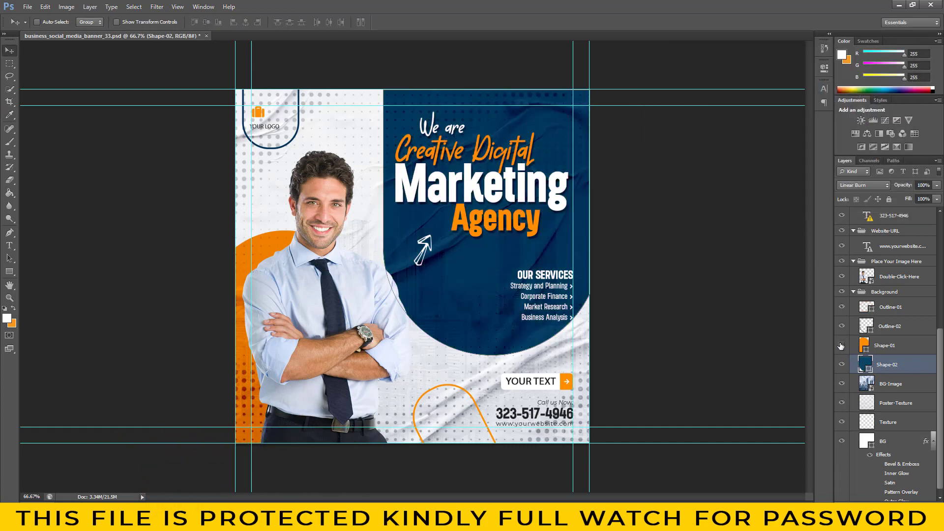
{"action": "left_click", "coordinate": [881, 349]}
{"action": "double_click", "coordinate": [865, 347]}
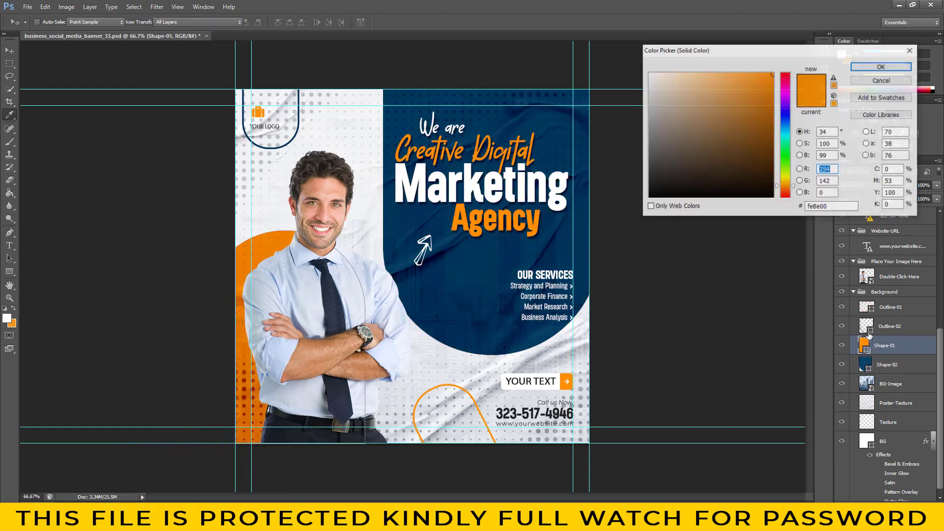
{"action": "mouse_move", "coordinate": [785, 136]}
{"action": "left_mouse_down"}
{"action": "mouse_move", "coordinate": [786, 76]}
{"action": "mouse_move", "coordinate": [786, 136]}
{"action": "left_mouse_up"}
{"action": "left_click", "coordinate": [759, 143]}
{"action": "left_click", "coordinate": [760, 96]}
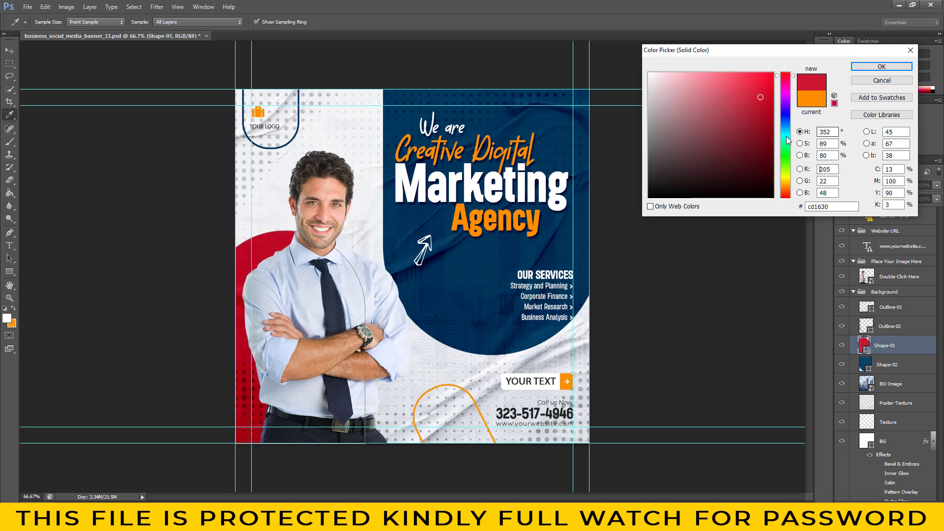
{"action": "left_click", "coordinate": [903, 81]}
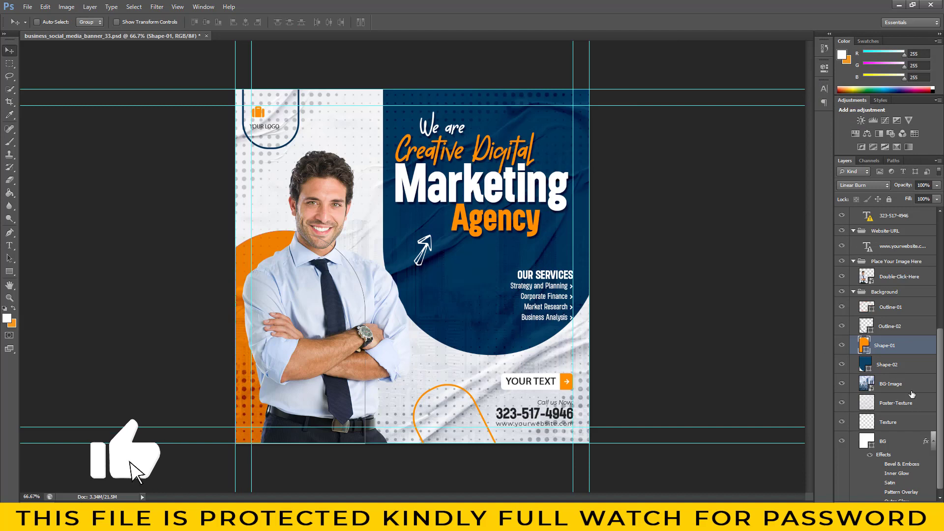
- Open the BG-Image smart object's contents and the city-1284258 photo
{"action": "left_click", "coordinate": [895, 384]}
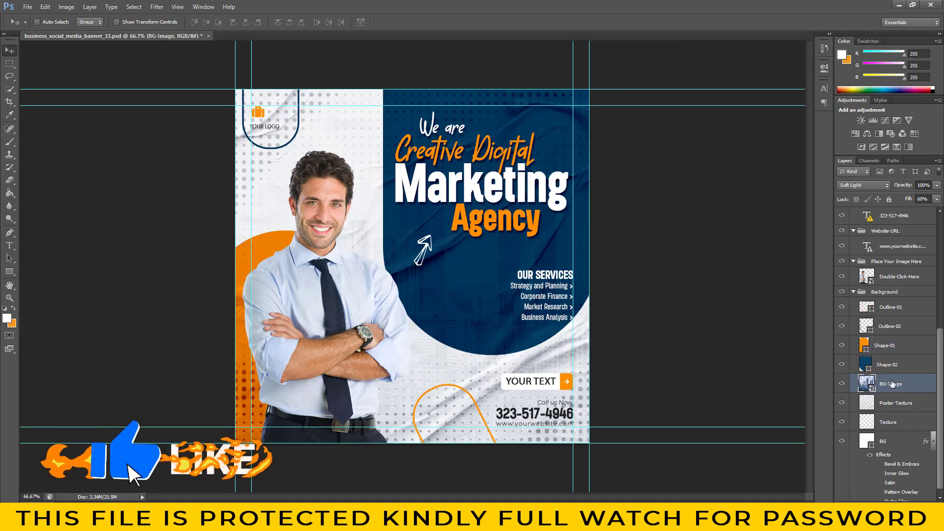
{"action": "left_click", "coordinate": [842, 383]}
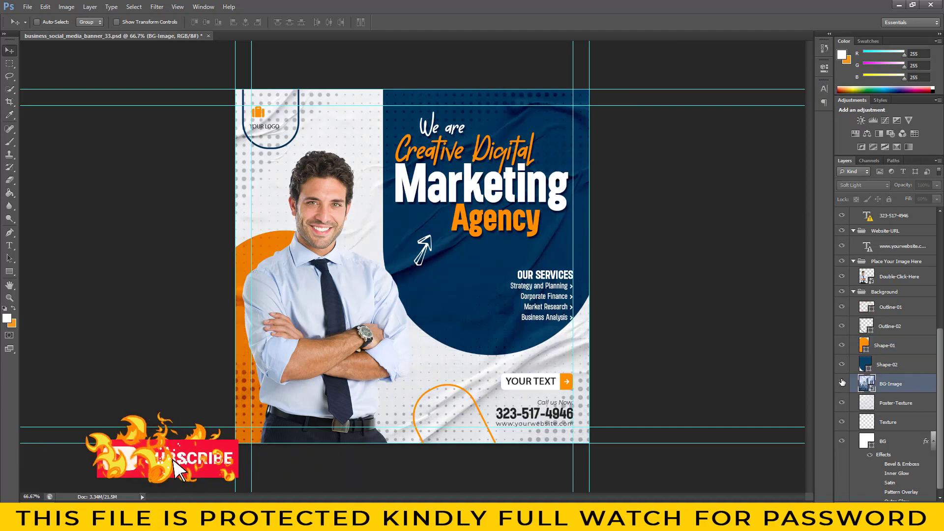
{"action": "double_click", "coordinate": [867, 384]}
{"action": "left_click", "coordinate": [491, 215]}
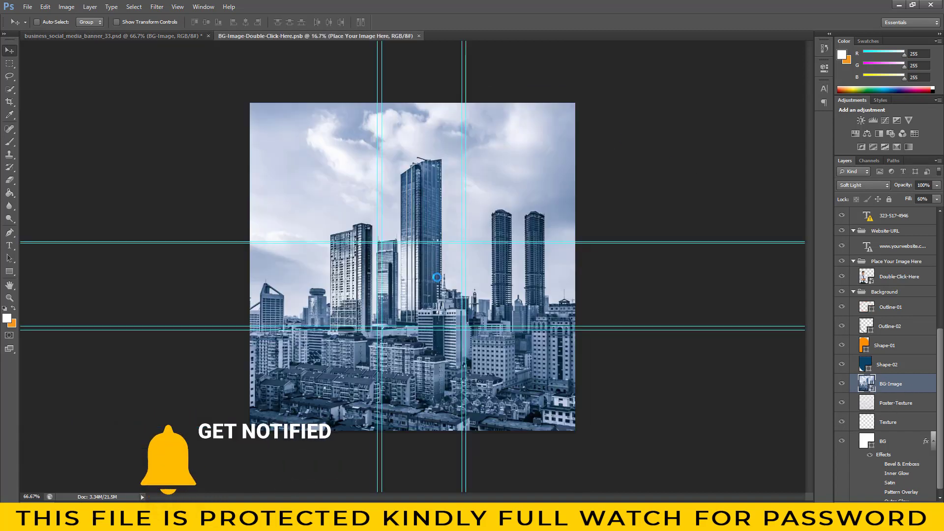
{"action": "left_click", "coordinate": [28, 7]}
{"action": "left_click", "coordinate": [40, 23]}
{"action": "left_click", "coordinate": [438, 310]}
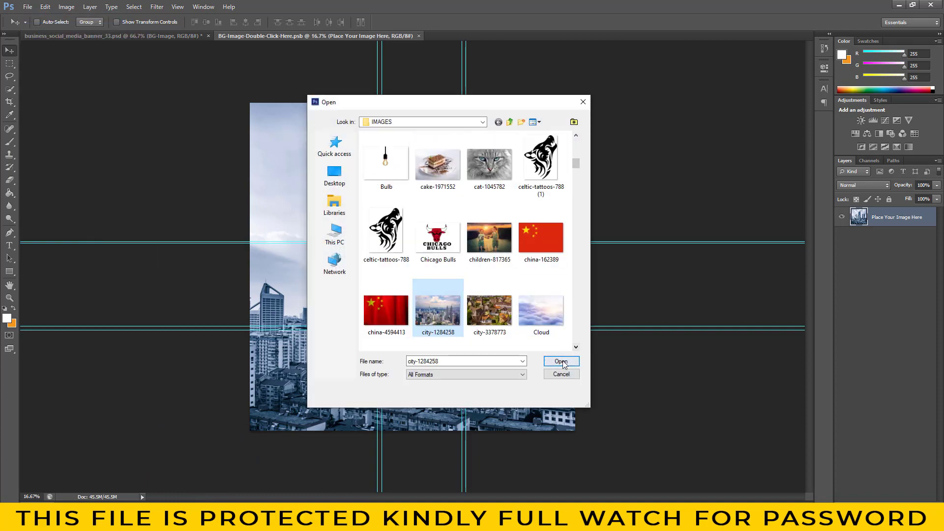
{"action": "left_click", "coordinate": [561, 362]}
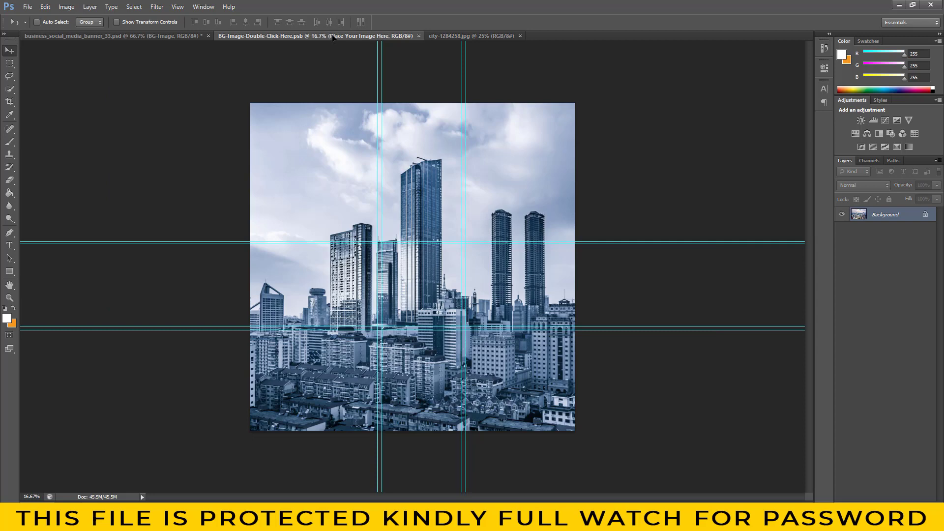
- Place and scale the city photo in BG-Image, then save it back into the banner
{"action": "left_click_drag", "start_coordinate": [332, 36], "coordinate": [397, 213]}
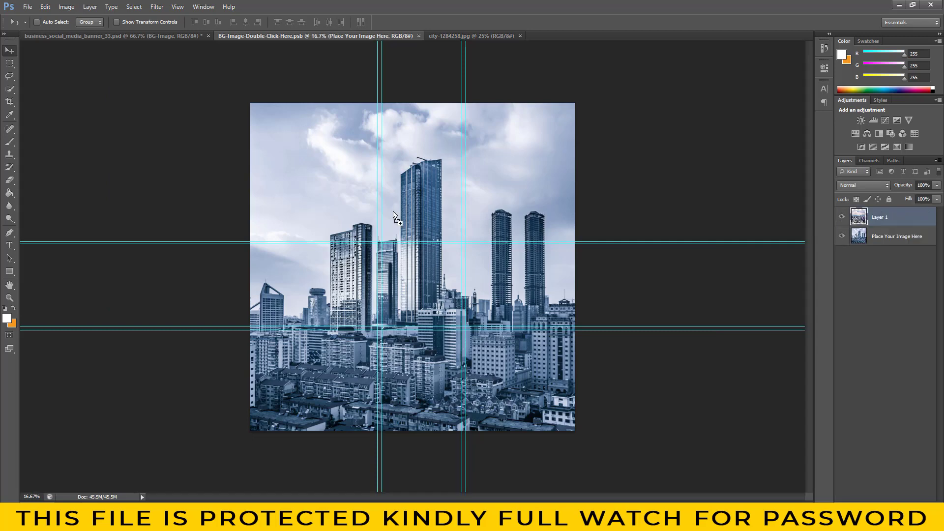
{"action": "key", "text": "ctrl+t"}
{"action": "key", "text": "v"}
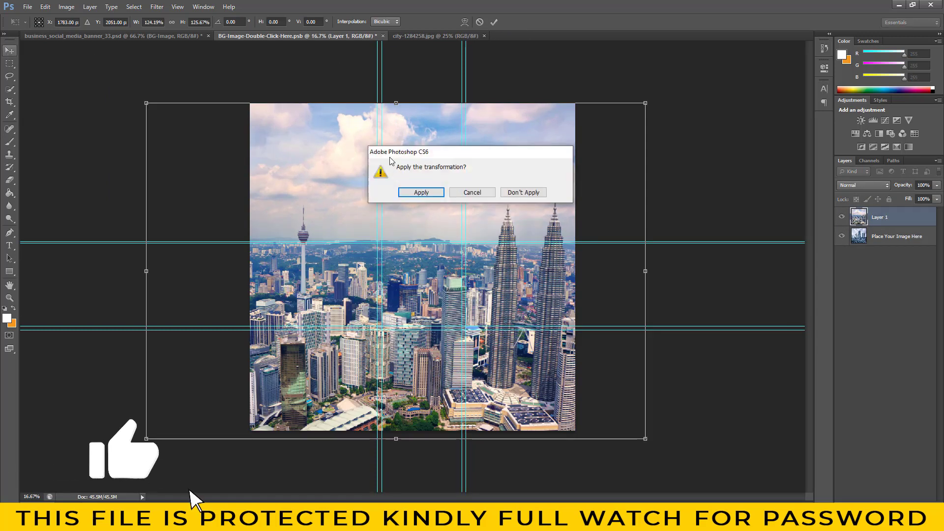
{"action": "left_click", "coordinate": [421, 192]}
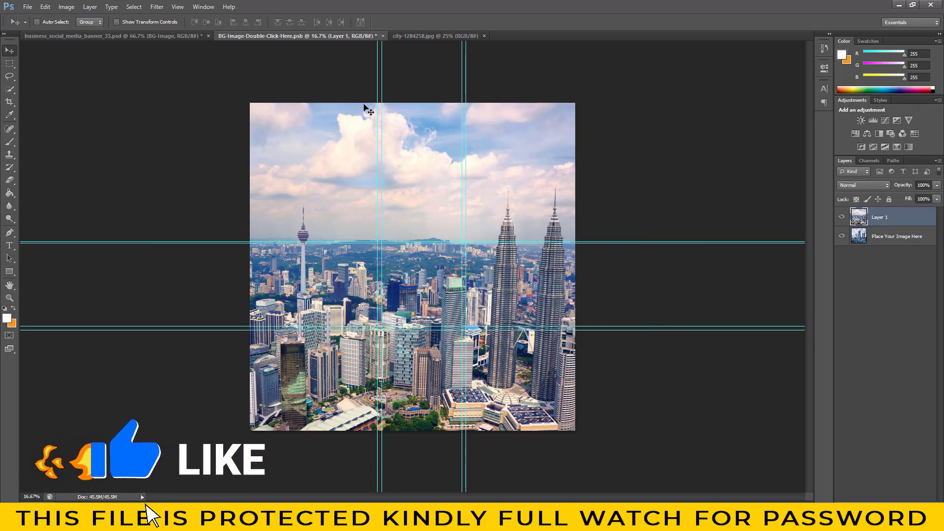
{"action": "left_click", "coordinate": [483, 36]}
{"action": "left_click", "coordinate": [383, 36]}
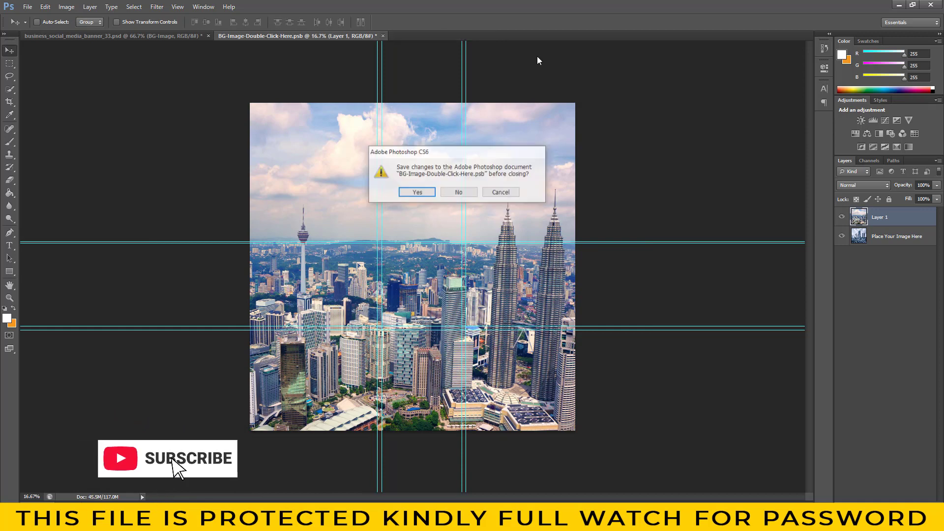
{"action": "left_click", "coordinate": [416, 192]}
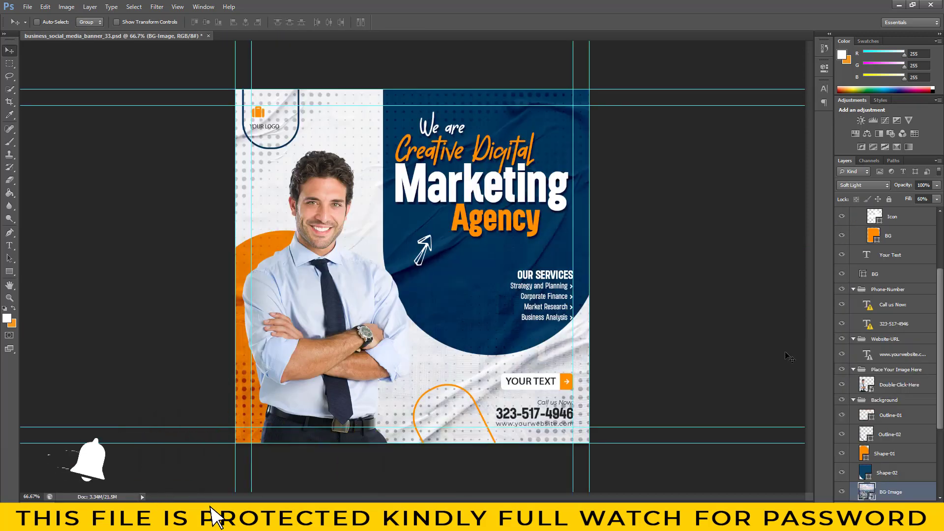
- Raise the BG-Image fill so the city background shows more, then select the BG layer
{"action": "left_click", "coordinate": [937, 198]}
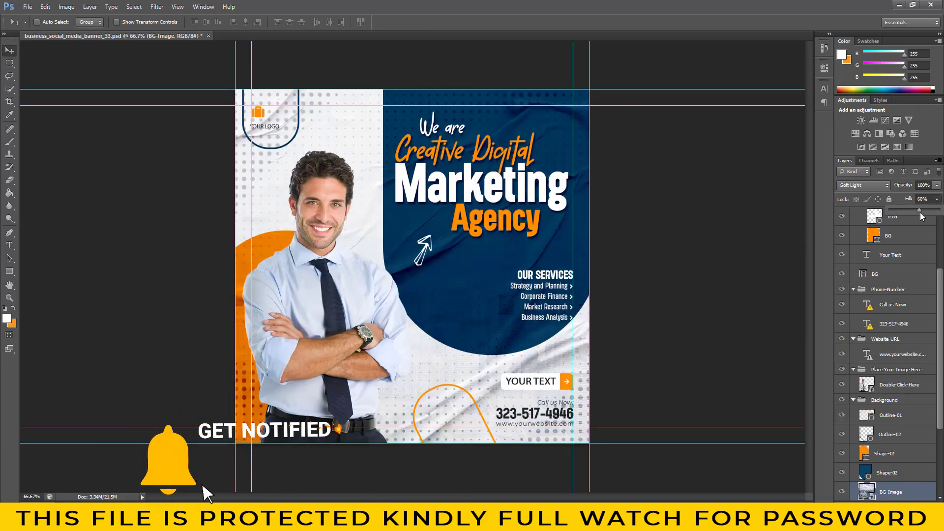
{"action": "left_click_drag", "start_coordinate": [913, 209], "coordinate": [934, 213]}
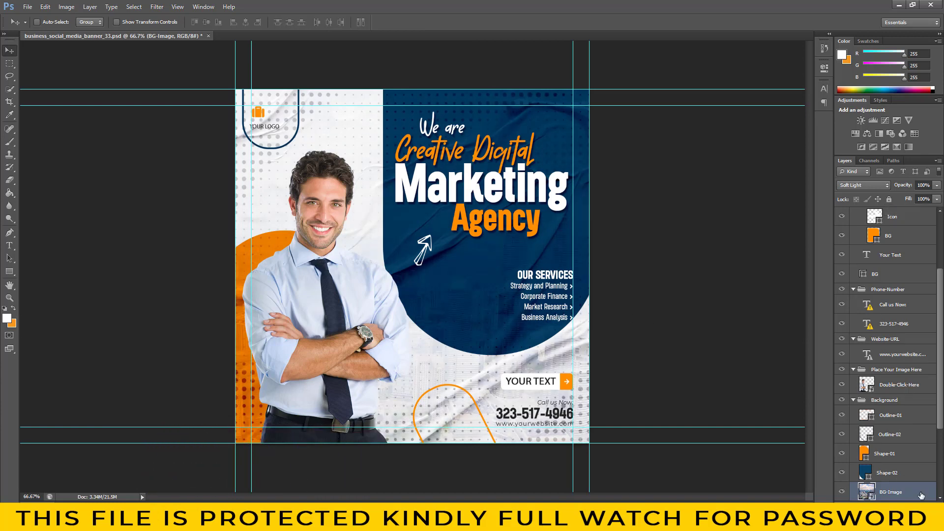
{"action": "scroll", "coordinate": [848, 455], "scroll_direction": "down", "scroll_amount": 2}
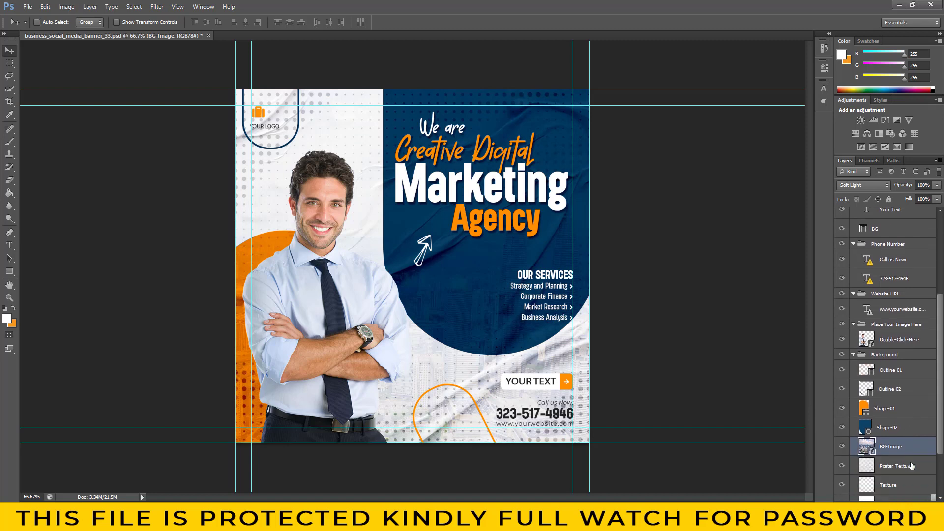
{"action": "scroll", "coordinate": [849, 450], "scroll_direction": "down", "scroll_amount": 2}
{"action": "scroll", "coordinate": [851, 440], "scroll_direction": "down", "scroll_amount": 2}
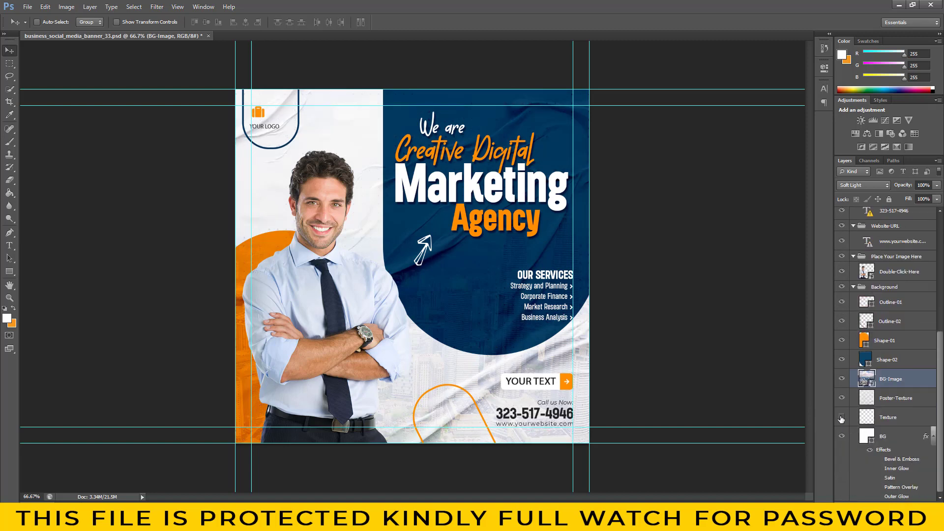
{"action": "left_click", "coordinate": [892, 435]}
{"action": "scroll", "coordinate": [886, 344], "scroll_direction": "up", "scroll_amount": 10}
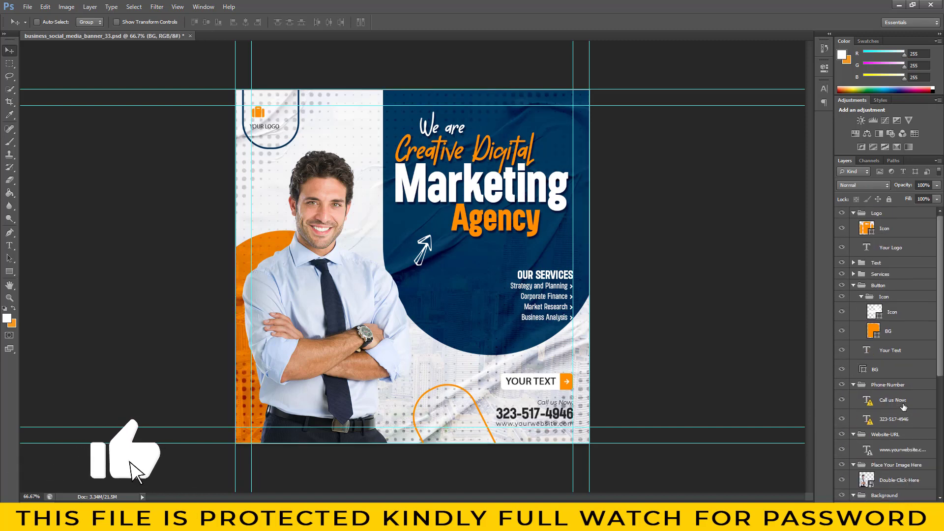
- Collapse the Logo and Button groups, expand the Text group, and select Creative Digital
{"action": "left_click", "coordinate": [855, 214]}
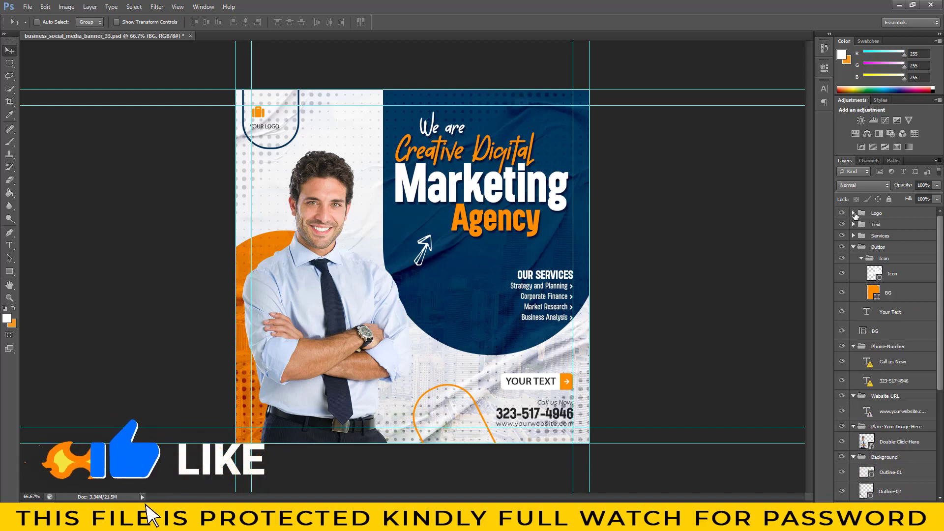
{"action": "left_click", "coordinate": [854, 247]}
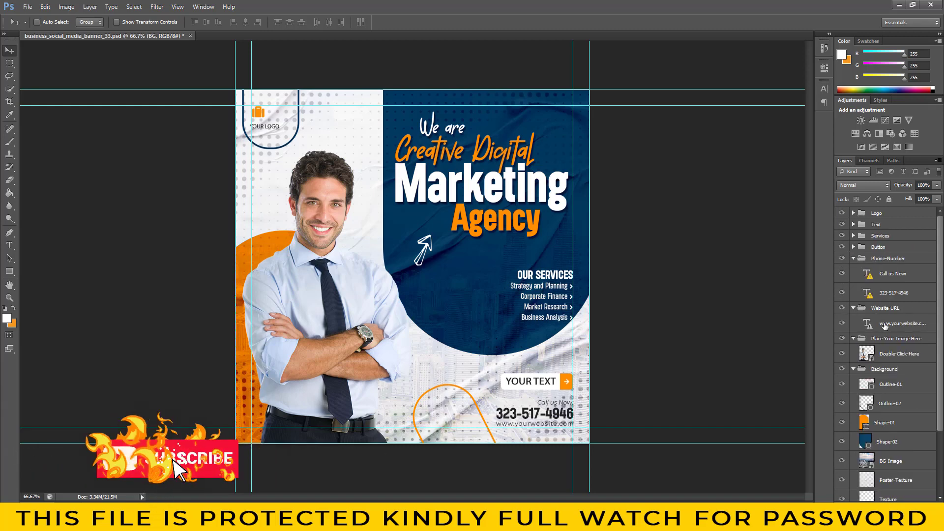
{"action": "left_click", "coordinate": [842, 225]}
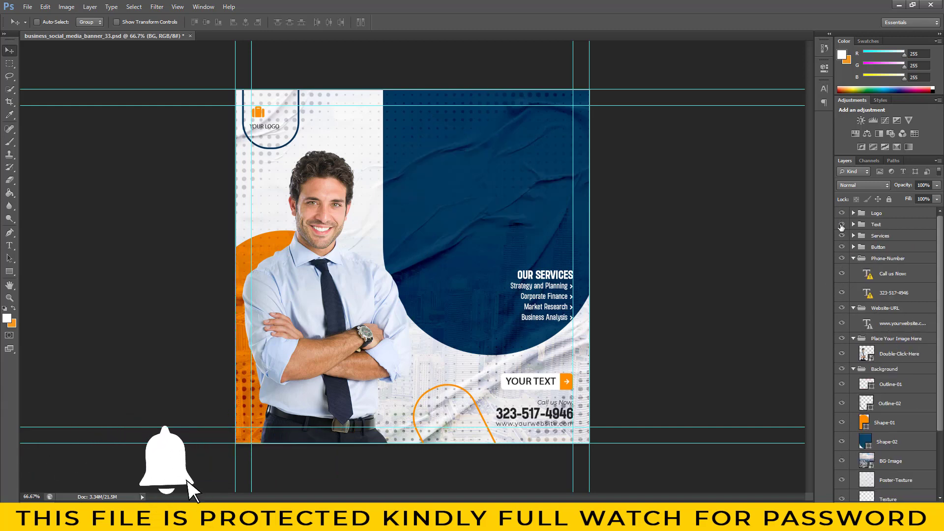
{"action": "left_click", "coordinate": [854, 224]}
{"action": "left_click", "coordinate": [880, 240]}
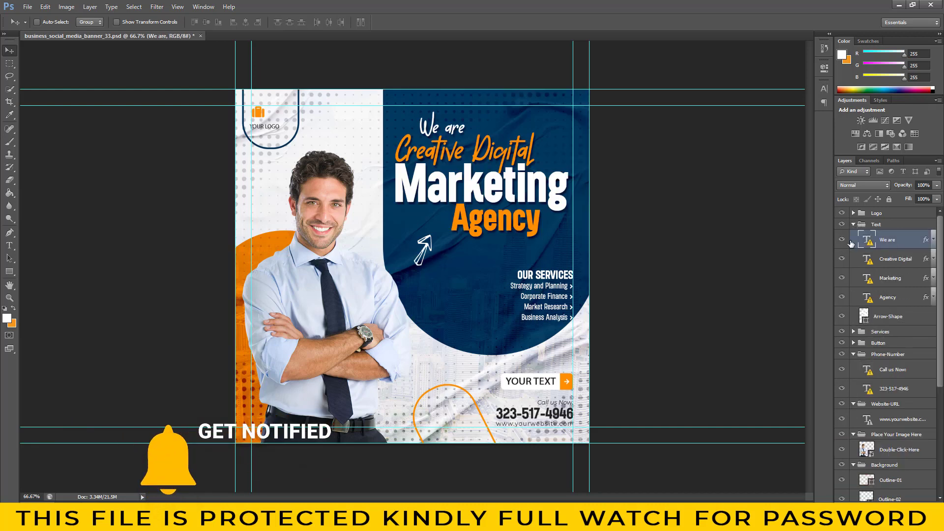
{"action": "left_click", "coordinate": [843, 240]}
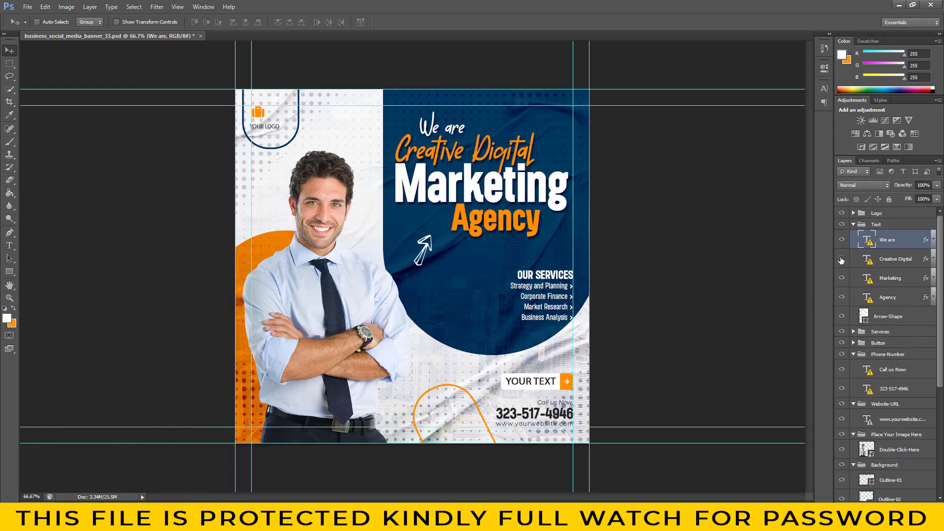
{"action": "left_click", "coordinate": [903, 263]}
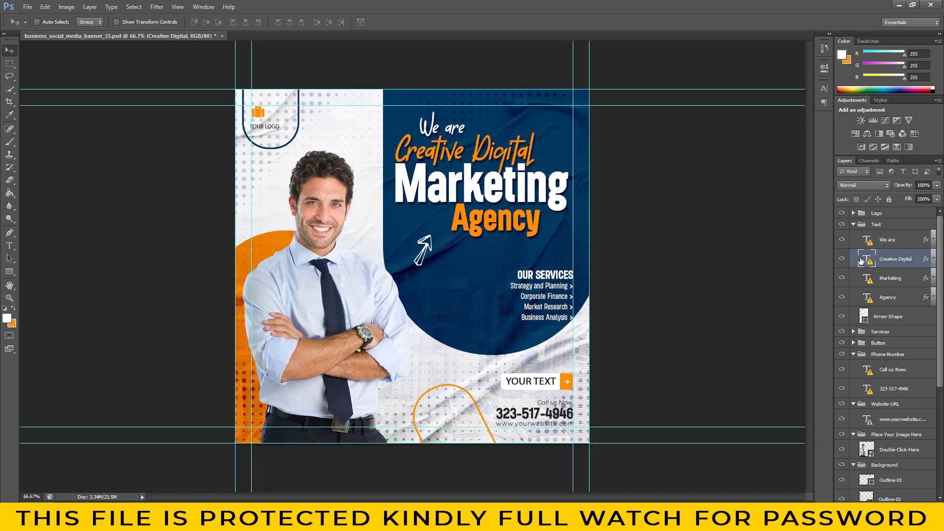
- Install the Against History font for all users and edit the Creative Digital text
{"action": "double_click", "coordinate": [870, 259]}
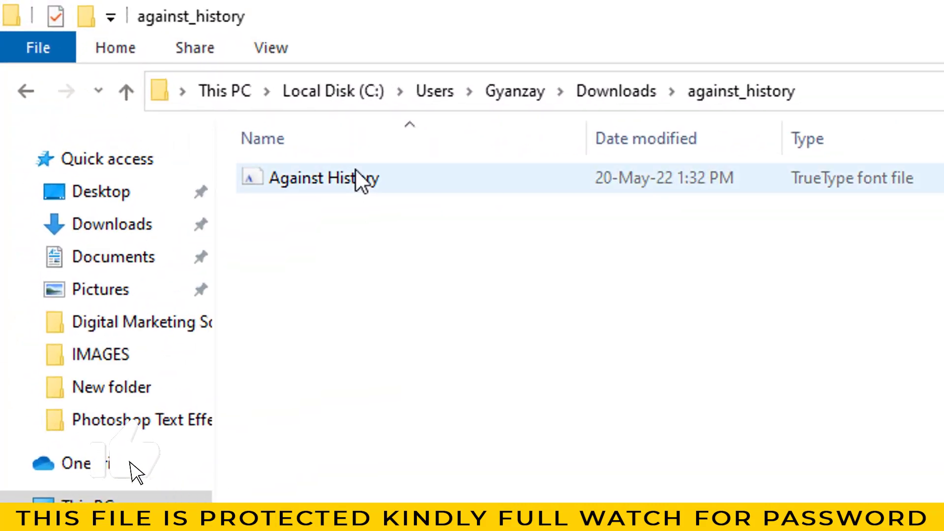
{"action": "left_click", "coordinate": [353, 175]}
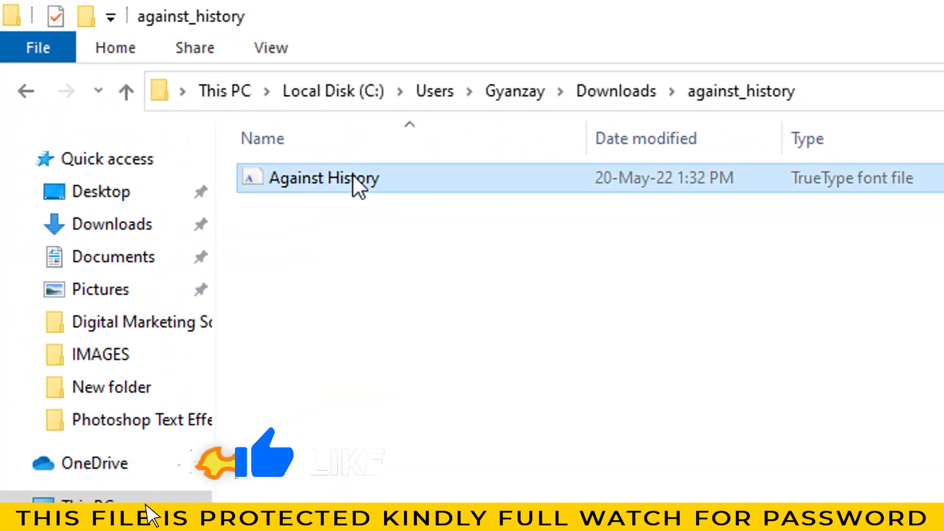
{"action": "right_click", "coordinate": [352, 174]}
{"action": "left_click", "coordinate": [477, 316]}
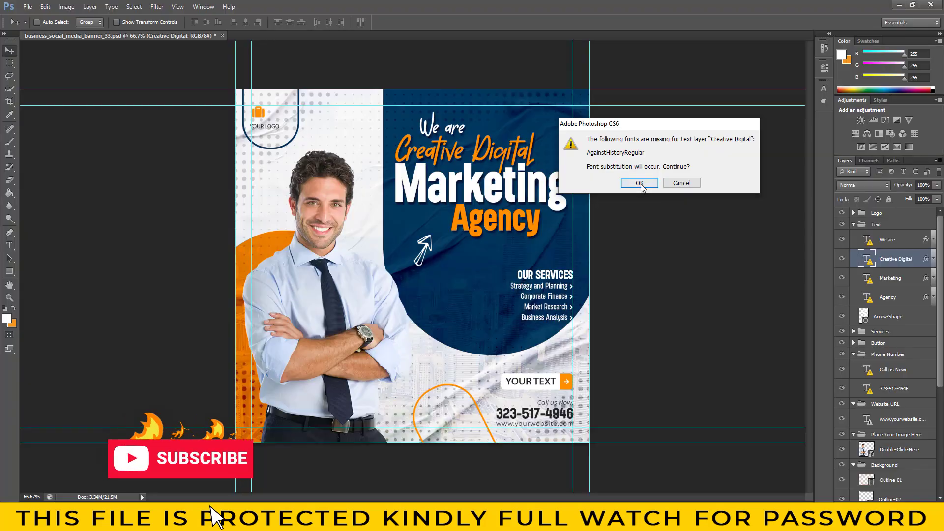
{"action": "left_click", "coordinate": [637, 183]}
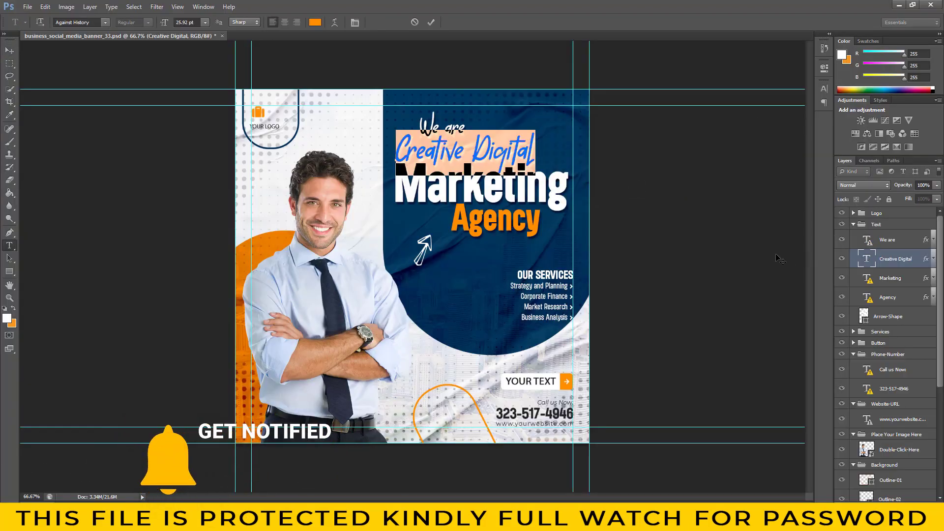
- Replace 'Creative Digital' with 'Youe Text Ok', then shift it and the We are line right
{"action": "key", "text": "BackSpace"}
{"action": "type", "text": "Youe Text Ok"}
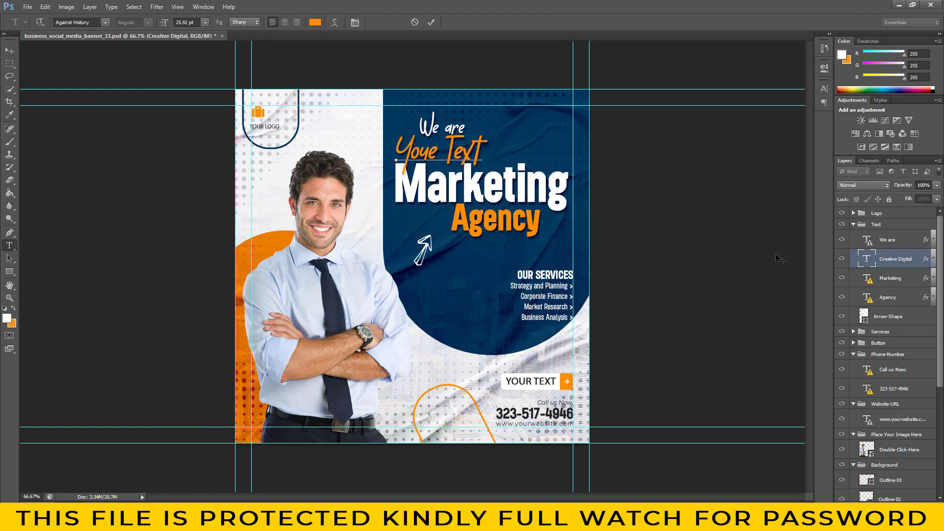
{"action": "left_click", "coordinate": [9, 54]}
{"action": "left_click_drag", "start_coordinate": [396, 160], "coordinate": [418, 160]}
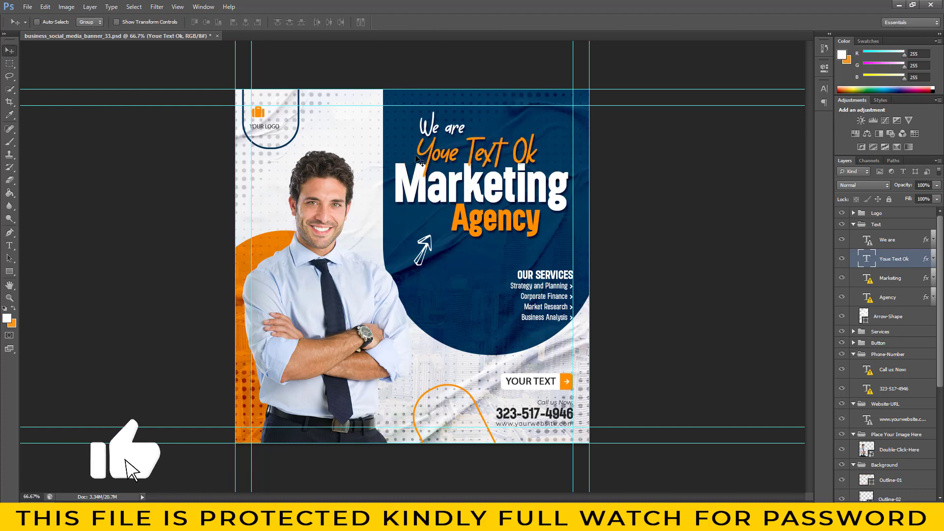
{"action": "left_click", "coordinate": [457, 130], "text": "ctrl"}
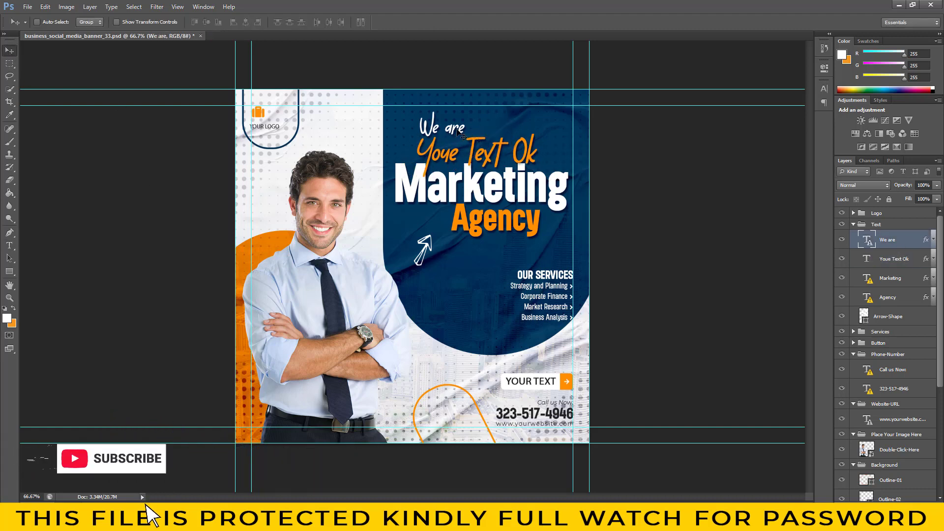
{"action": "left_click_drag", "start_coordinate": [461, 134], "coordinate": [496, 128]}
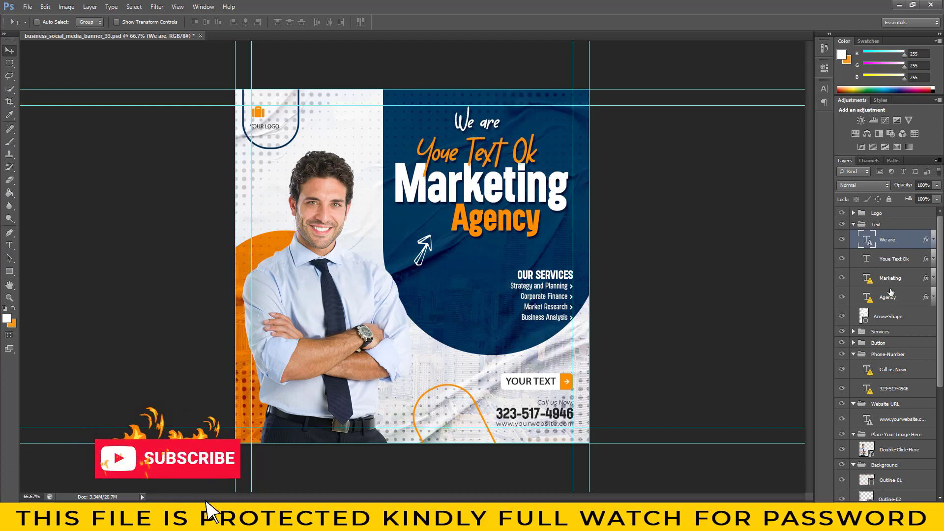
- Change the We are line to 'your text' and nudge it slightly right
{"action": "double_click", "coordinate": [866, 239]}
{"action": "key", "text": "Return"}
{"action": "type", "text": "your text"}
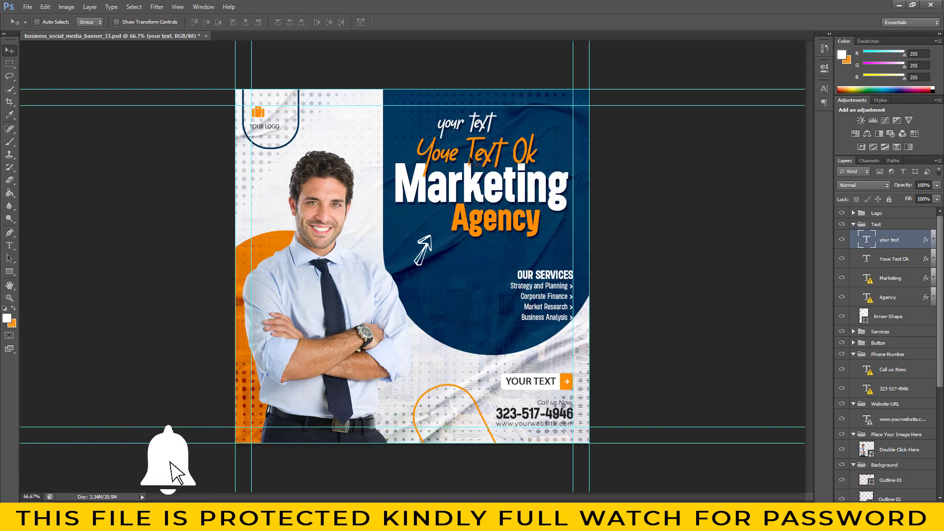
{"action": "left_click_drag", "start_coordinate": [471, 160], "coordinate": [483, 159]}
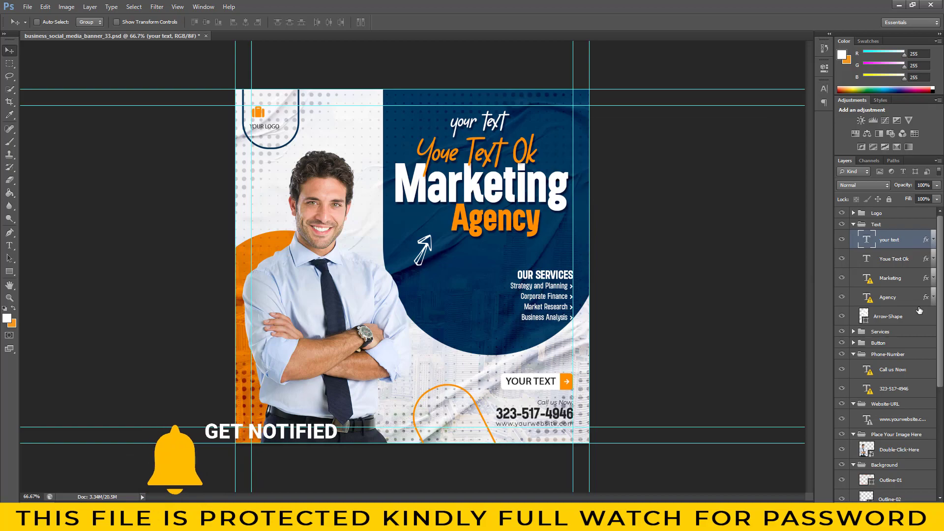
{"action": "left_click", "coordinate": [896, 278]}
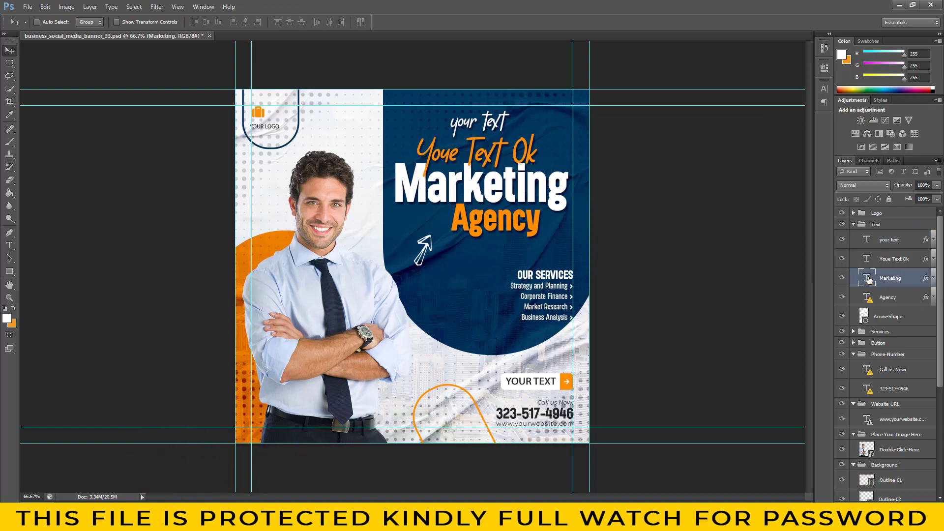
{"action": "double_click", "coordinate": [869, 279]}
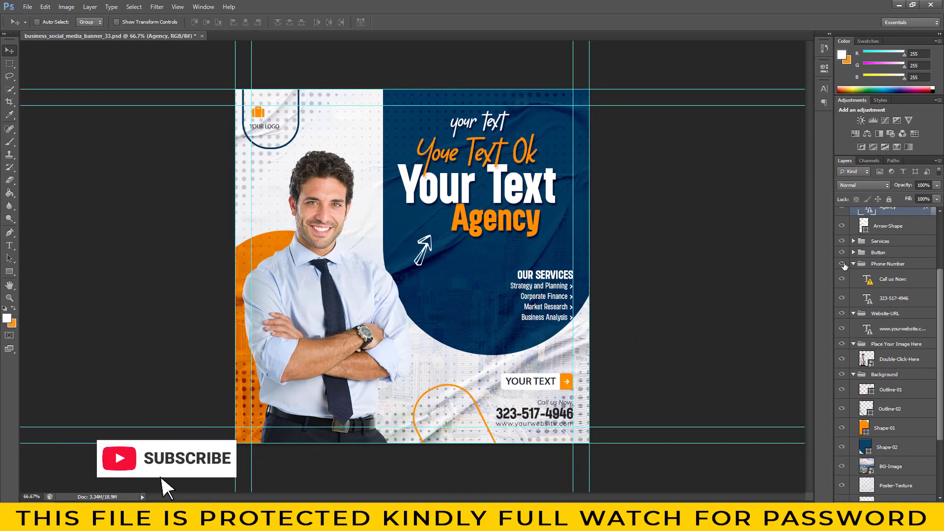
- Show the Phone-Number group and hide the orange Icon layer inside the Logo group
{"action": "left_click", "coordinate": [842, 264]}
{"action": "scroll", "coordinate": [885, 344], "scroll_direction": "down", "scroll_amount": 5}
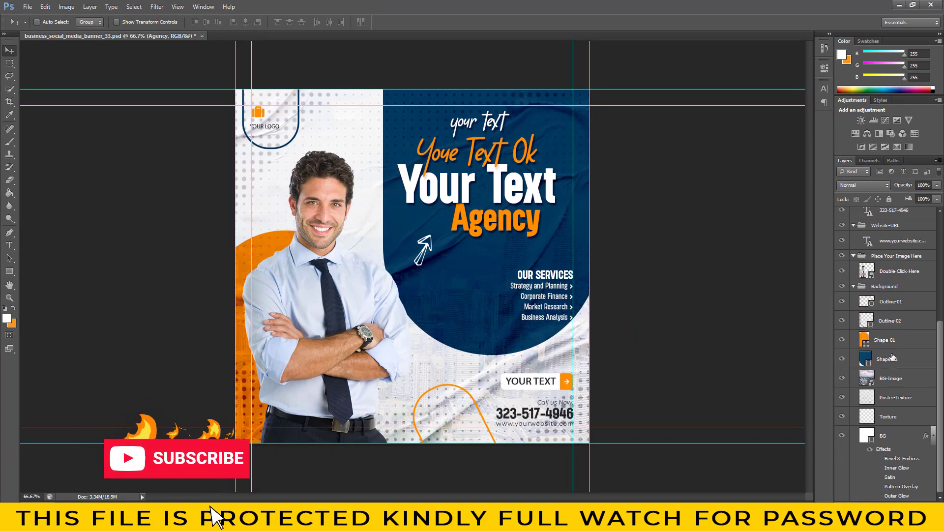
{"action": "scroll", "coordinate": [892, 358], "scroll_direction": "up", "scroll_amount": 5}
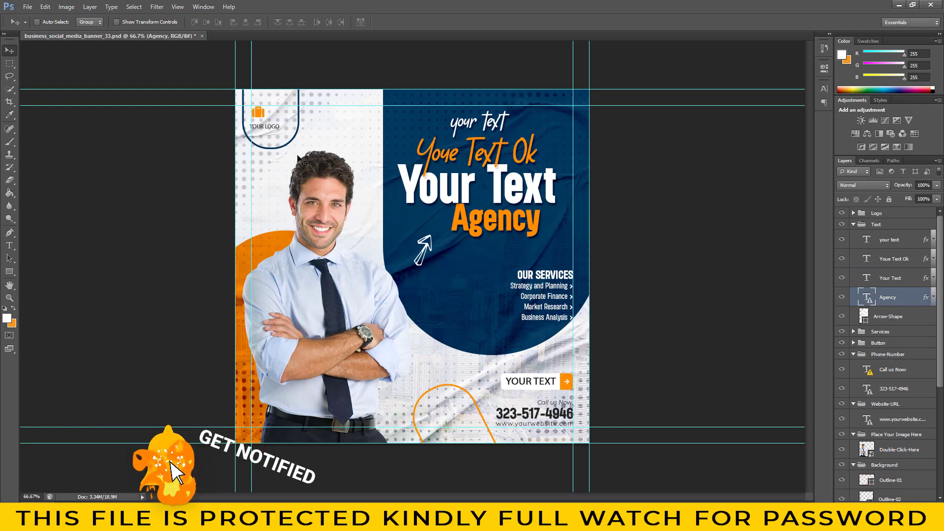
{"action": "left_click", "coordinate": [853, 213]}
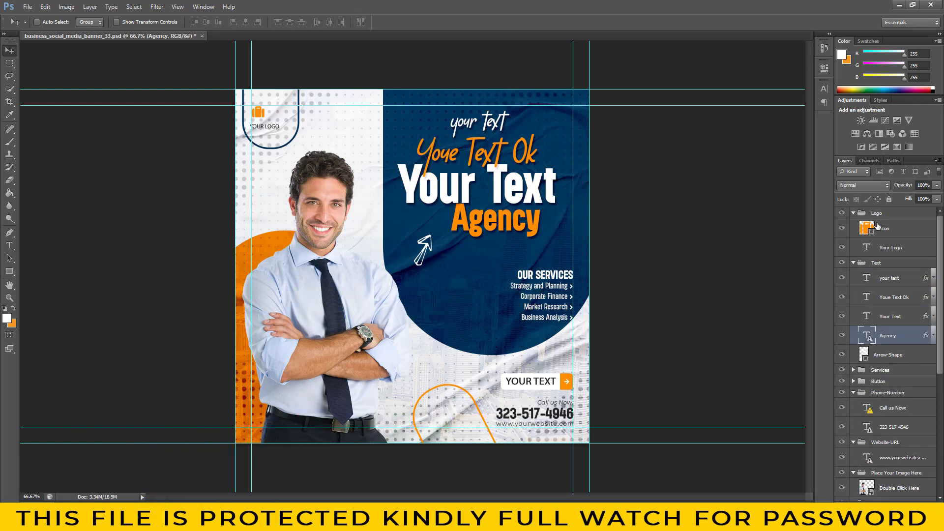
{"action": "left_click", "coordinate": [909, 231]}
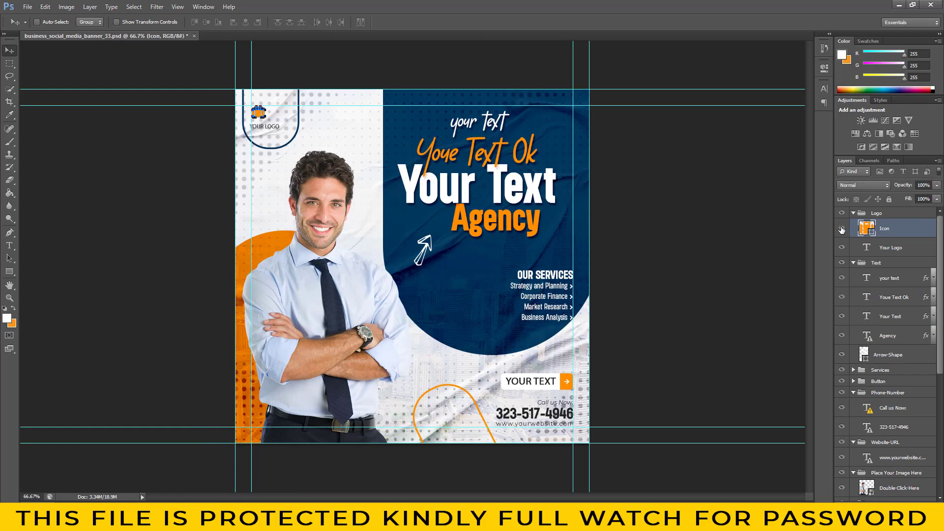
{"action": "left_click", "coordinate": [916, 246]}
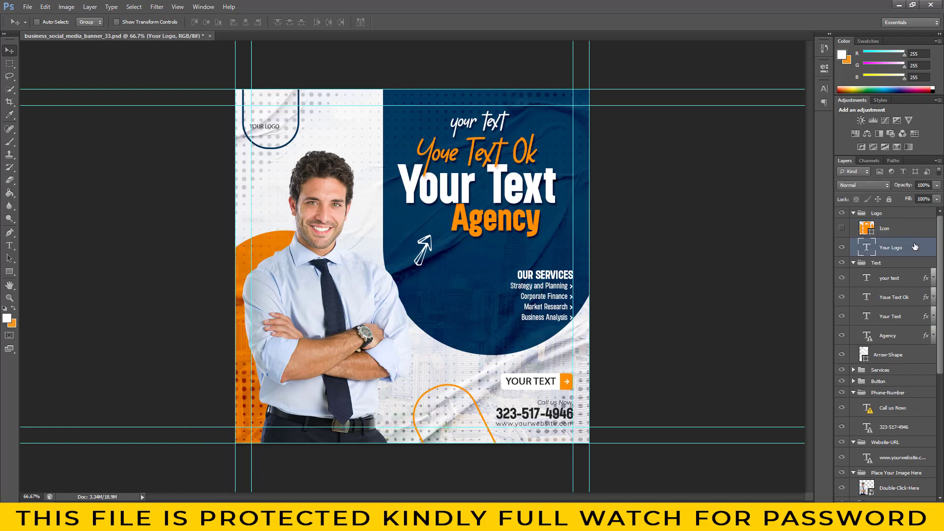
- Open the new round logo image as Layer 1 and shift YOUR LOGO slightly down-right
{"action": "left_click", "coordinate": [23, 7]}
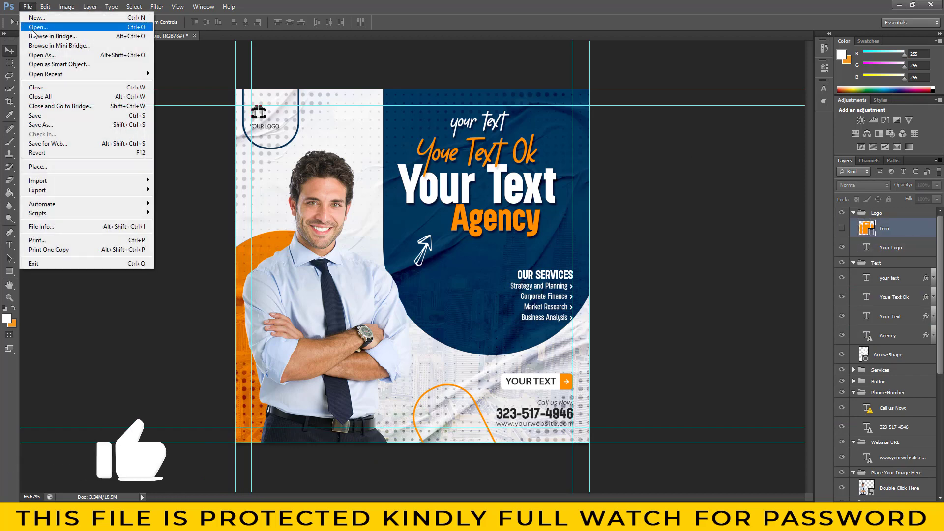
{"action": "left_click", "coordinate": [37, 24]}
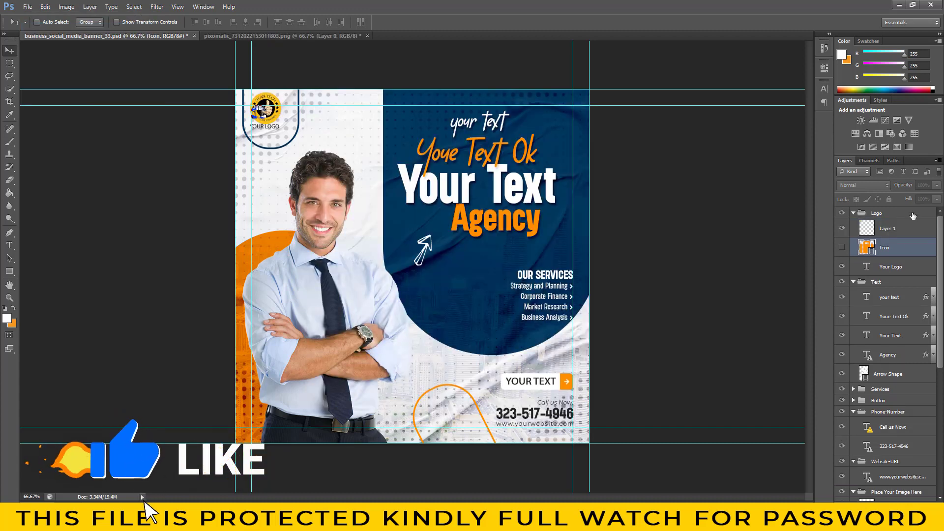
{"action": "left_click", "coordinate": [900, 266]}
{"action": "left_click_drag", "start_coordinate": [277, 130], "coordinate": [279, 136]}
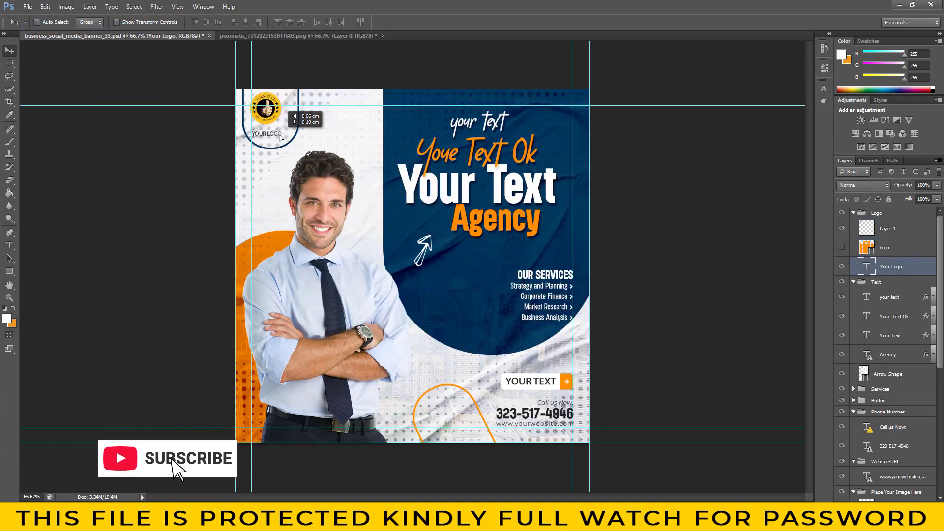
{"action": "left_click", "coordinate": [903, 248]}
{"action": "left_click", "coordinate": [888, 228]}
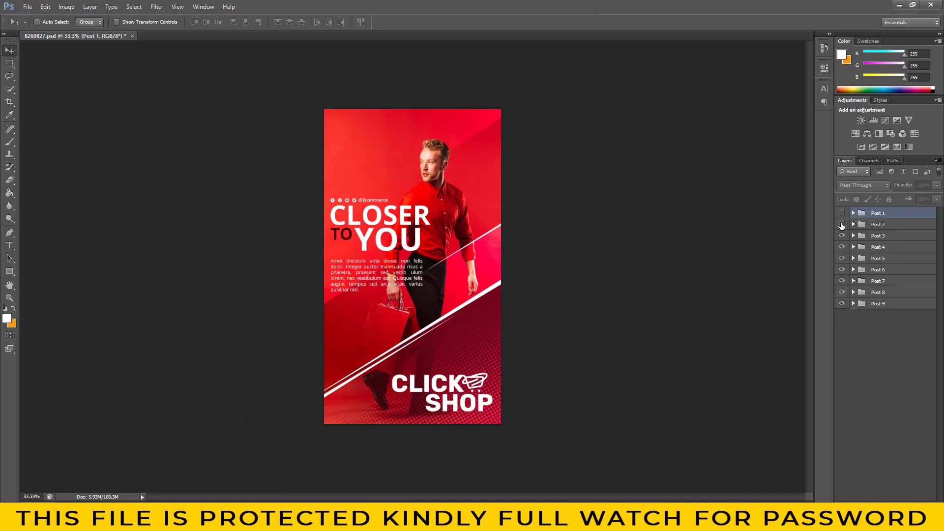
- Hide Posts 2, 3, 4, 6 and 8 so the Post 9 story shows
{"action": "left_click", "coordinate": [841, 224]}
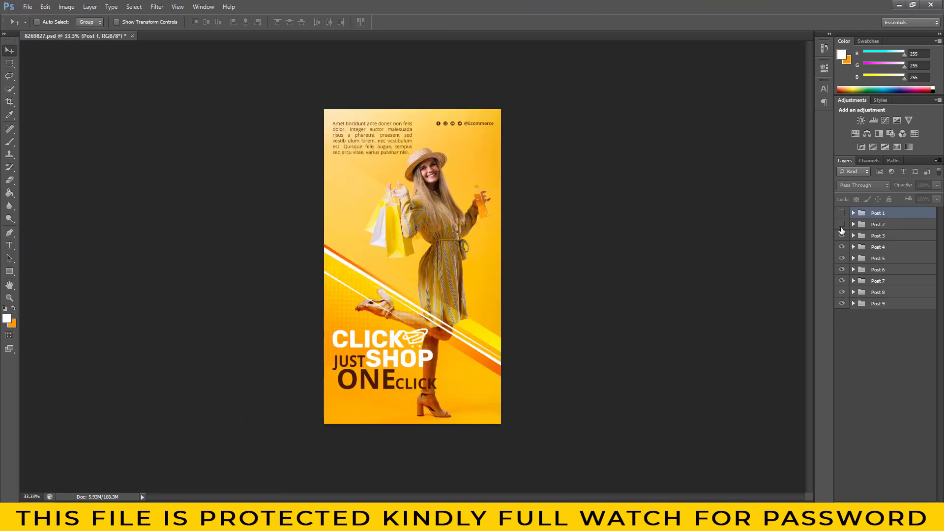
{"action": "left_click", "coordinate": [842, 236]}
{"action": "left_click", "coordinate": [842, 248]}
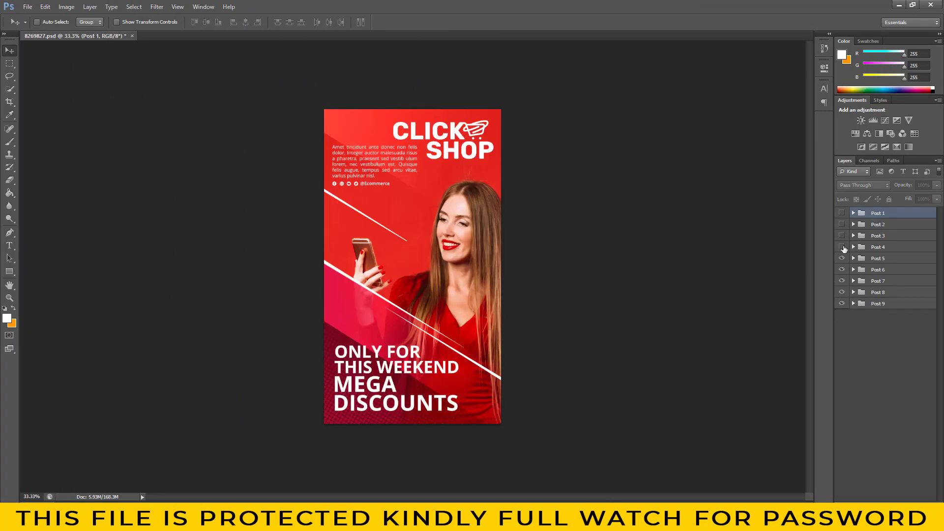
{"action": "left_click", "coordinate": [842, 270]}
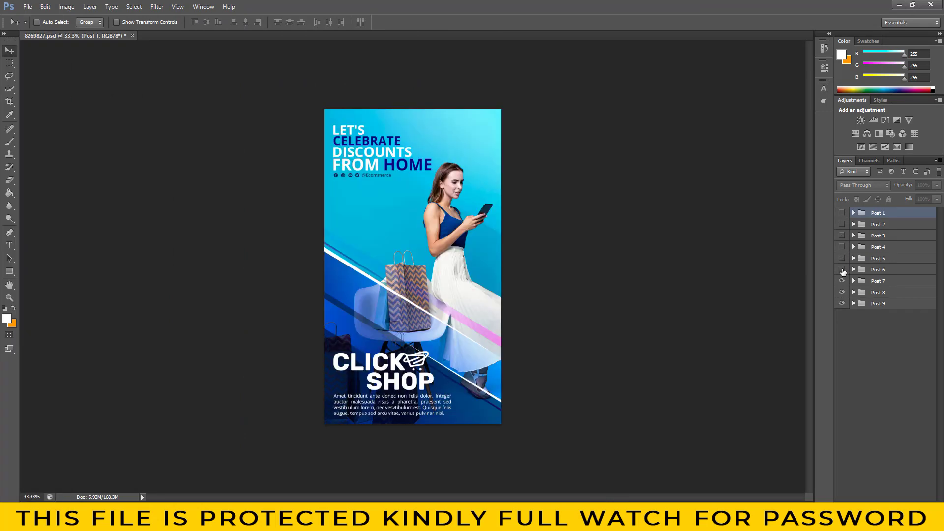
{"action": "left_click", "coordinate": [841, 293]}
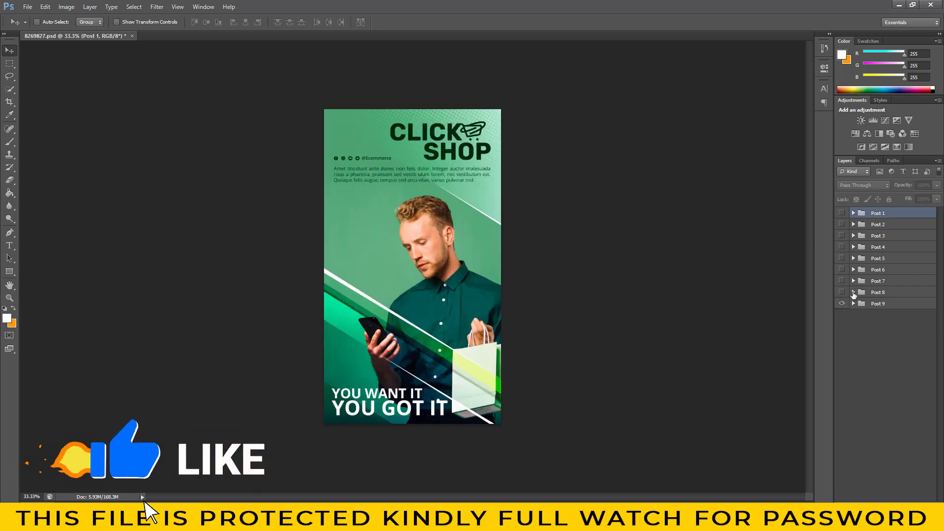
- Expand Post 9 and its Image group, then open the Place Your Image Here placeholder
{"action": "left_click", "coordinate": [854, 292]}
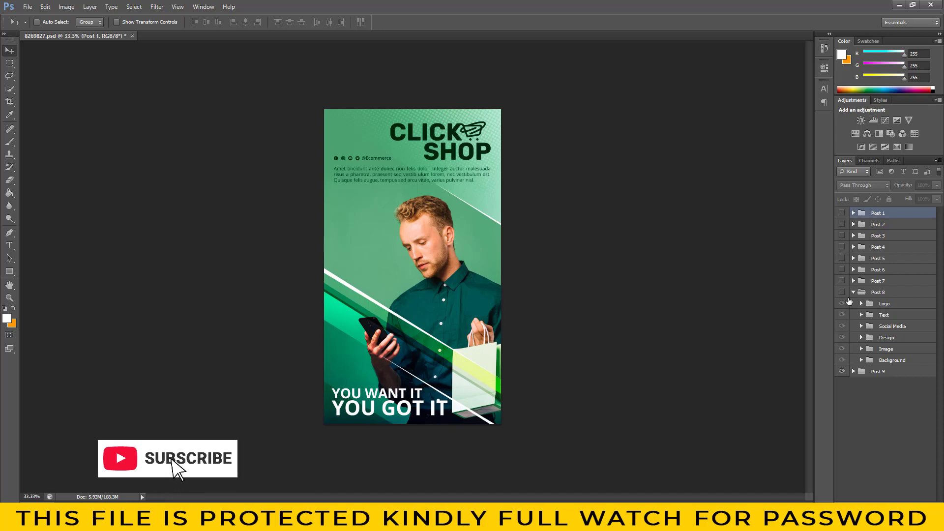
{"action": "left_click", "coordinate": [854, 292]}
{"action": "left_click", "coordinate": [854, 304]}
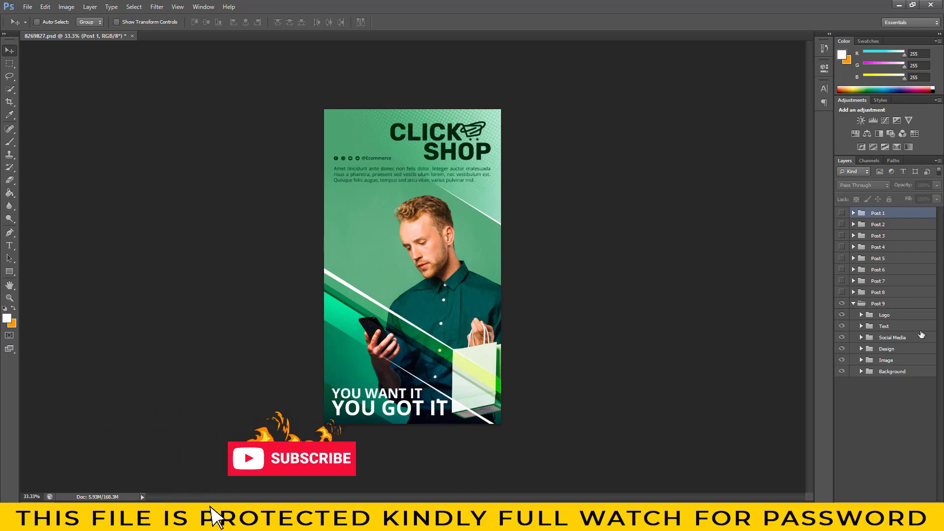
{"action": "left_click", "coordinate": [843, 360]}
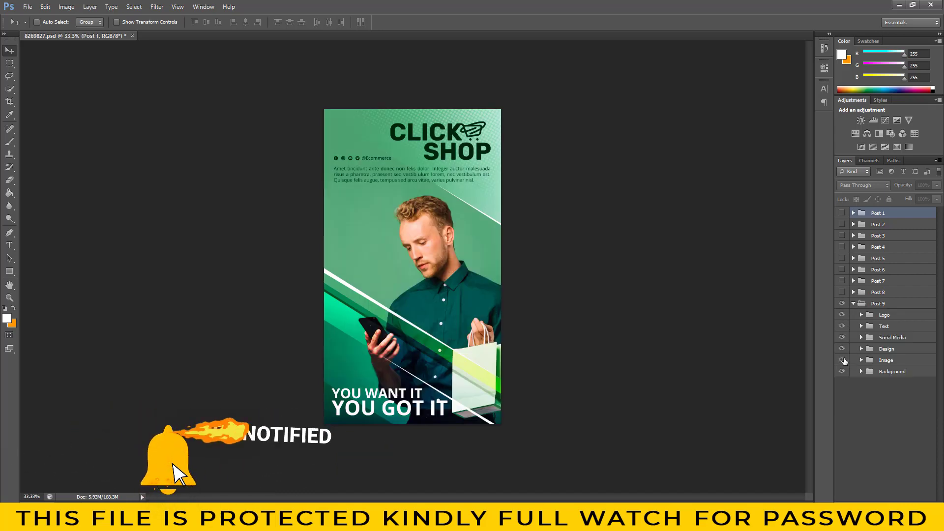
{"action": "left_click", "coordinate": [861, 360]}
{"action": "left_click", "coordinate": [895, 376]}
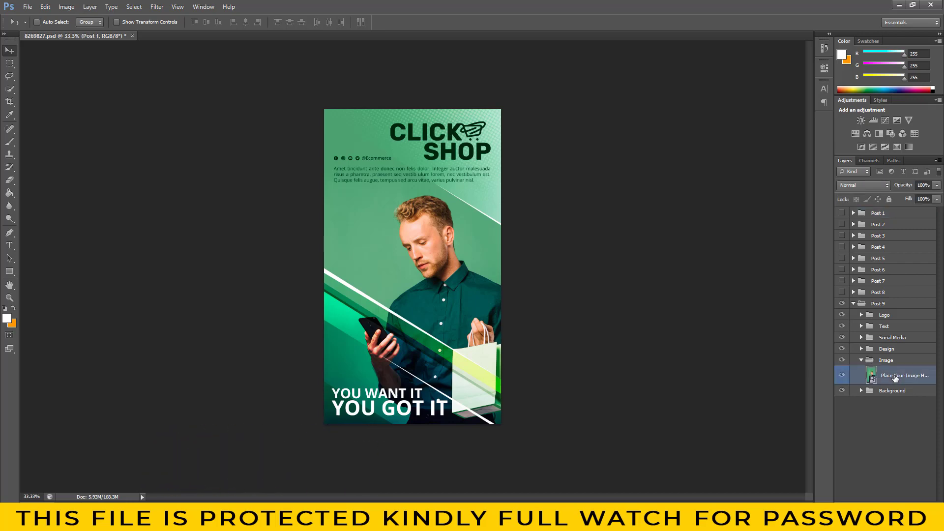
{"action": "double_click", "coordinate": [872, 376]}
- Open pngwing.com (15) and drag the shopping woman into the placeholder photo
{"action": "left_click", "coordinate": [821, 142]}
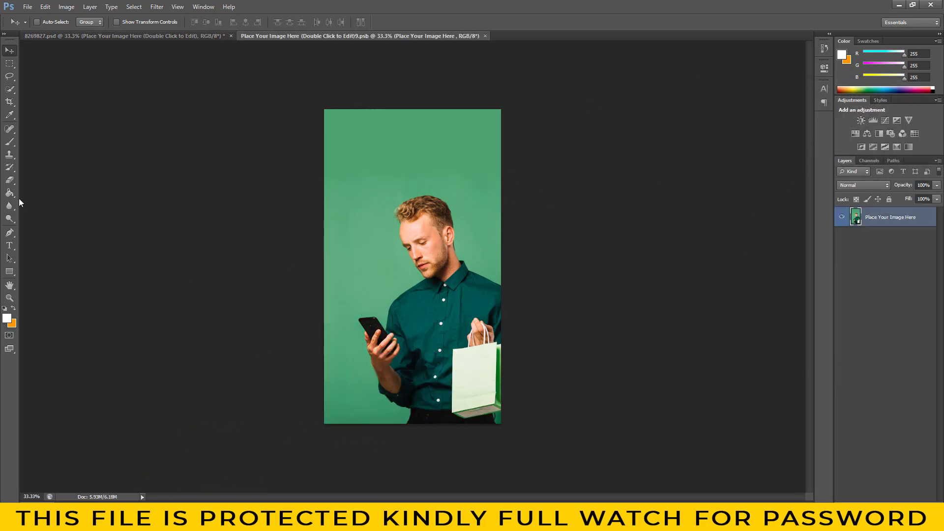
{"action": "left_click", "coordinate": [28, 7]}
{"action": "left_click", "coordinate": [37, 24]}
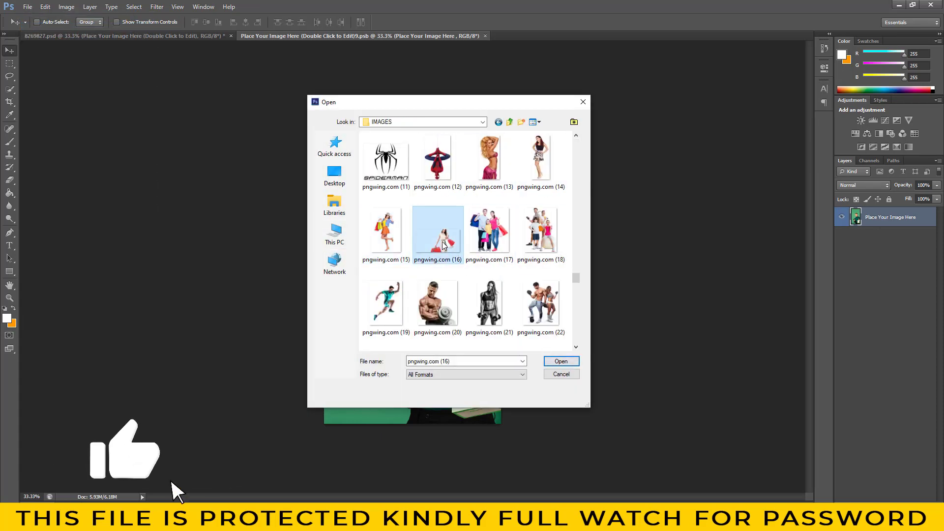
{"action": "left_click", "coordinate": [561, 361]}
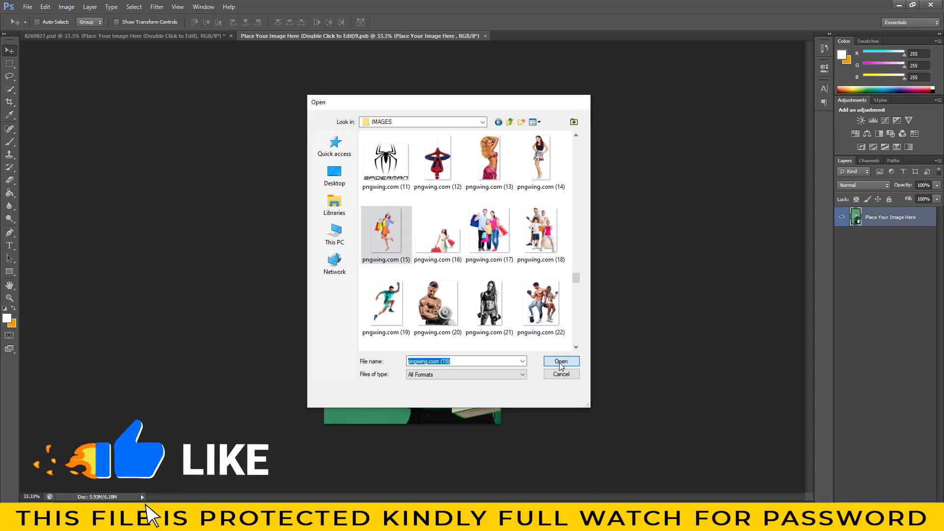
{"action": "mouse_move", "coordinate": [446, 168]}
{"action": "left_mouse_down"}
{"action": "mouse_move", "coordinate": [433, 256]}
{"action": "mouse_move", "coordinate": [428, 235]}
{"action": "left_mouse_up"}
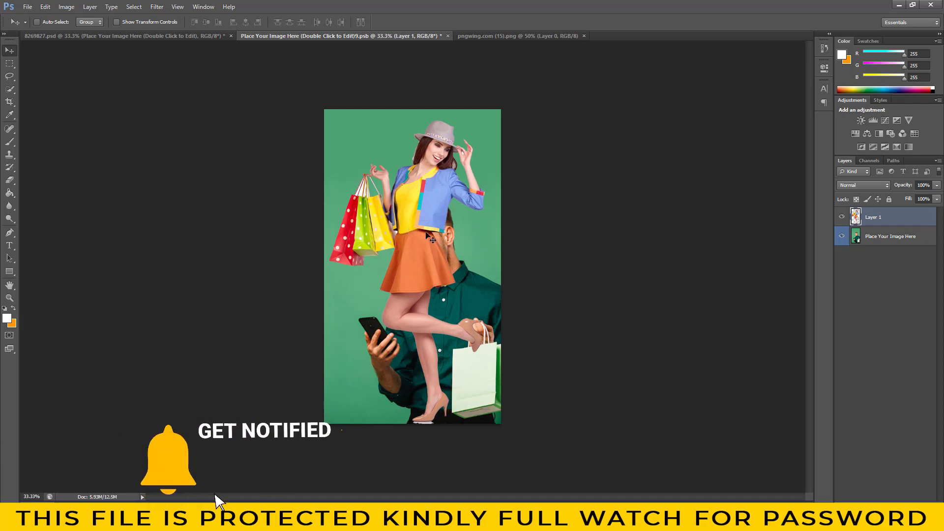
- Hide the old man photo, close both images, and save the placeholder back into the story
{"action": "left_click", "coordinate": [842, 237]}
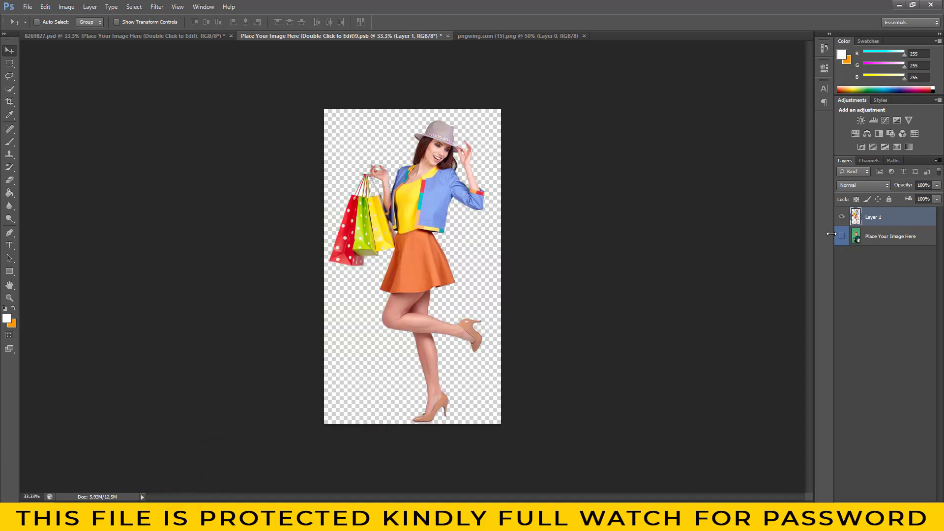
{"action": "left_click", "coordinate": [584, 36]}
{"action": "left_click", "coordinate": [449, 36]}
{"action": "left_click", "coordinate": [738, 123]}
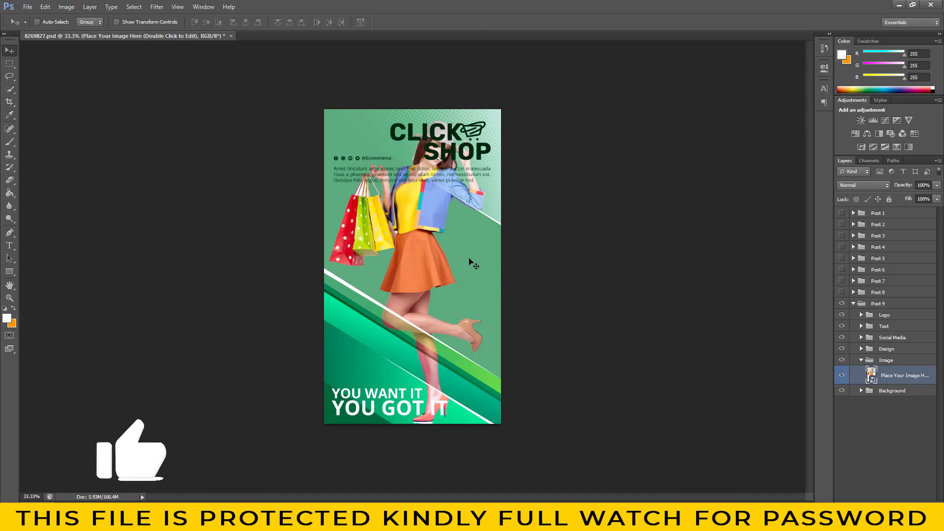
- Nudge the woman up slightly and set the Background group's fill colour to f0eef7
{"action": "left_click_drag", "start_coordinate": [429, 238], "coordinate": [429, 232]}
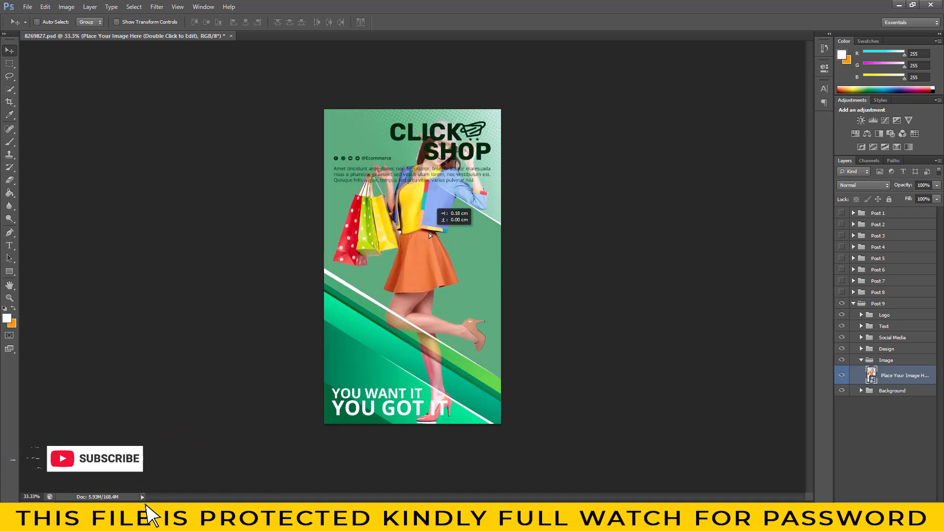
{"action": "left_click", "coordinate": [861, 391]}
{"action": "left_click", "coordinate": [901, 406], "text": "ctrl"}
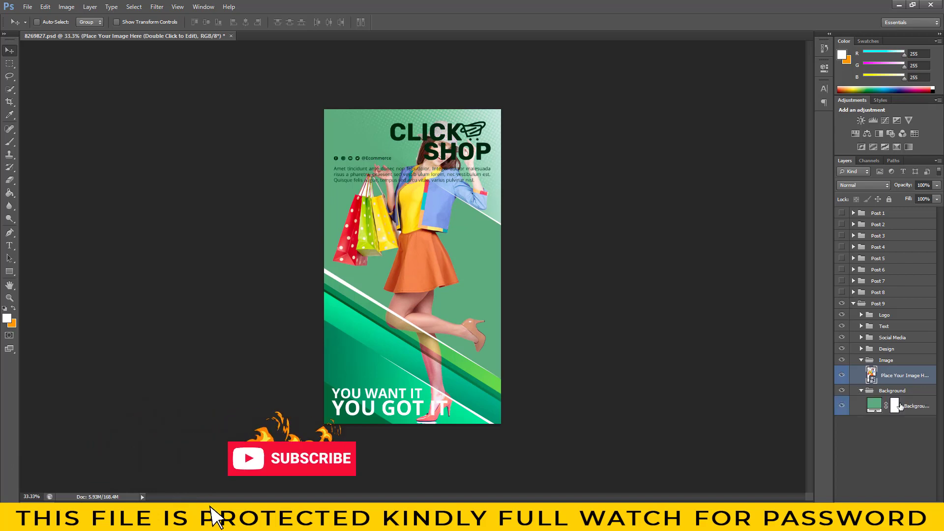
{"action": "double_click", "coordinate": [874, 404]}
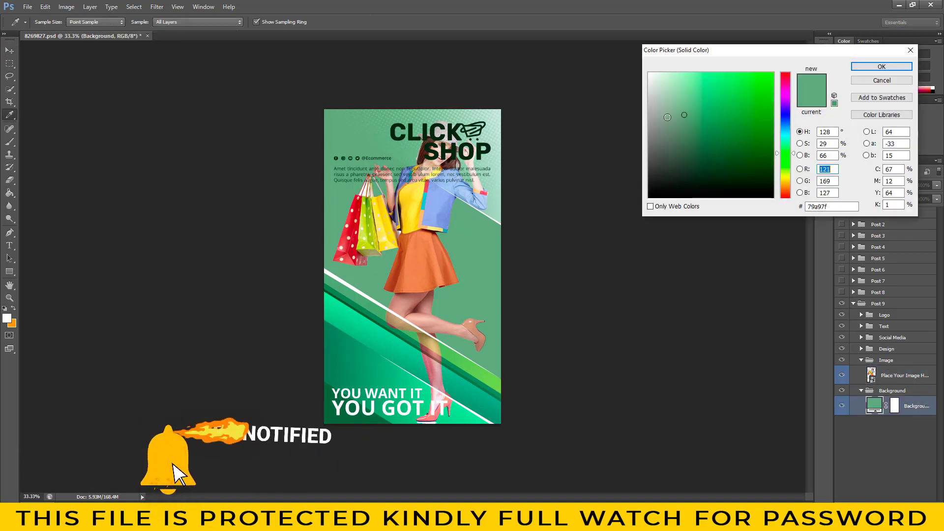
{"action": "left_click", "coordinate": [434, 420]}
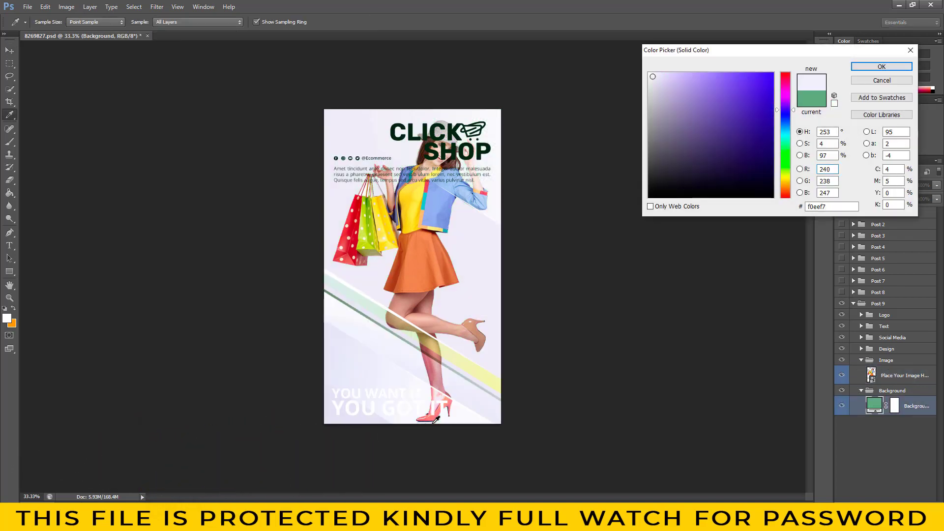
{"action": "left_click", "coordinate": [897, 66]}
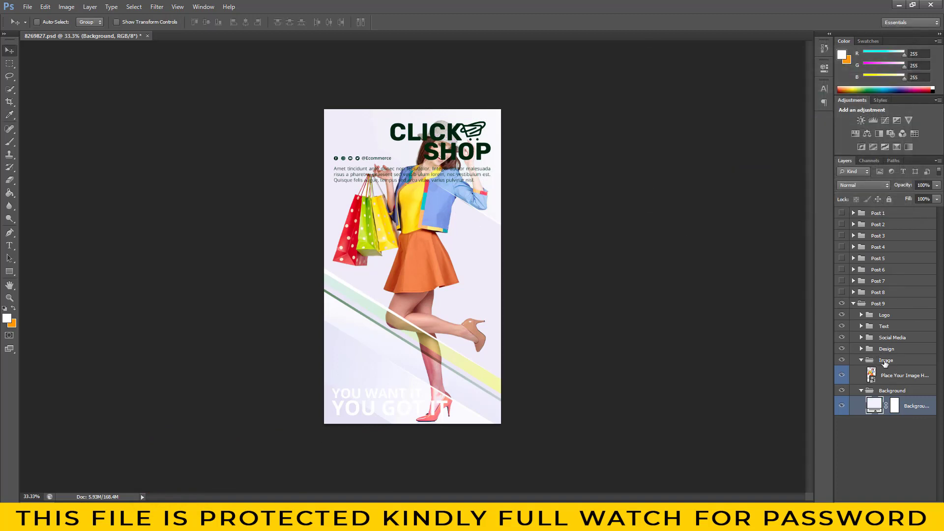
- Drag the CLICK SHOP title to the story's middle and move the info and body text near the bottom
{"action": "left_click", "coordinate": [842, 326]}
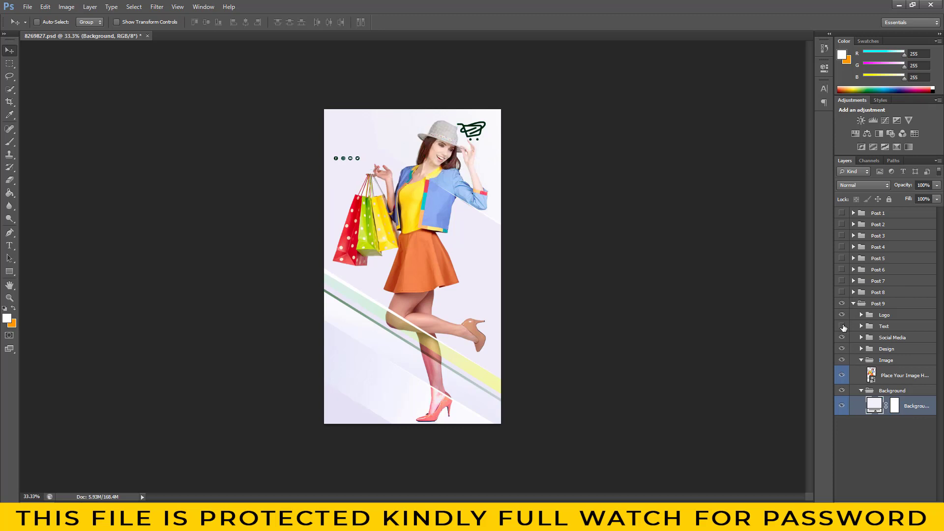
{"action": "left_click", "coordinate": [861, 326]}
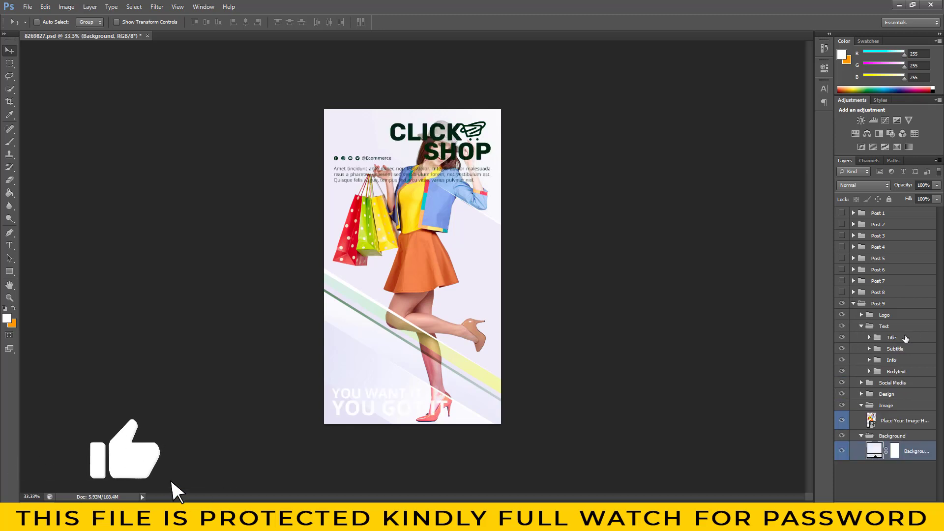
{"action": "left_click", "coordinate": [861, 337]}
{"action": "left_click", "coordinate": [842, 337]}
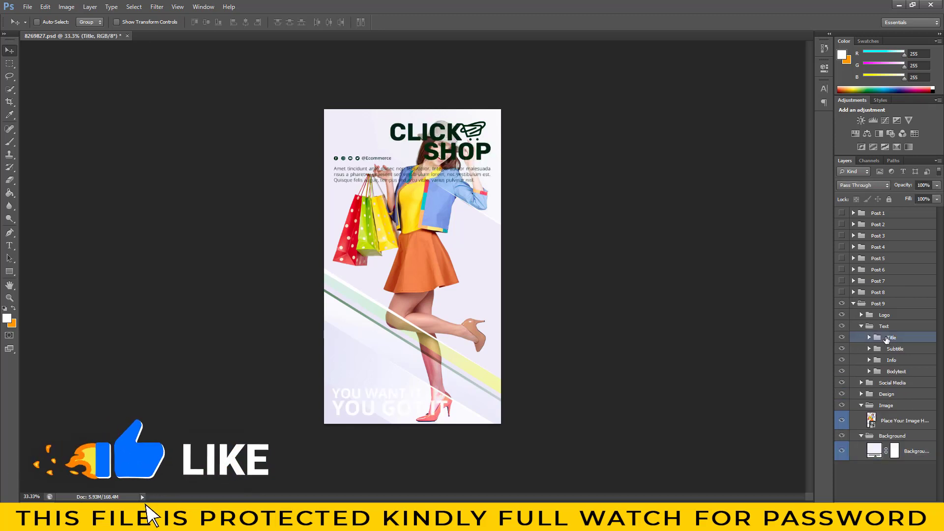
{"action": "left_click_drag", "start_coordinate": [475, 176], "coordinate": [492, 268]}
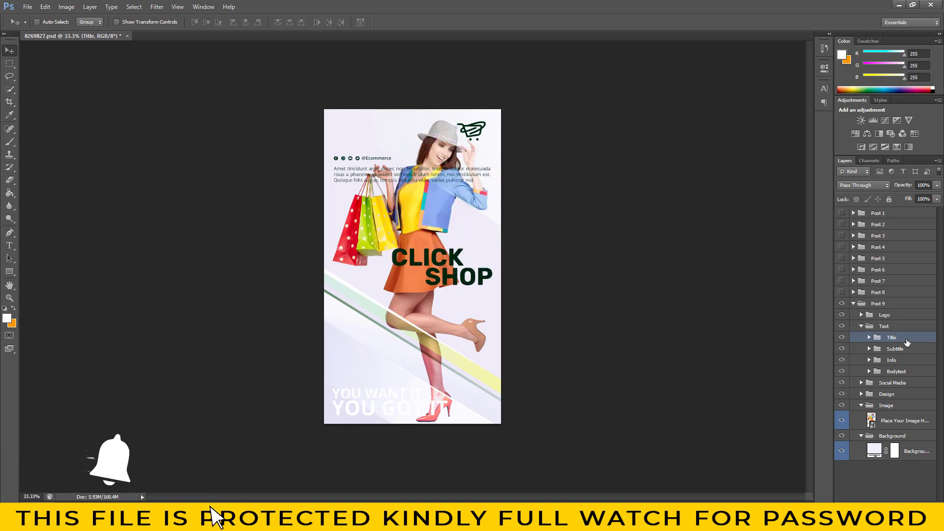
{"action": "left_click", "coordinate": [864, 349]}
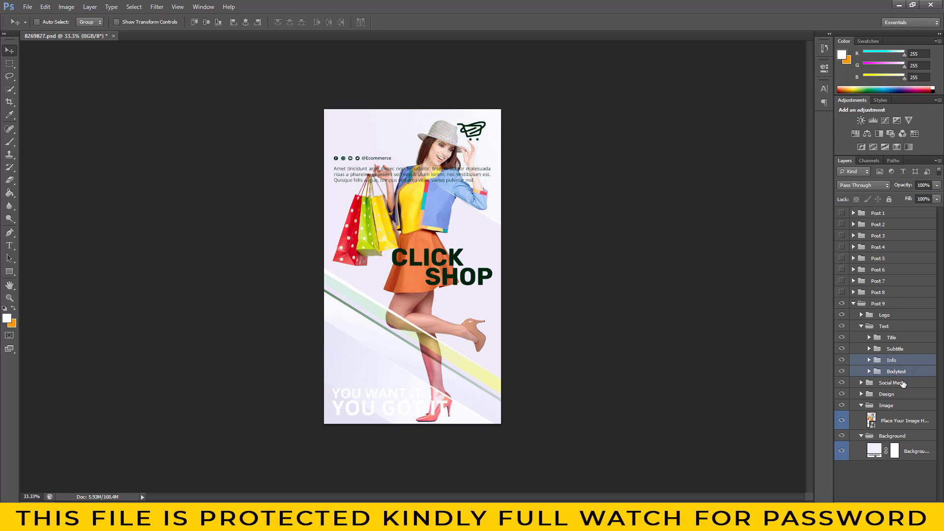
{"action": "left_click_drag", "start_coordinate": [416, 175], "coordinate": [419, 347]}
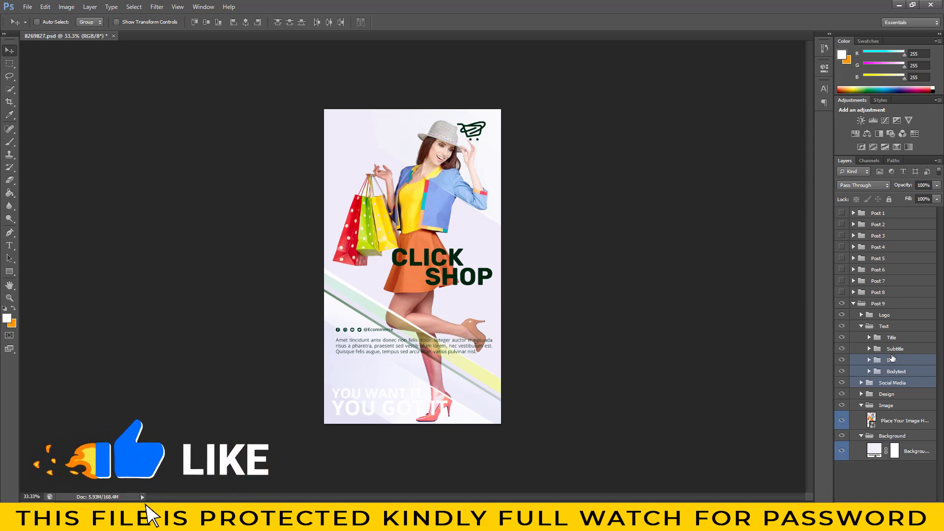
- Expand Subtitle and add a Color Overlay to the YOU WANT IT line
{"action": "left_click", "coordinate": [912, 348]}
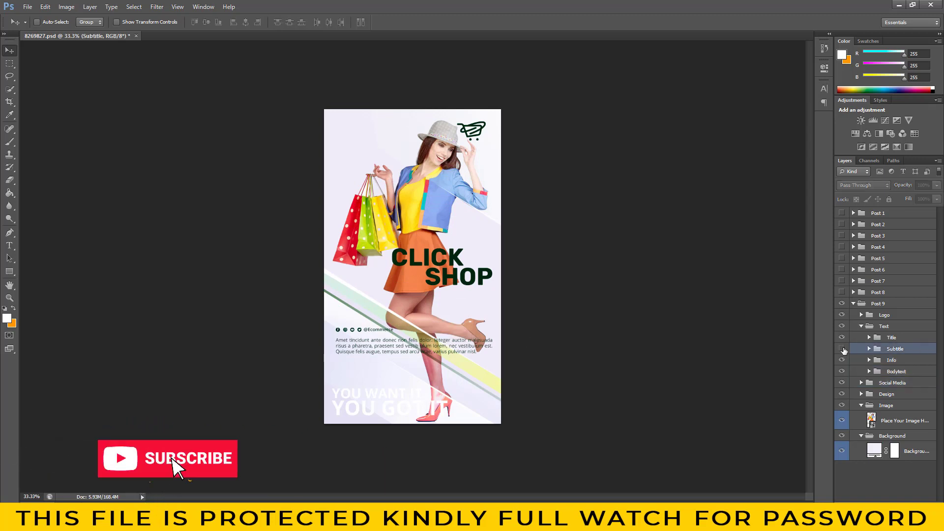
{"action": "left_click", "coordinate": [869, 349]}
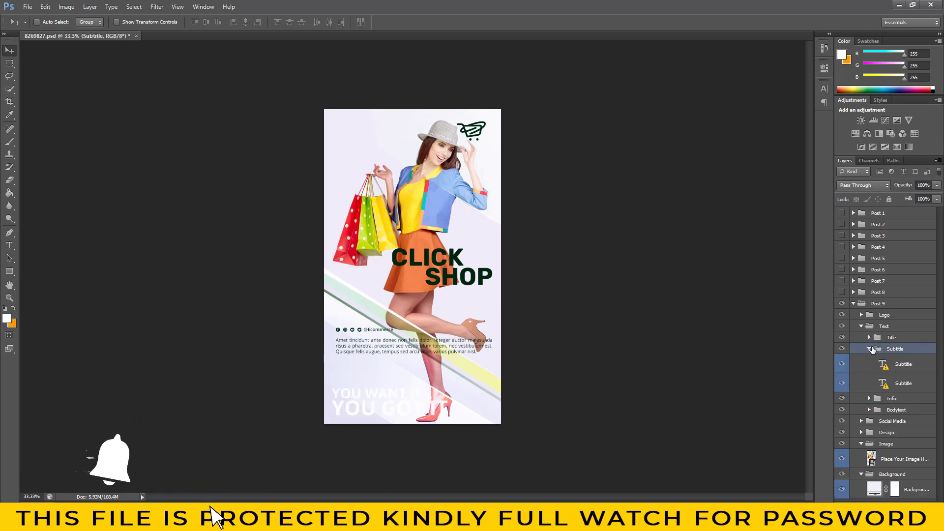
{"action": "left_click", "coordinate": [905, 364]}
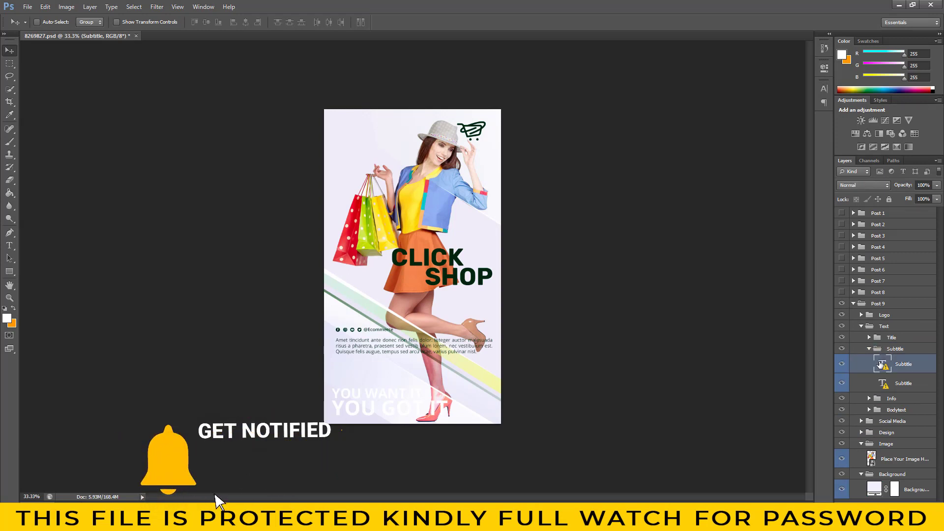
{"action": "double_click", "coordinate": [927, 368]}
{"action": "left_click", "coordinate": [591, 165]}
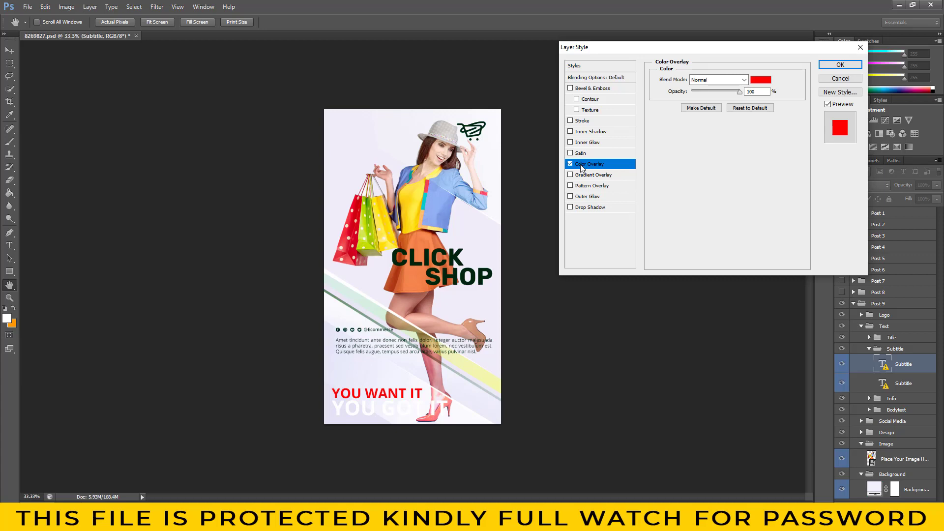
{"action": "left_click", "coordinate": [841, 65]}
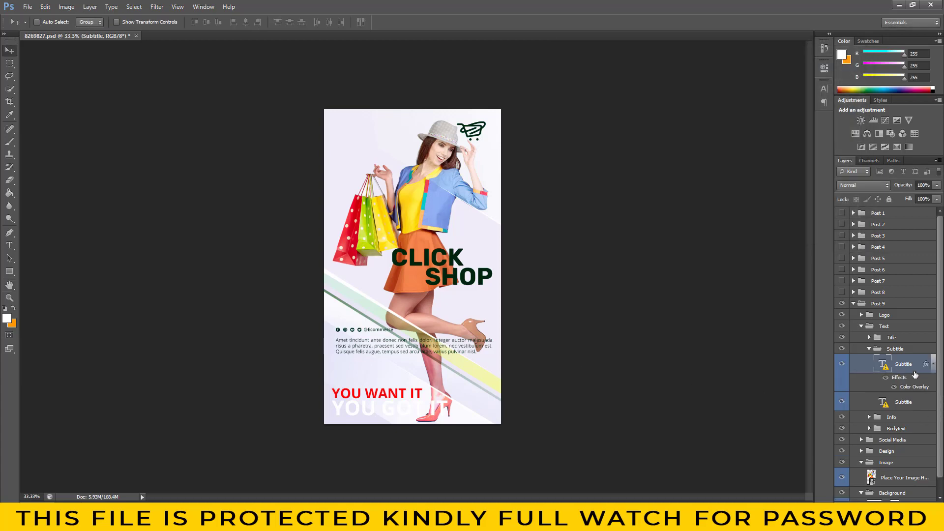
- Change the YOU WANT IT overlay colour to orange db8451, sampled from the image
{"action": "double_click", "coordinate": [928, 365]}
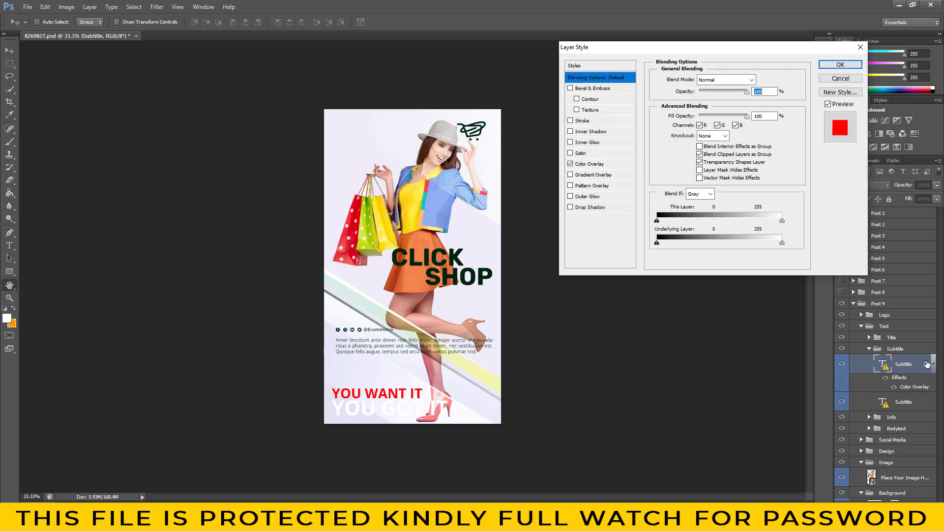
{"action": "left_click", "coordinate": [590, 164]}
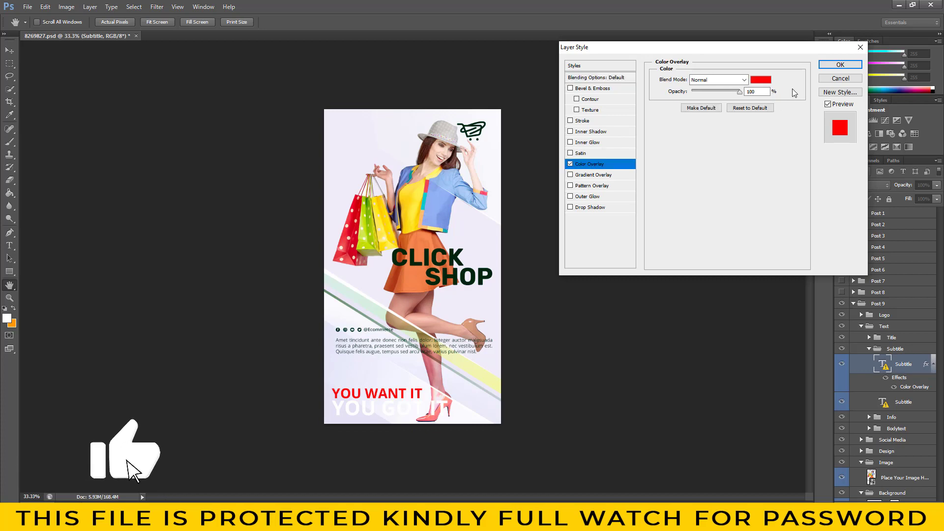
{"action": "left_click", "coordinate": [761, 79]}
{"action": "left_click", "coordinate": [446, 227]}
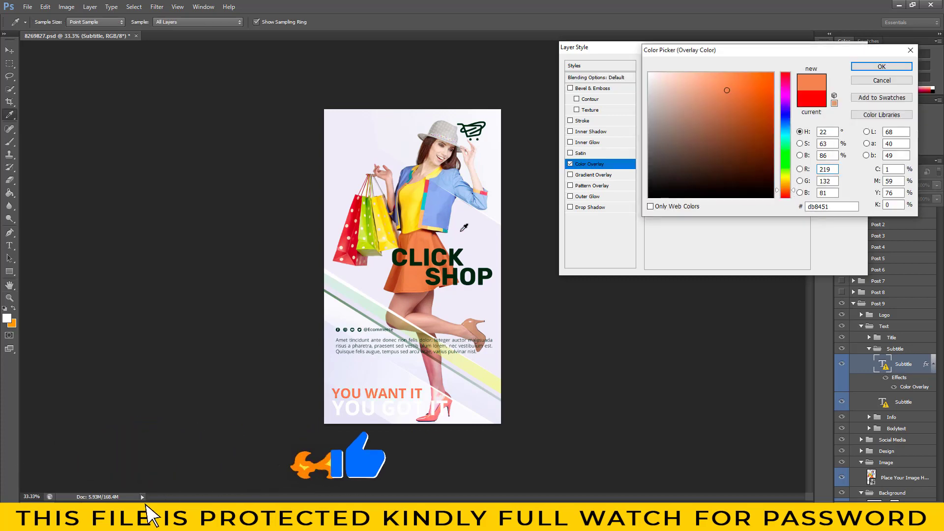
{"action": "left_click", "coordinate": [882, 67]}
{"action": "left_click", "coordinate": [840, 64]}
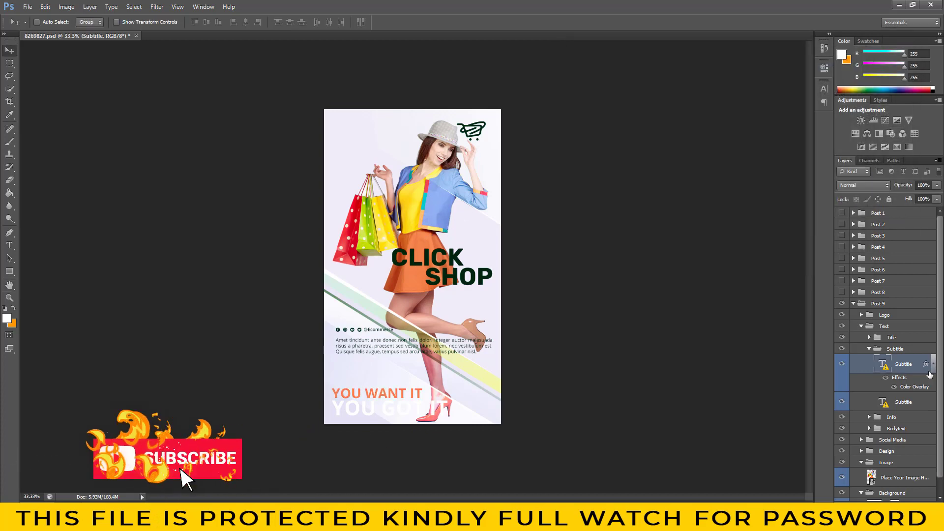
{"action": "left_click", "coordinate": [920, 402]}
- Give YOU GOT IT a Color Overlay of red cb2533, sampled from the shopping bag
{"action": "double_click", "coordinate": [921, 404]}
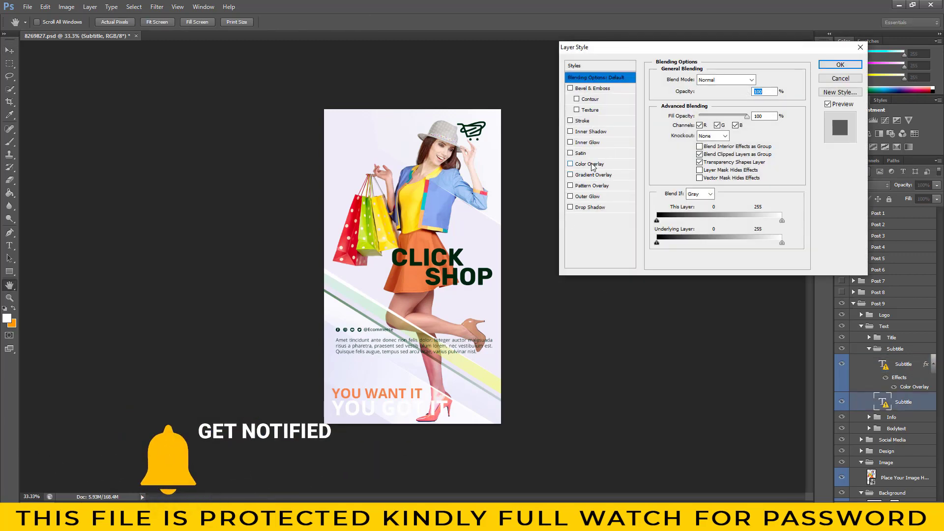
{"action": "left_click", "coordinate": [589, 164]}
{"action": "left_click", "coordinate": [770, 80]}
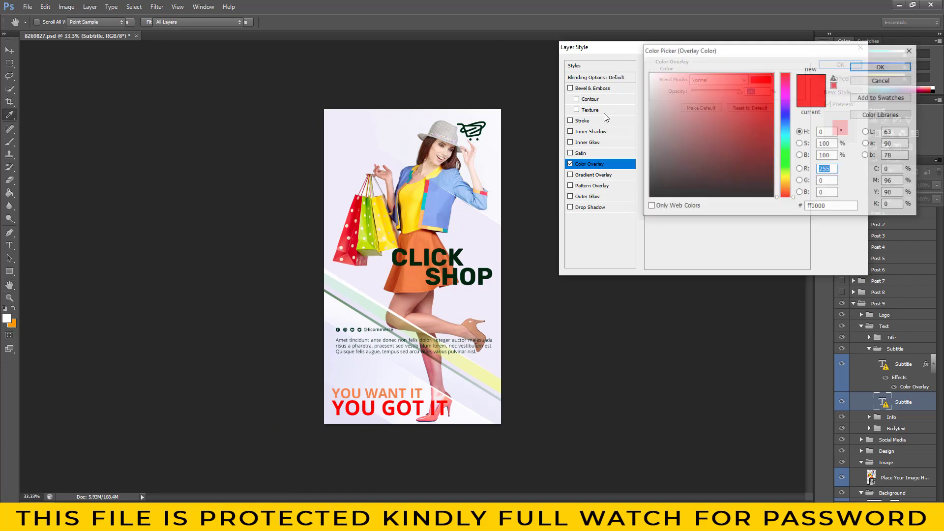
{"action": "left_click", "coordinate": [422, 239]}
{"action": "left_click", "coordinate": [412, 208]}
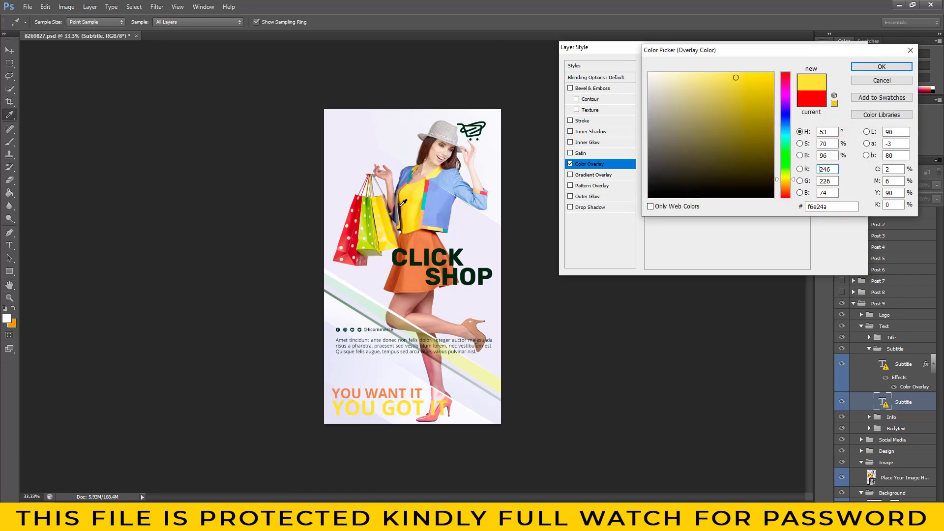
{"action": "left_click", "coordinate": [348, 230]}
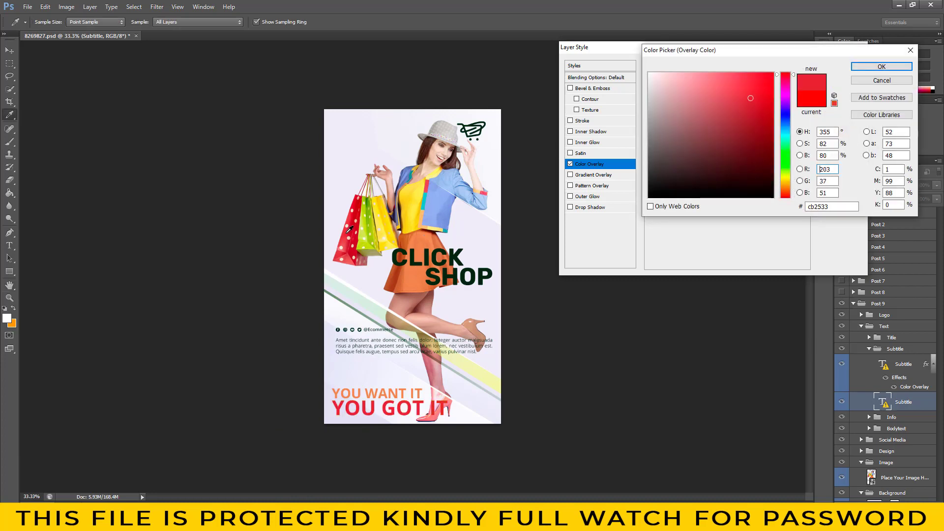
{"action": "left_click", "coordinate": [879, 67]}
{"action": "left_click", "coordinate": [854, 64]}
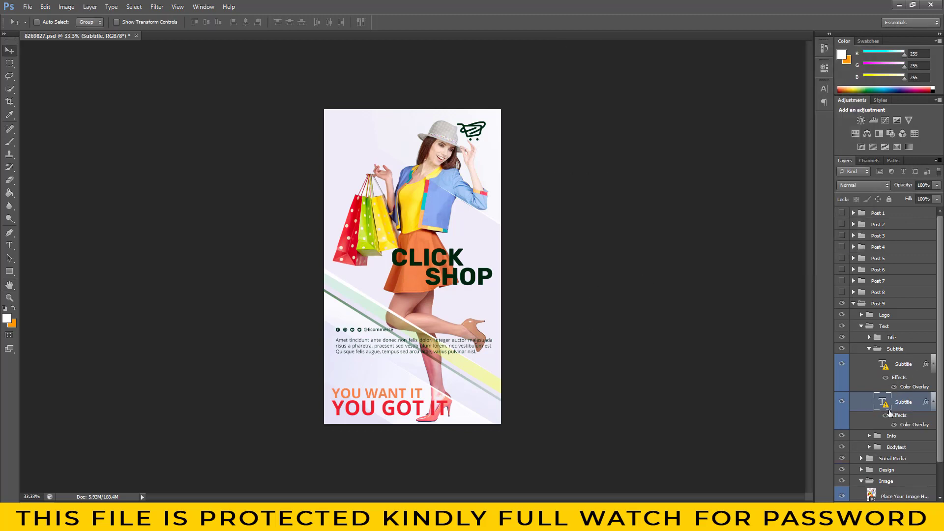
{"action": "scroll", "coordinate": [889, 413], "scroll_direction": "down", "scroll_amount": 3}
{"action": "scroll", "coordinate": [842, 352], "scroll_direction": "up", "scroll_amount": 2}
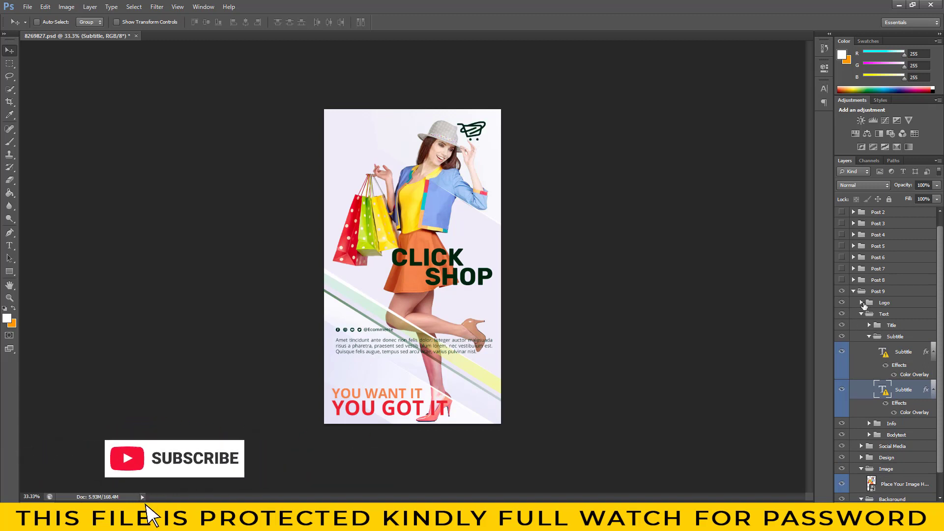
- Drag the cart logo from the top-right to the top-left corner and collapse the Logo group
{"action": "left_click", "coordinate": [863, 303]}
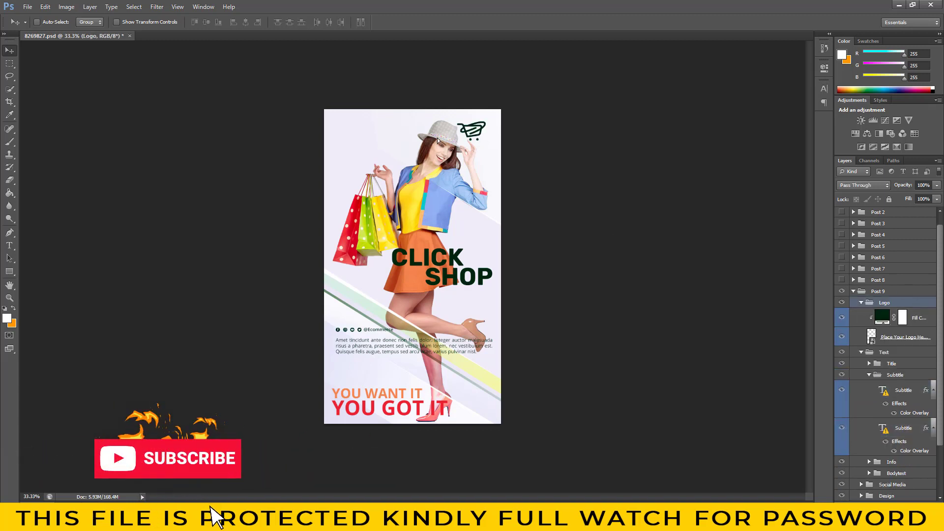
{"action": "left_click_drag", "start_coordinate": [438, 140], "coordinate": [316, 142]}
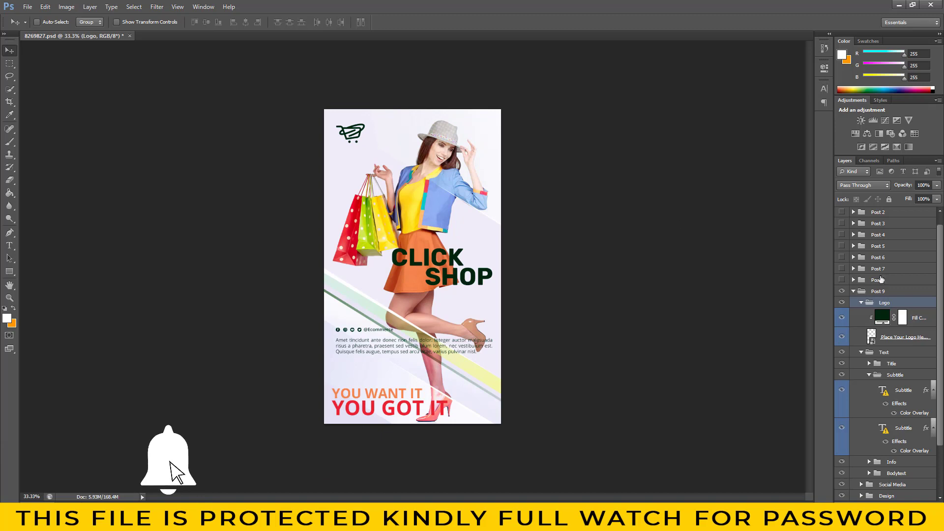
{"action": "left_click", "coordinate": [861, 303]}
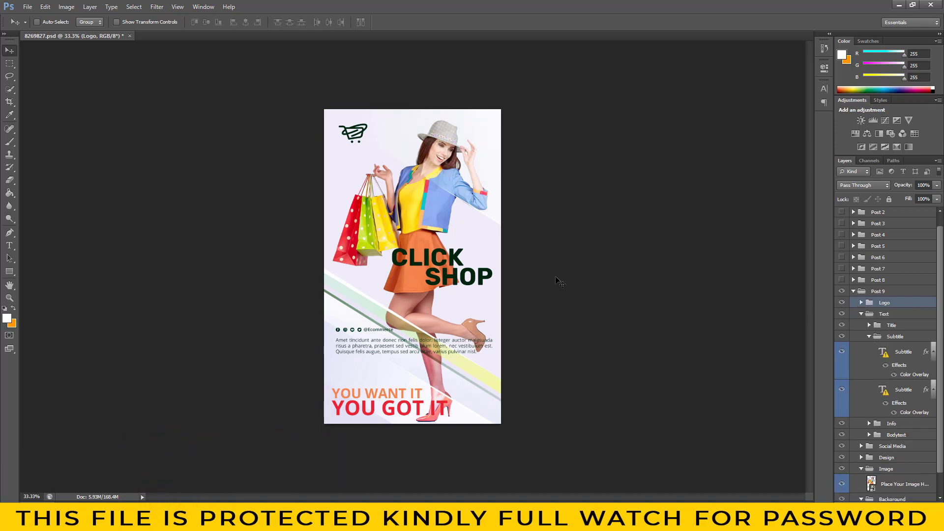
{"action": "left_click", "coordinate": [427, 258], "text": "ctrl"}
- Collapse Post 9, show Post 8, and open its Place Your Image Here smart object
{"action": "left_click", "coordinate": [853, 280]}
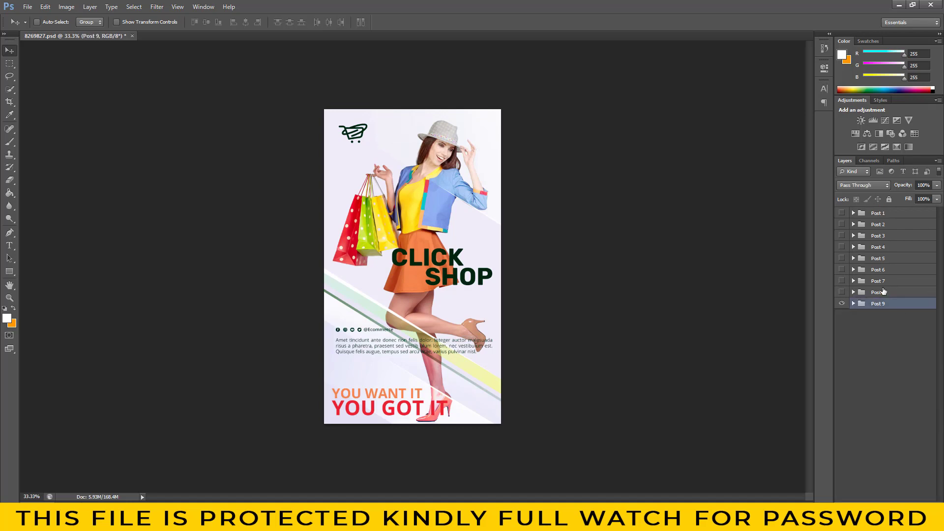
{"action": "left_click", "coordinate": [842, 292]}
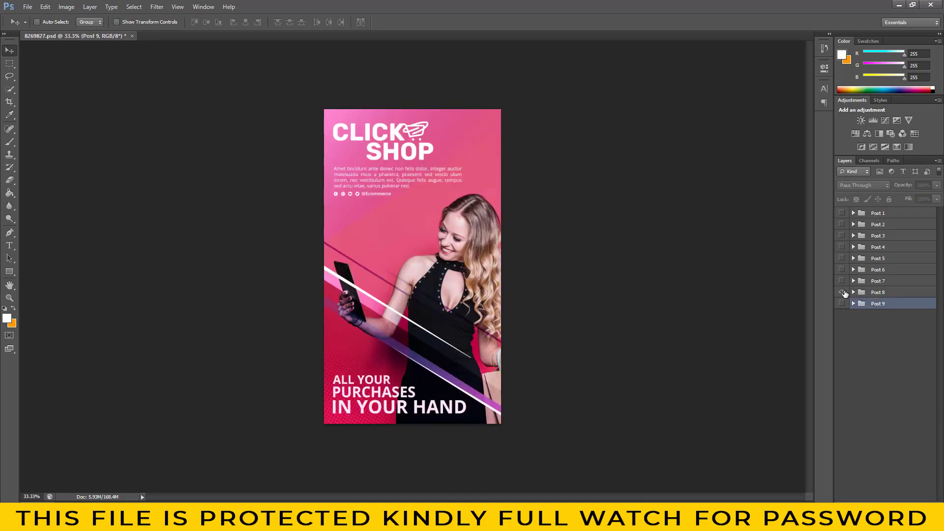
{"action": "left_click", "coordinate": [854, 292]}
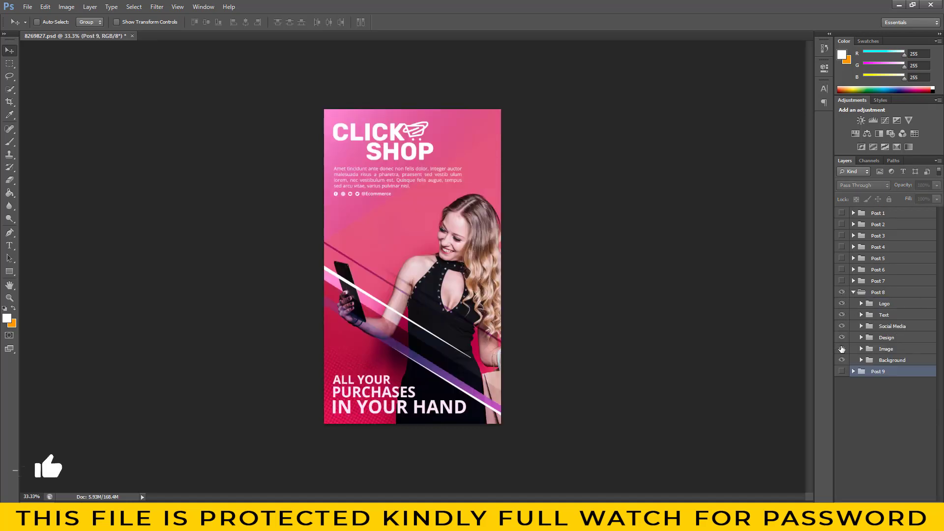
{"action": "left_click", "coordinate": [861, 349]}
{"action": "left_click", "coordinate": [872, 365]}
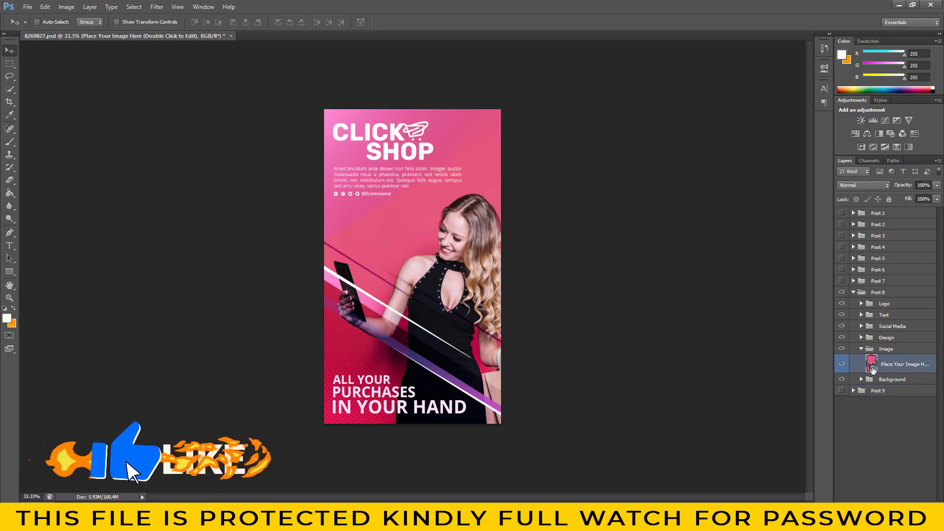
{"action": "double_click", "coordinate": [871, 368]}
{"action": "key", "text": "Return"}
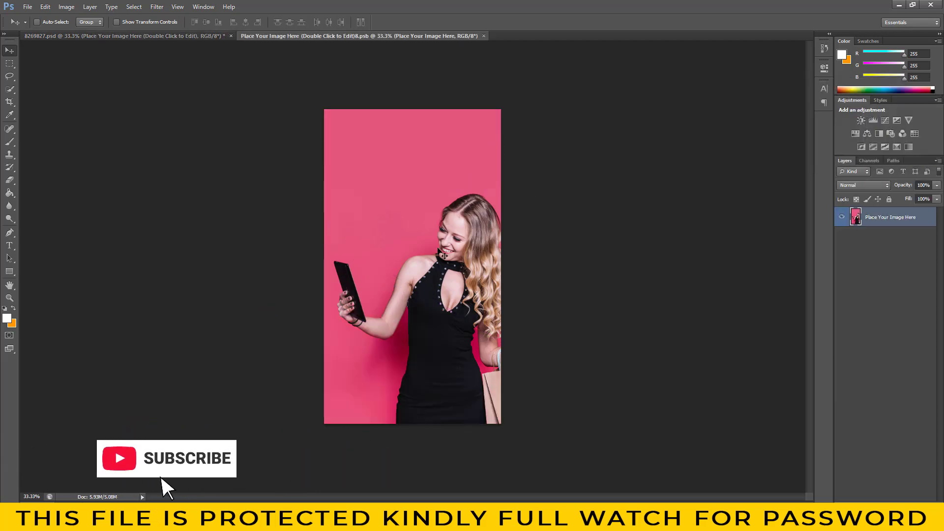
- Open 14.png from the IMAGES folder and place the blonde model into the placeholder
{"action": "left_click", "coordinate": [28, 7]}
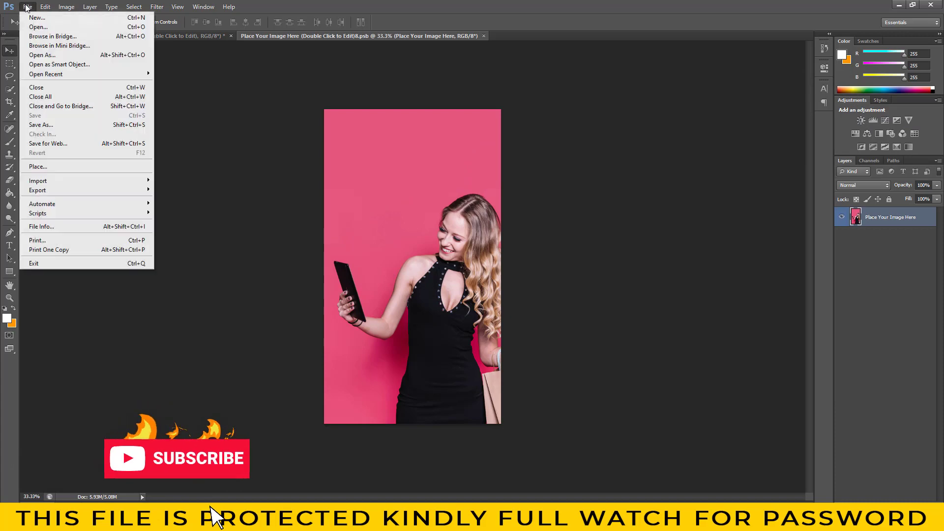
{"action": "left_click", "coordinate": [34, 27]}
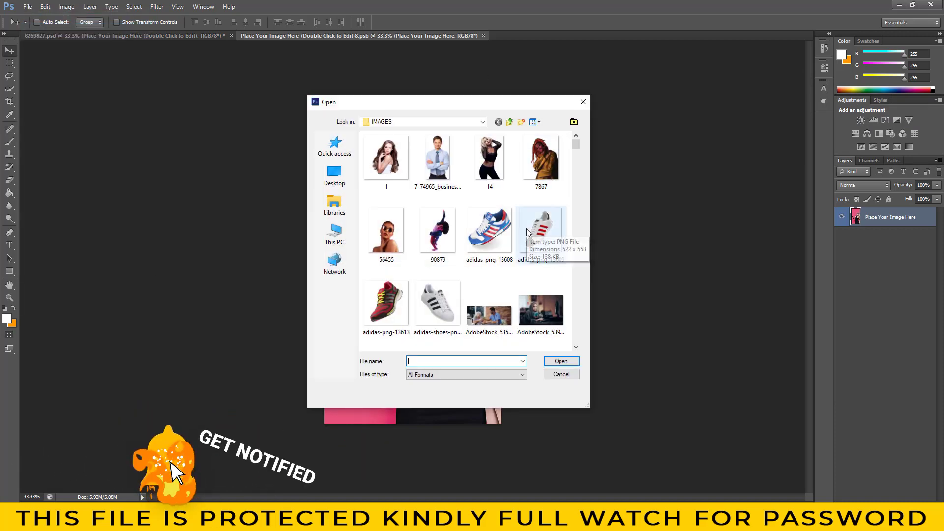
{"action": "left_click", "coordinate": [491, 159]}
{"action": "key", "text": "Return"}
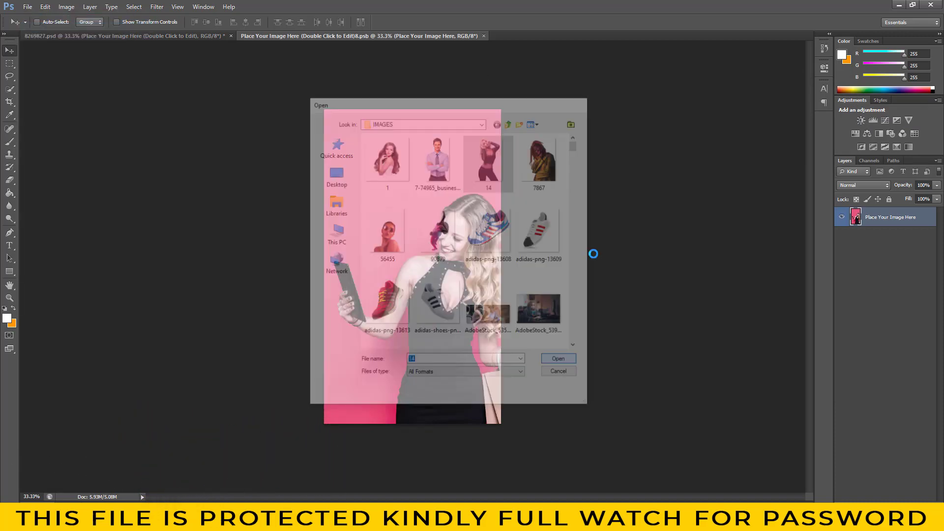
{"action": "left_click_drag", "start_coordinate": [403, 164], "coordinate": [437, 311]}
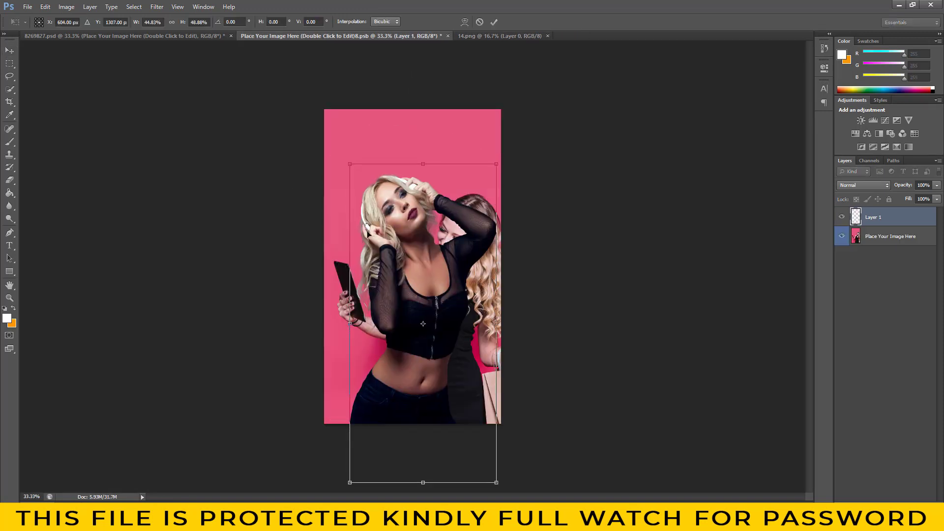
{"action": "left_click", "coordinate": [10, 51]}
{"action": "key", "text": "Return"}
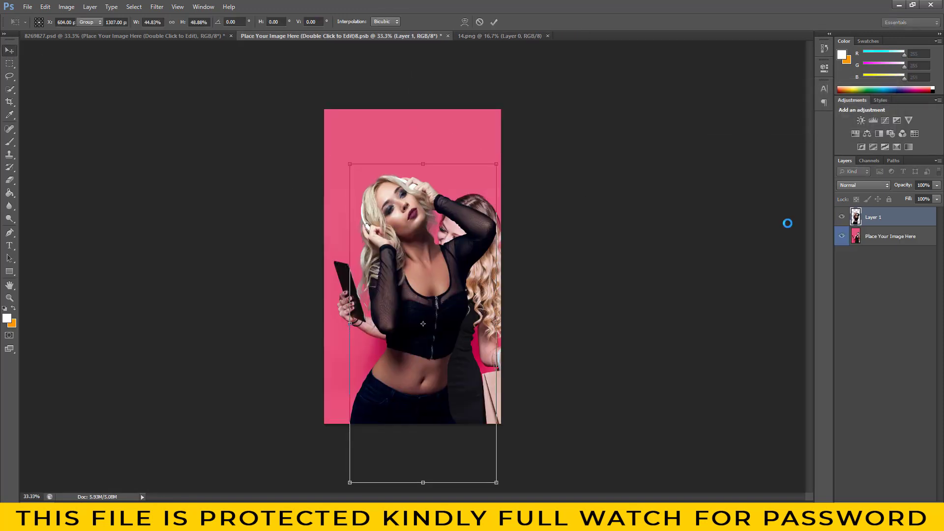
- Add a new empty layer above the original placeholder photo
{"action": "left_click", "coordinate": [923, 234]}
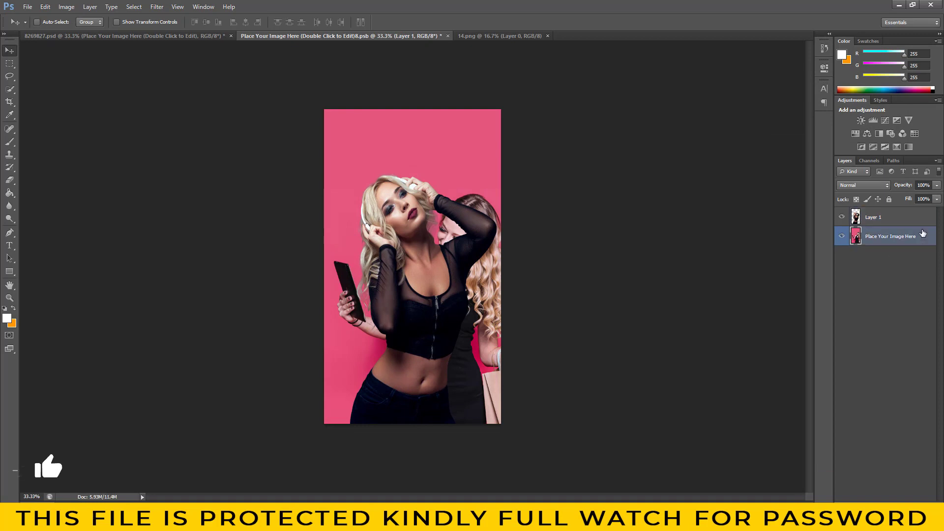
{"action": "key", "text": "ctrl+shift+alt+n"}
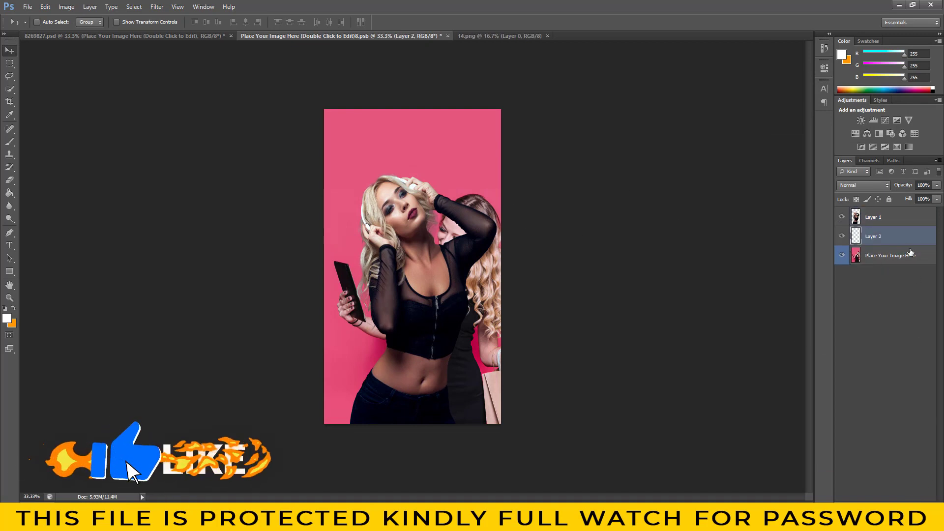
{"action": "left_click", "coordinate": [843, 254]}
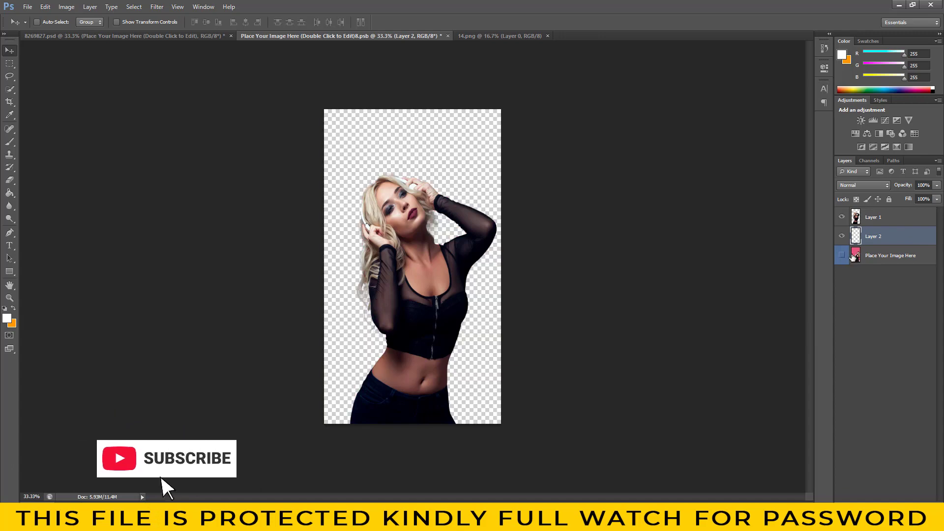
{"action": "left_click", "coordinate": [842, 255]}
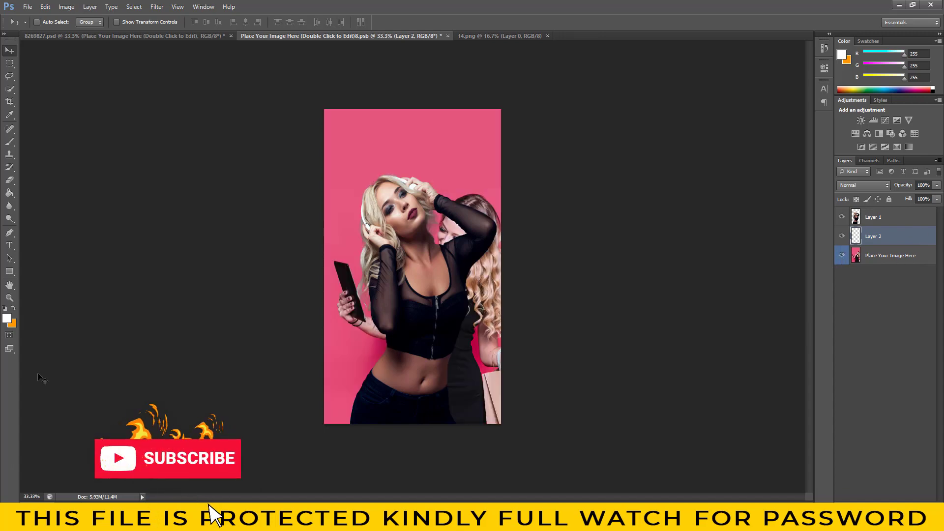
- Sample the background pink (c8587c) as the foreground colour and hide the original photo
{"action": "left_click", "coordinate": [7, 318]}
{"action": "left_click", "coordinate": [463, 124]}
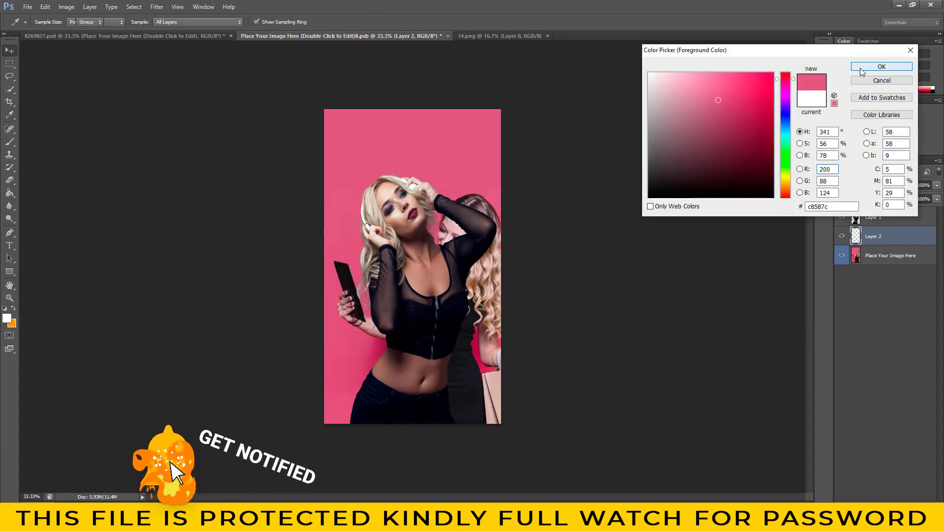
{"action": "left_click", "coordinate": [881, 66]}
{"action": "left_click", "coordinate": [842, 255]}
- Paint pink over the transparent areas with a 401 px soft brush
{"action": "key", "text": "v"}
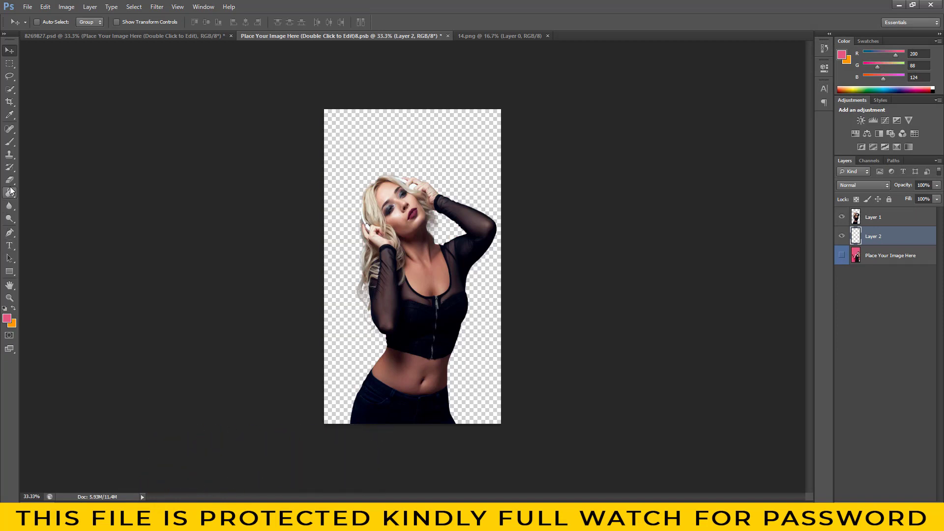
{"action": "right_click", "coordinate": [383, 124]}
{"action": "left_click_drag", "start_coordinate": [486, 144], "coordinate": [473, 143]}
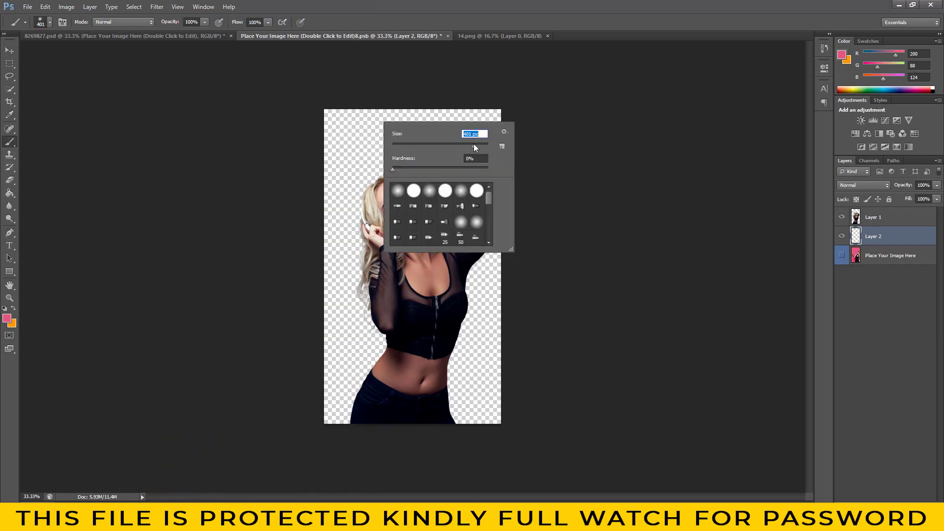
{"action": "key", "text": "Return"}
{"action": "mouse_move", "coordinate": [334, 128]}
{"action": "left_mouse_down"}
{"action": "mouse_move", "coordinate": [466, 37]}
{"action": "mouse_move", "coordinate": [441, 202]}
{"action": "mouse_move", "coordinate": [358, 166]}
{"action": "left_mouse_up"}
{"action": "right_click", "coordinate": [359, 165]}
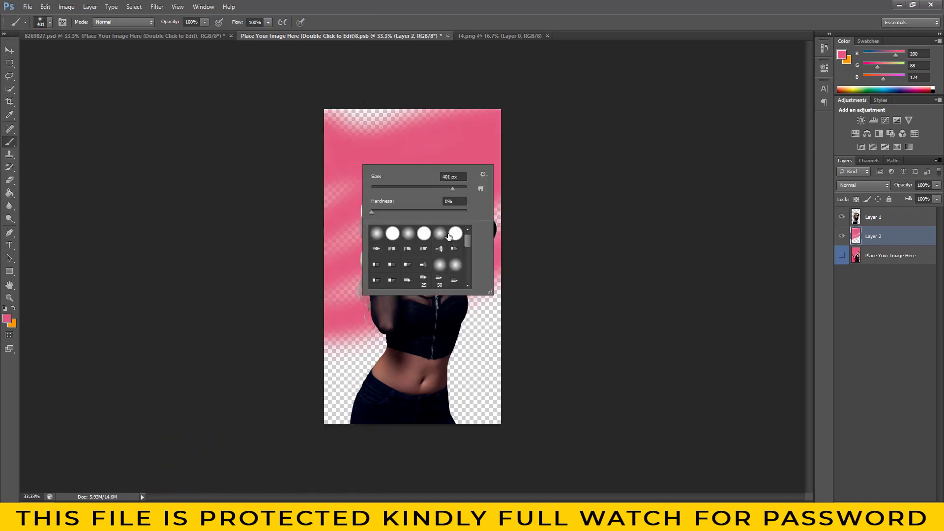
{"action": "mouse_move", "coordinate": [315, 104]}
{"action": "left_mouse_down"}
{"action": "mouse_move", "coordinate": [344, 197]}
{"action": "mouse_move", "coordinate": [467, 167]}
{"action": "mouse_move", "coordinate": [389, 388]}
{"action": "left_mouse_up"}
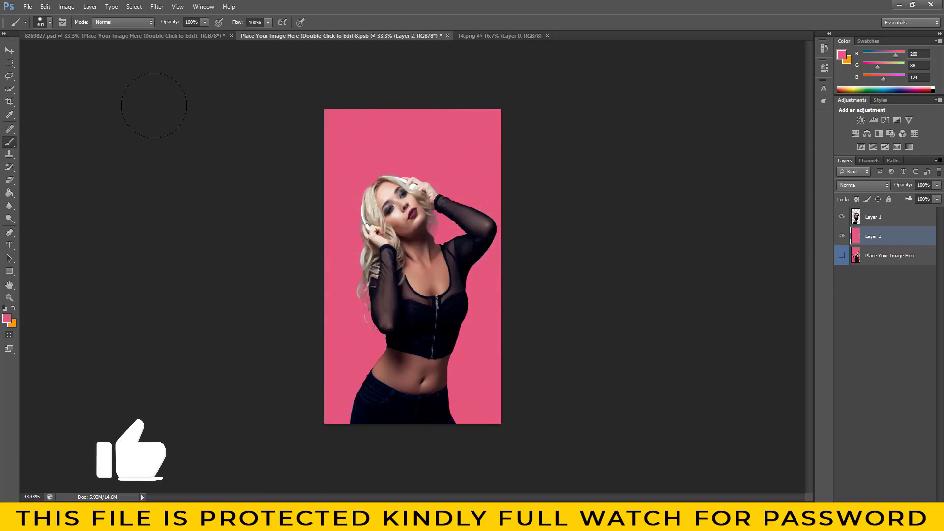
- Close 14.png and save the placeholder smart object back into the poster
{"action": "left_click", "coordinate": [547, 36]}
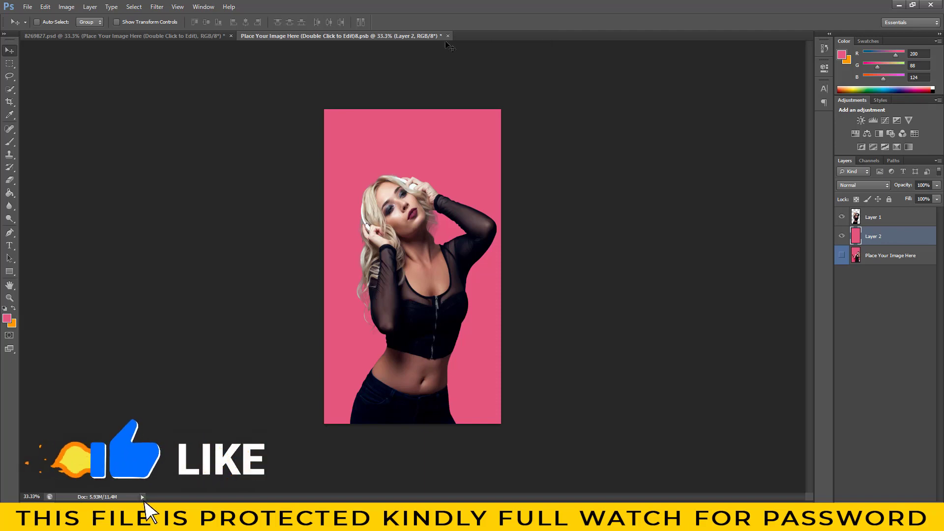
{"action": "key", "text": "ctrl+w"}
{"action": "left_click", "coordinate": [740, 122]}
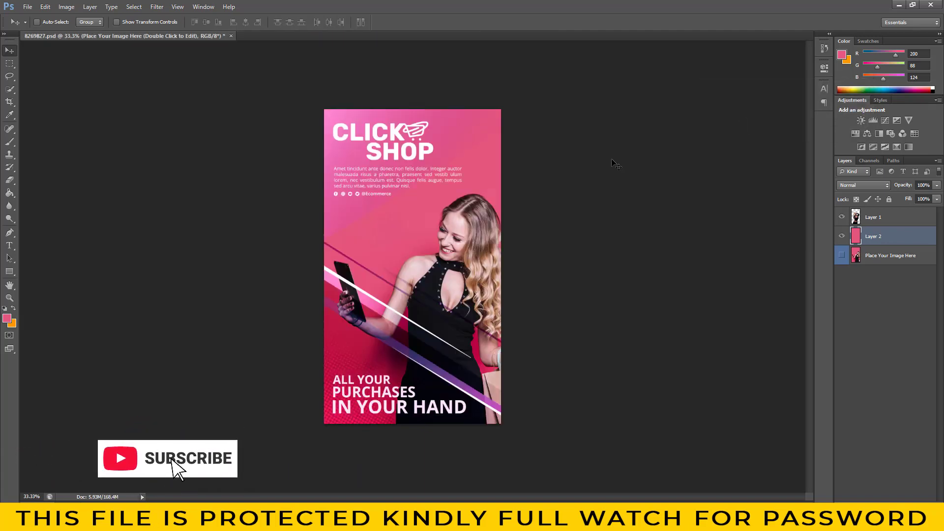
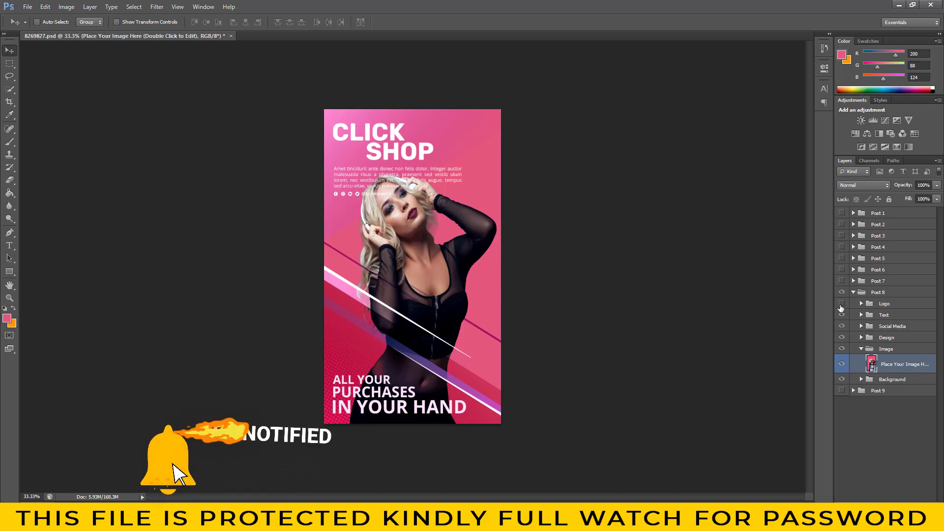
- Expand Post 8's Text group and nudge the CLICK SHOP title slightly right and up
{"action": "left_click", "coordinate": [842, 315]}
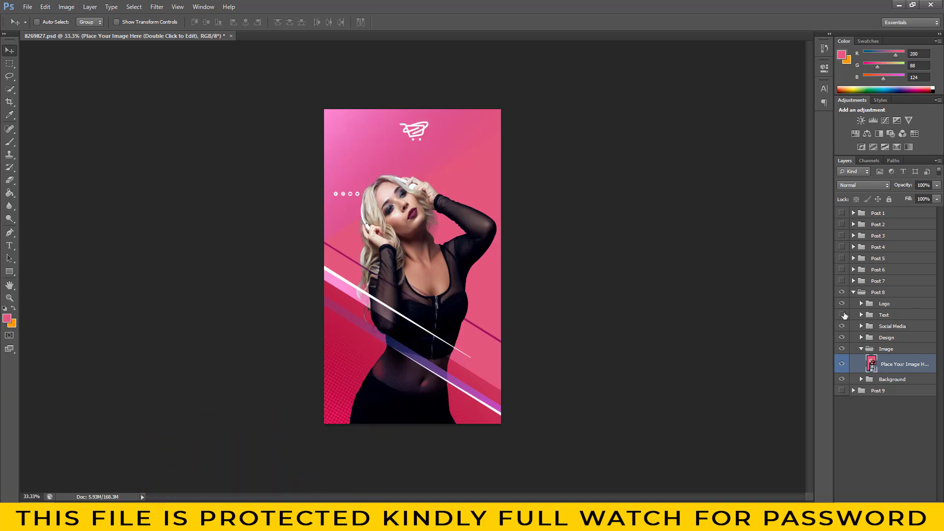
{"action": "left_click", "coordinate": [862, 315]}
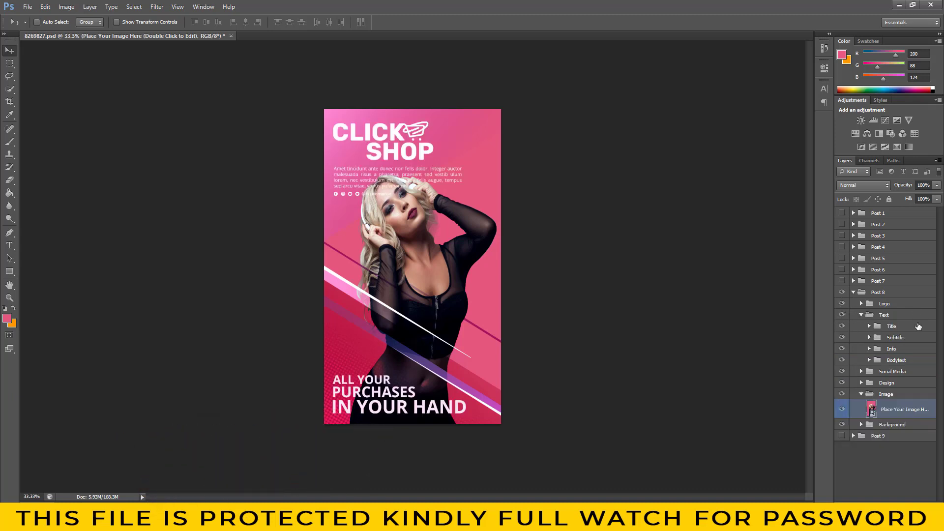
{"action": "left_click_drag", "start_coordinate": [412, 146], "coordinate": [420, 143]}
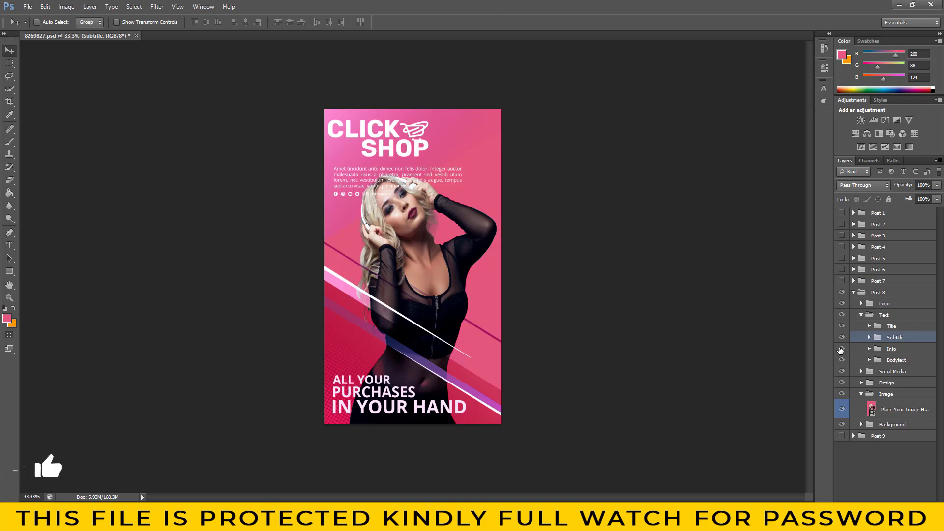
- Move the Info, Bodytext and Social Media groups down, just above the ALL YOUR PURCHASES headline
{"action": "left_click", "coordinate": [900, 349]}
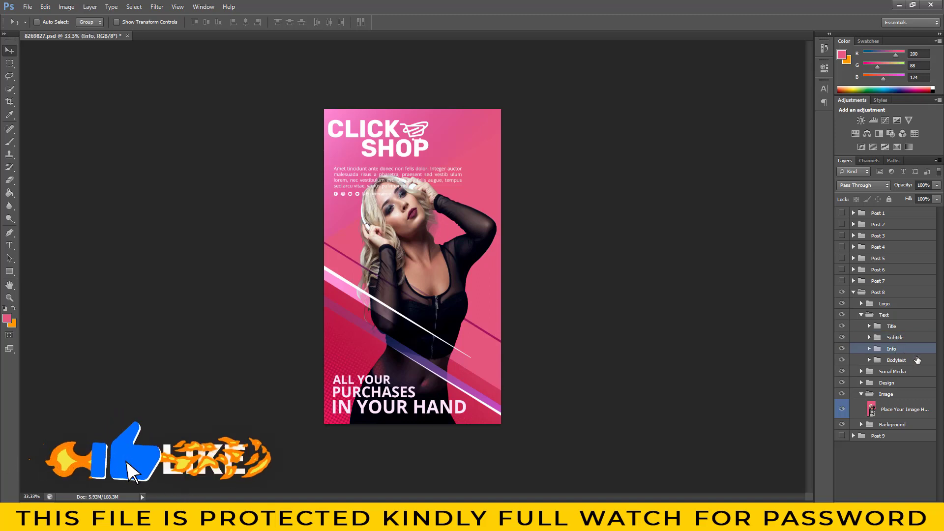
{"action": "left_click", "coordinate": [892, 371], "text": "shift"}
{"action": "left_click_drag", "start_coordinate": [429, 169], "coordinate": [440, 316]}
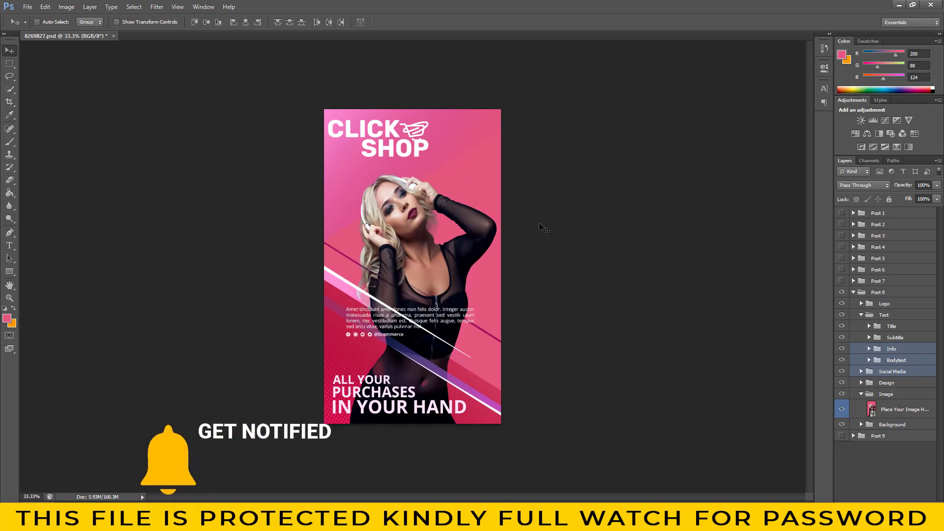
- Slightly reposition the Title group, then hide Post 8 so Post 7 shows
{"action": "left_click", "coordinate": [908, 328]}
{"action": "mouse_move", "coordinate": [395, 166]}
{"action": "left_mouse_down"}
{"action": "mouse_move", "coordinate": [459, 285]}
{"action": "mouse_move", "coordinate": [387, 155]}
{"action": "left_mouse_up"}
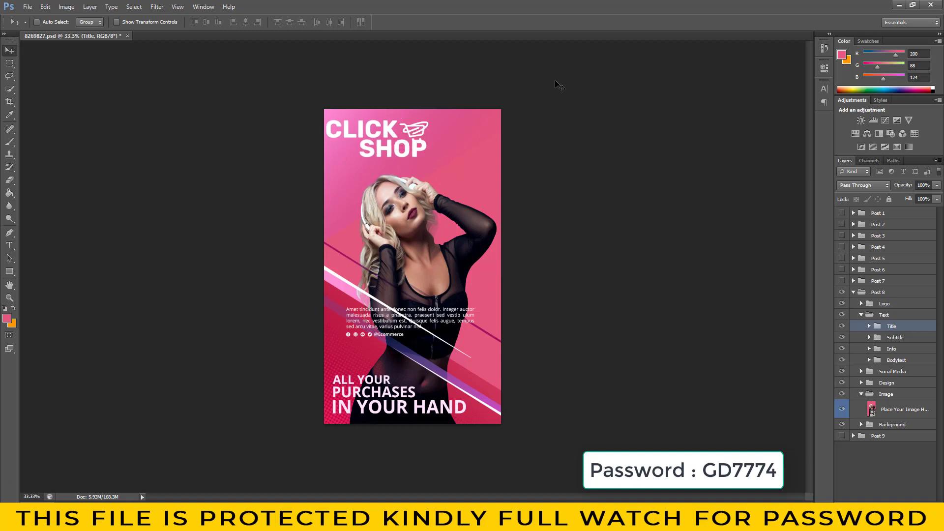
{"action": "left_click", "coordinate": [901, 477]}
{"action": "left_click", "coordinate": [854, 292]}
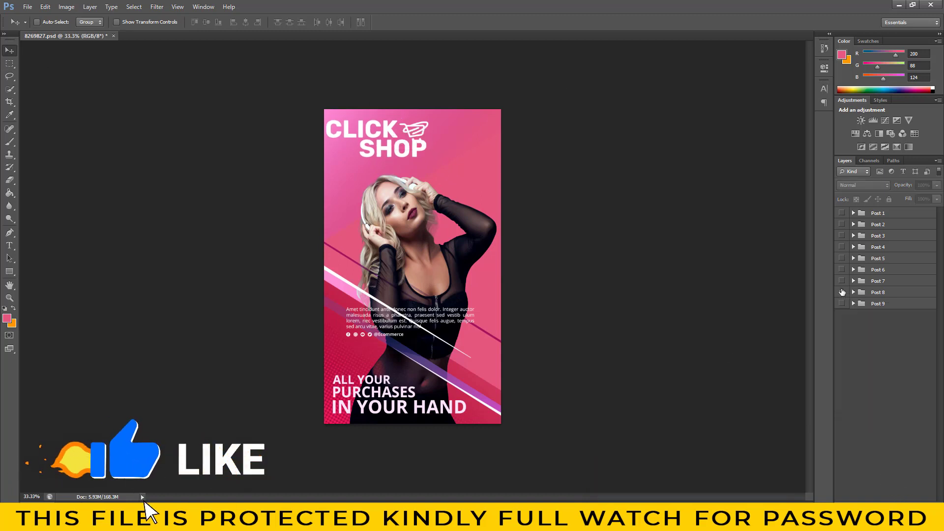
- Toggle the Post 8 through Post 1 visibility to preview each poster in turn
{"action": "left_click", "coordinate": [842, 292]}
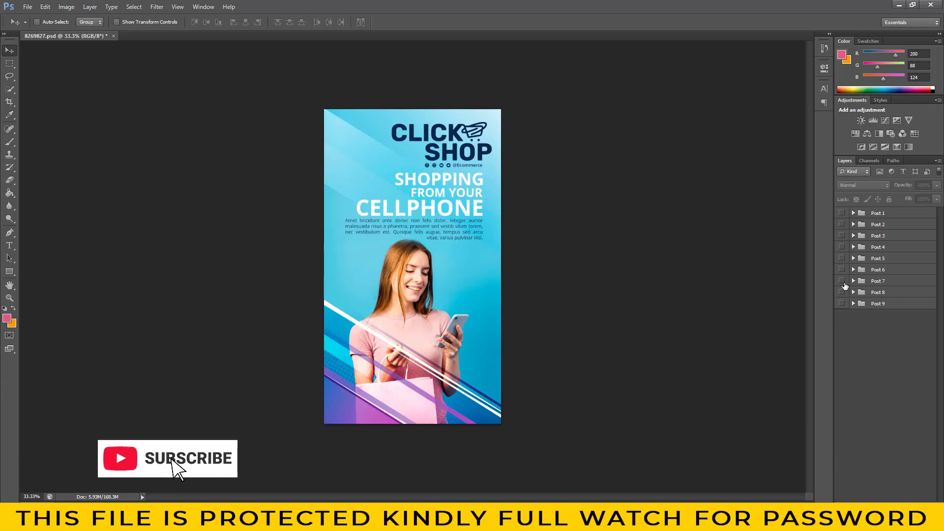
{"action": "left_click", "coordinate": [842, 281]}
{"action": "left_click", "coordinate": [842, 270]}
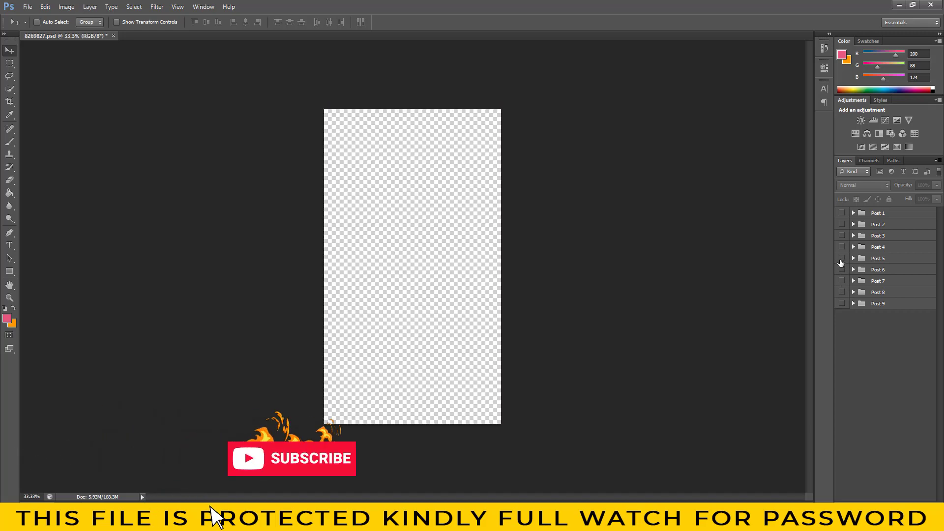
{"action": "left_click", "coordinate": [842, 258]}
{"action": "left_click", "coordinate": [842, 247]}
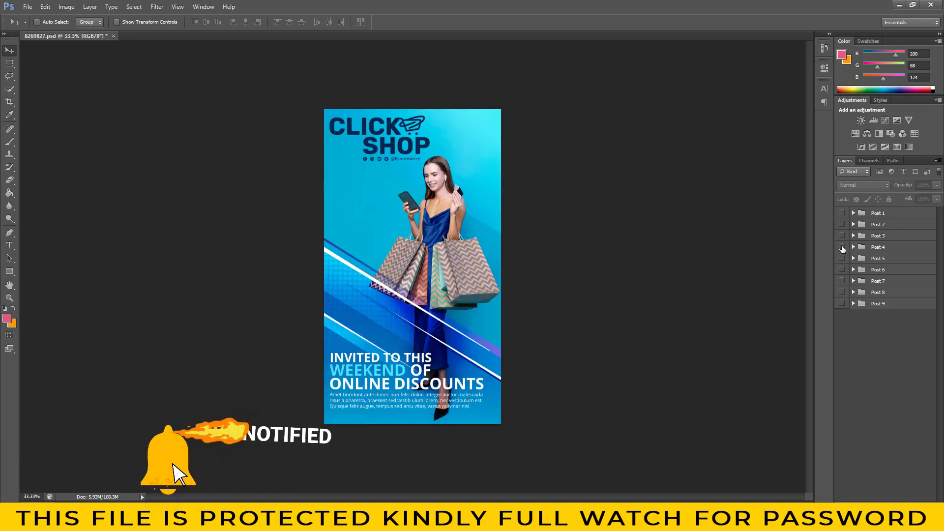
{"action": "left_click", "coordinate": [842, 236]}
{"action": "left_click", "coordinate": [842, 224]}
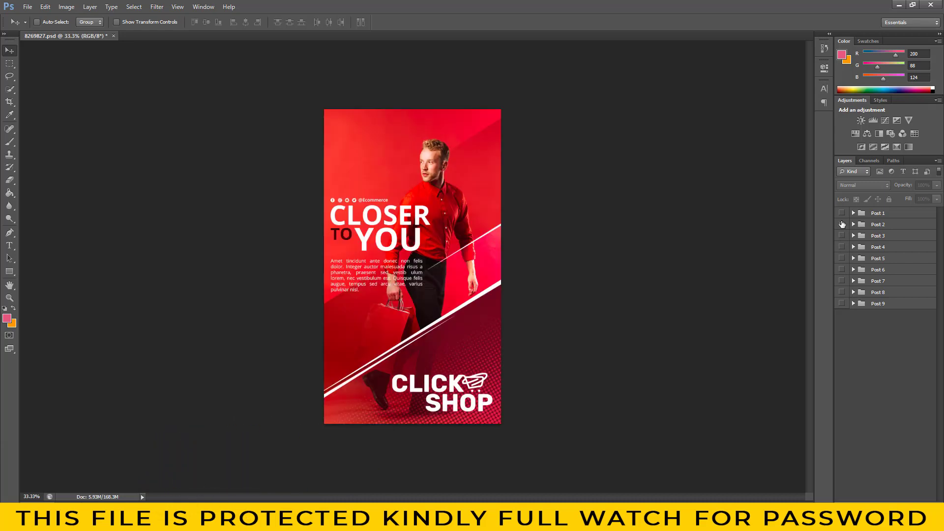
{"action": "left_click", "coordinate": [842, 213]}
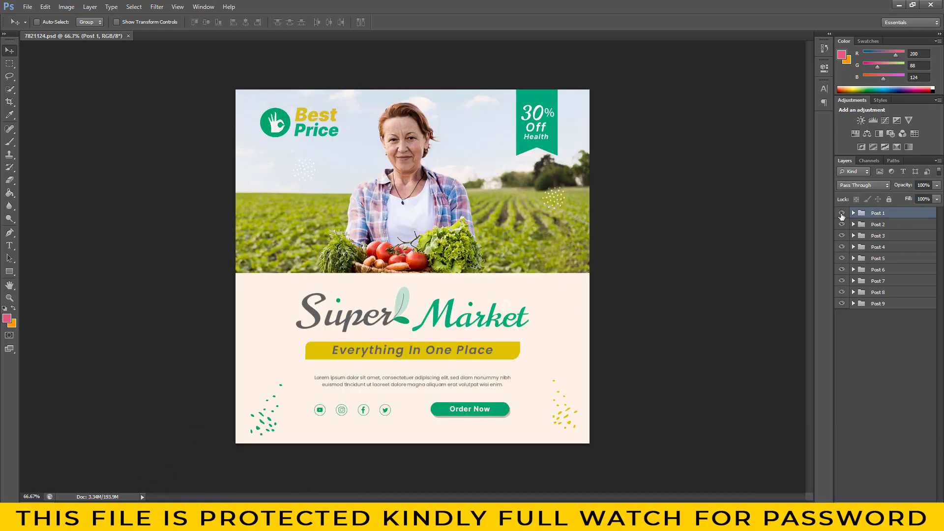
- Hide Posts 1–8 so only Post 9 shows, and expand Post 9 and its Image group
{"action": "left_click", "coordinate": [842, 213]}
{"action": "left_click", "coordinate": [842, 225]}
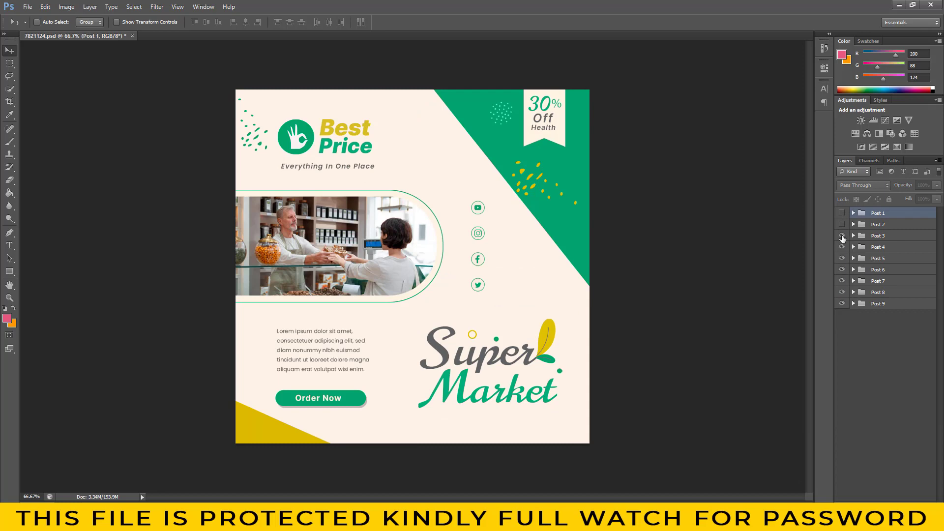
{"action": "left_click", "coordinate": [841, 236]}
{"action": "left_click", "coordinate": [841, 247]}
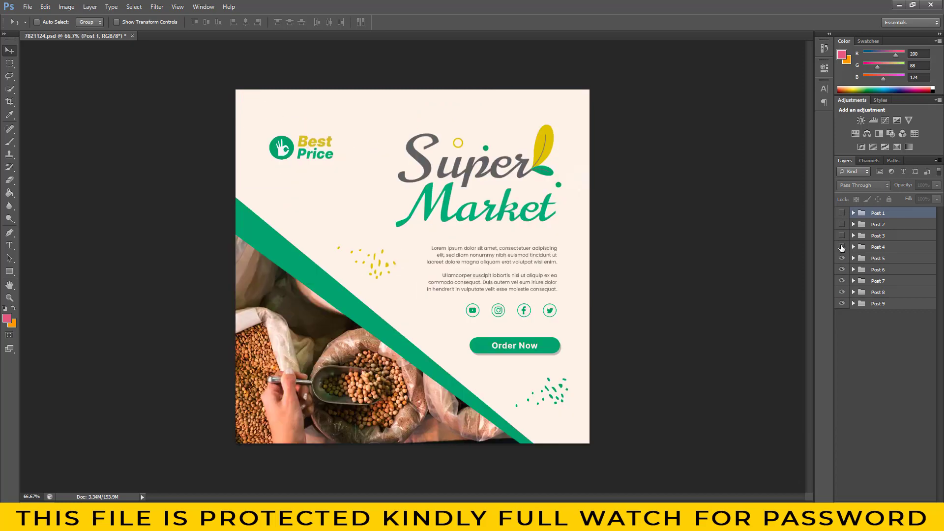
{"action": "left_click", "coordinate": [842, 258]}
{"action": "left_click", "coordinate": [842, 270]}
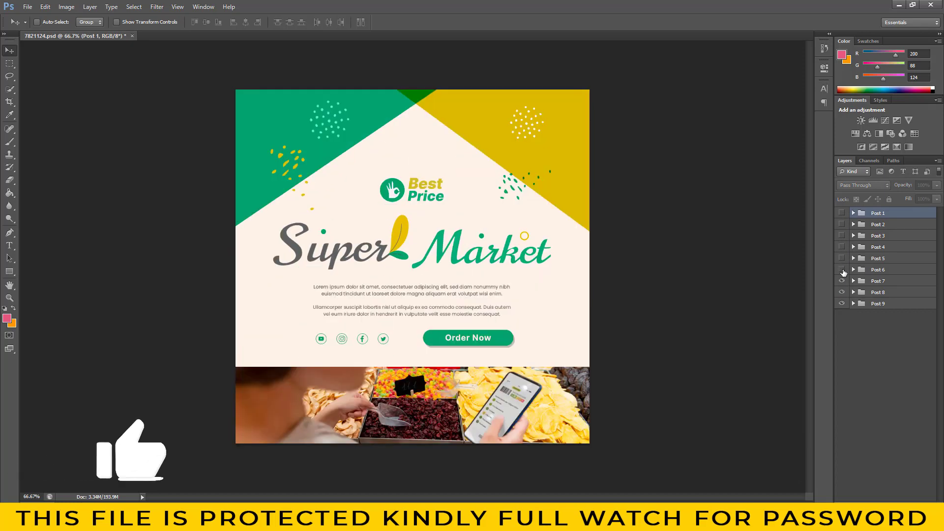
{"action": "left_click", "coordinate": [842, 281]}
{"action": "left_click", "coordinate": [842, 293]}
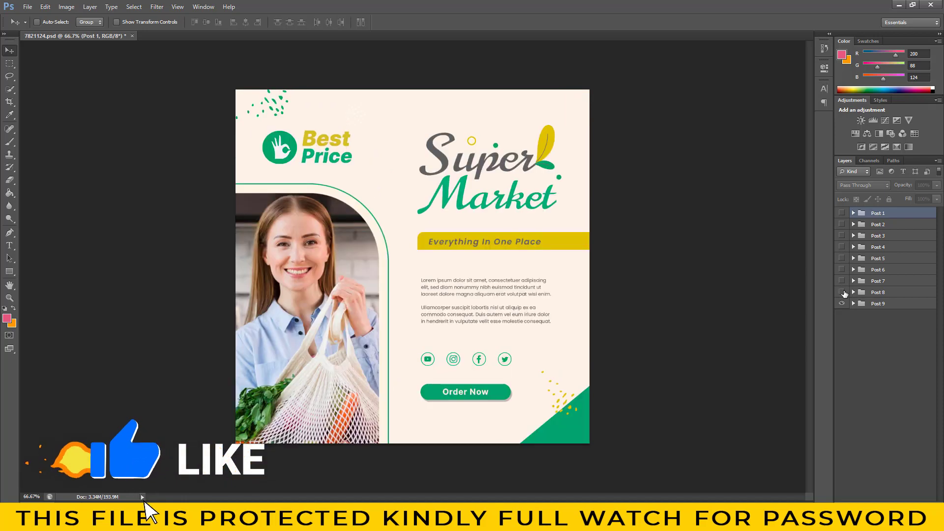
{"action": "left_click", "coordinate": [842, 304]}
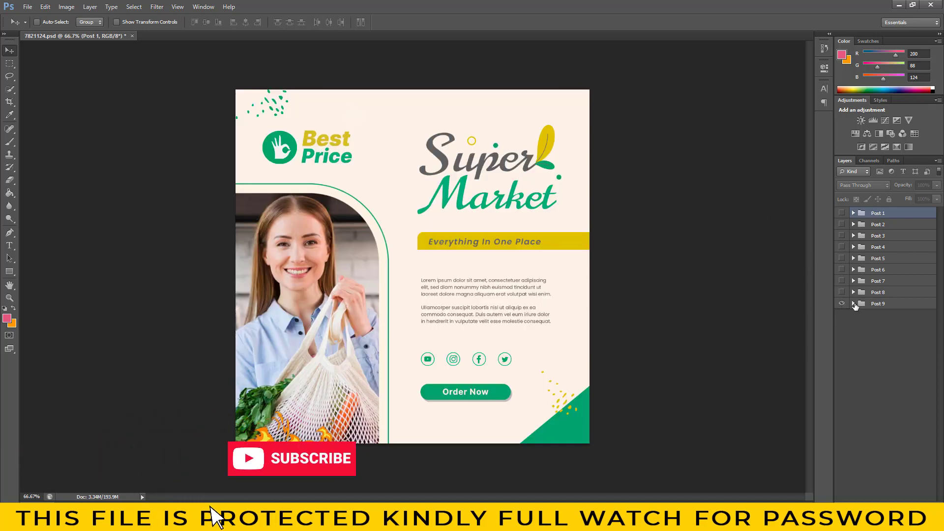
{"action": "left_click", "coordinate": [854, 304]}
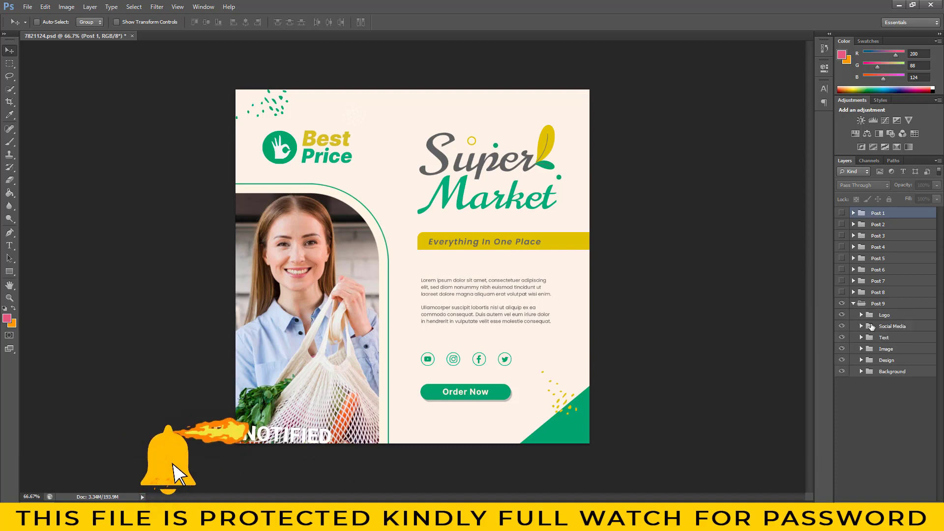
{"action": "left_click", "coordinate": [842, 349]}
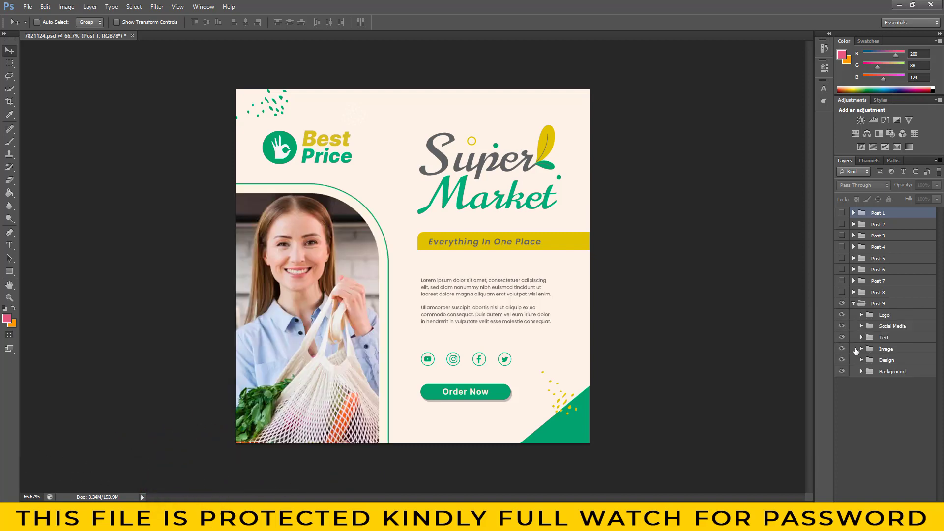
- Open Post 9's placeholder photo smart object for editing
{"action": "left_click", "coordinate": [862, 348]}
{"action": "double_click", "coordinate": [880, 369]}
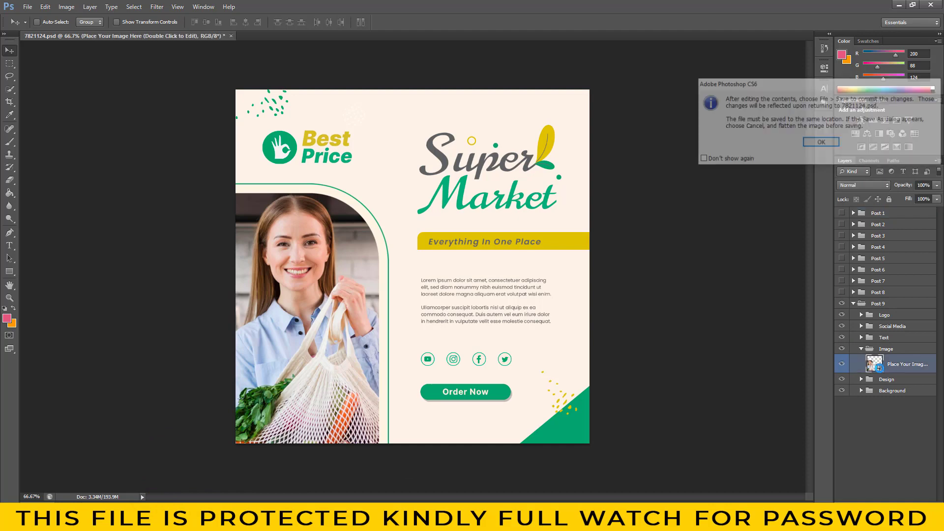
{"action": "left_click", "coordinate": [813, 144]}
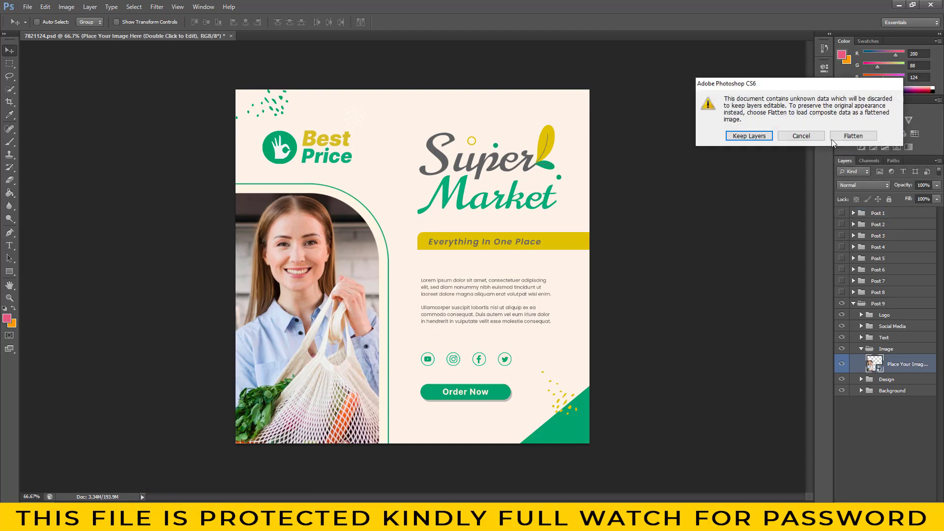
{"action": "left_click", "coordinate": [744, 137]}
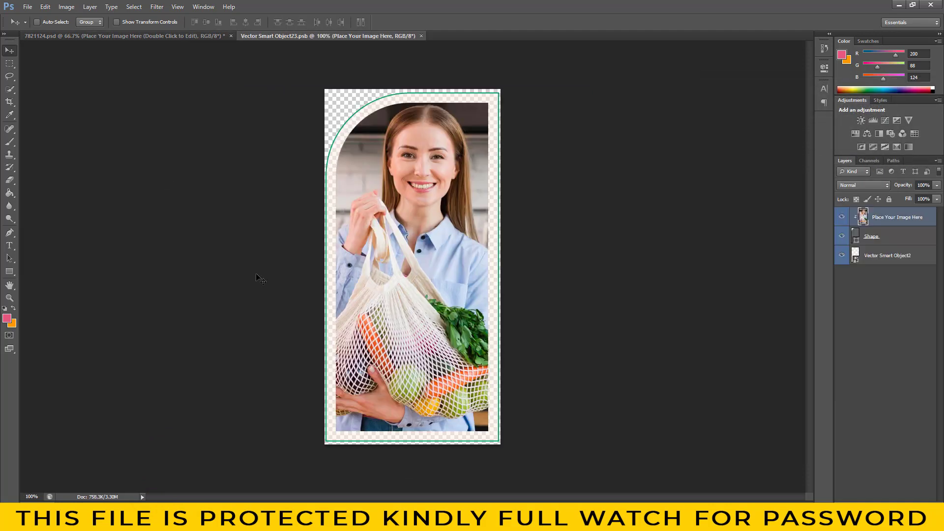
{"action": "left_click", "coordinate": [842, 218]}
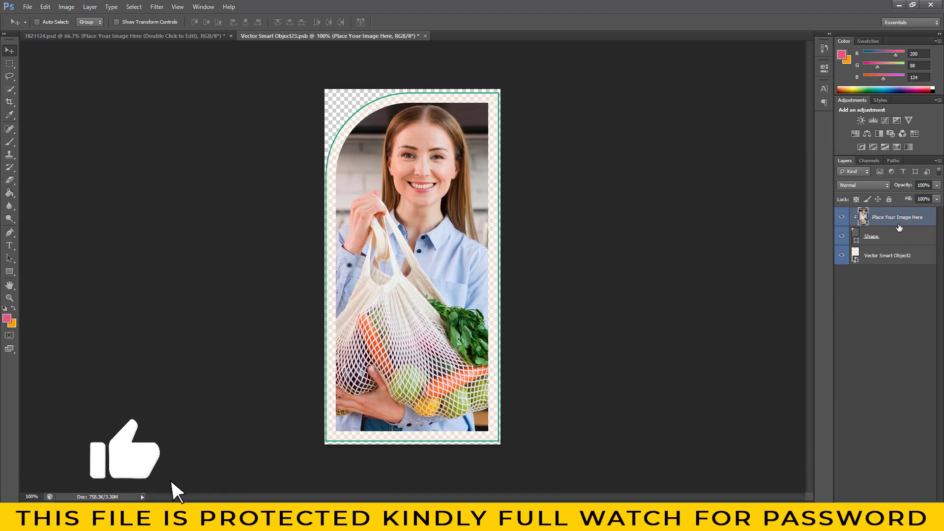
- Open the family cutout pngwing.com (18) and drag it into the smart object document
{"action": "left_click", "coordinate": [27, 6]}
{"action": "left_click", "coordinate": [30, 27]}
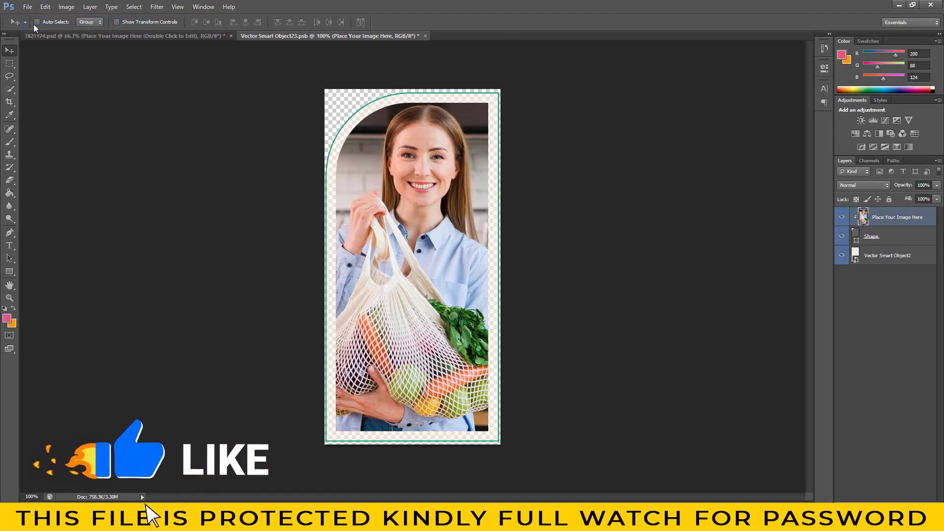
{"action": "left_click", "coordinate": [801, 199]}
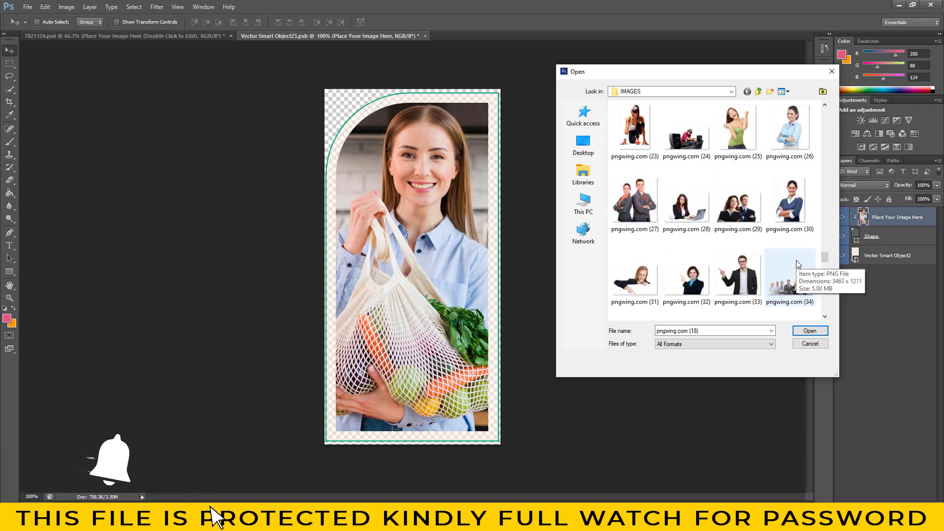
{"action": "key", "text": "Return"}
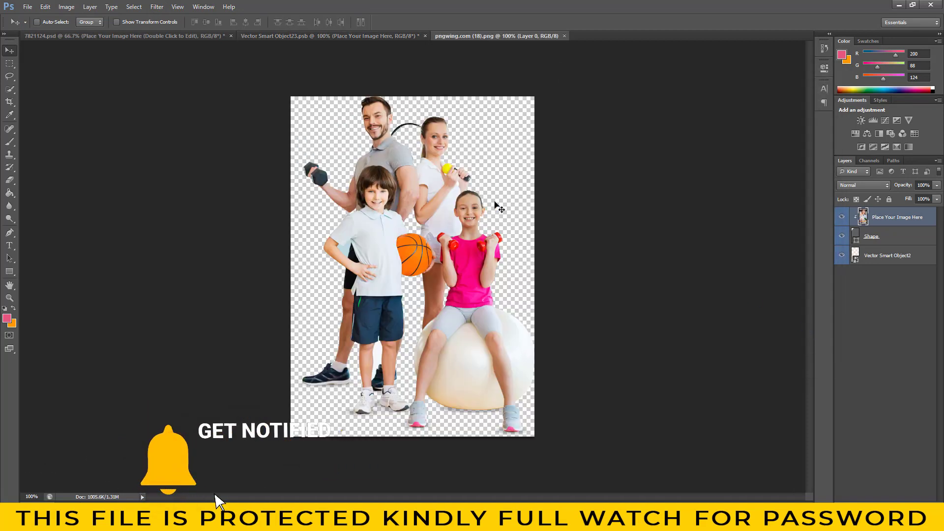
{"action": "mouse_move", "coordinate": [353, 220]}
{"action": "left_mouse_down"}
{"action": "mouse_move", "coordinate": [320, 37]}
{"action": "mouse_move", "coordinate": [412, 296]}
{"action": "left_mouse_up"}
- Brush pink over the woman's photo, then paint the backdrop layer near-white
{"action": "key", "text": "b"}
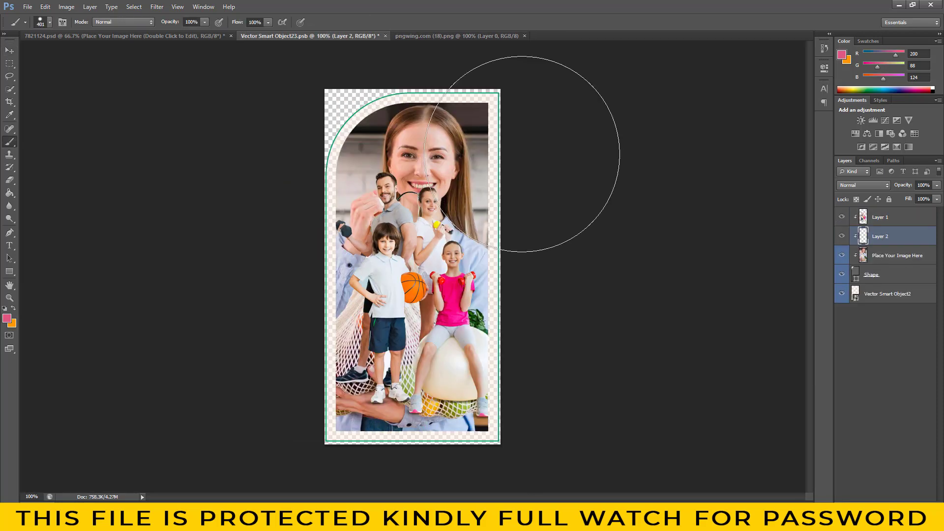
{"action": "left_click_drag", "start_coordinate": [492, 221], "coordinate": [575, 202]}
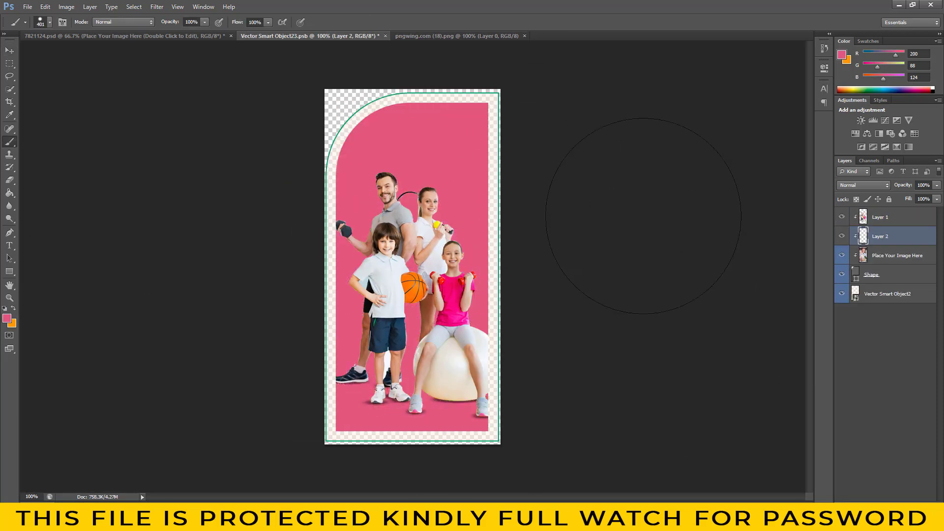
{"action": "left_click", "coordinate": [7, 319]}
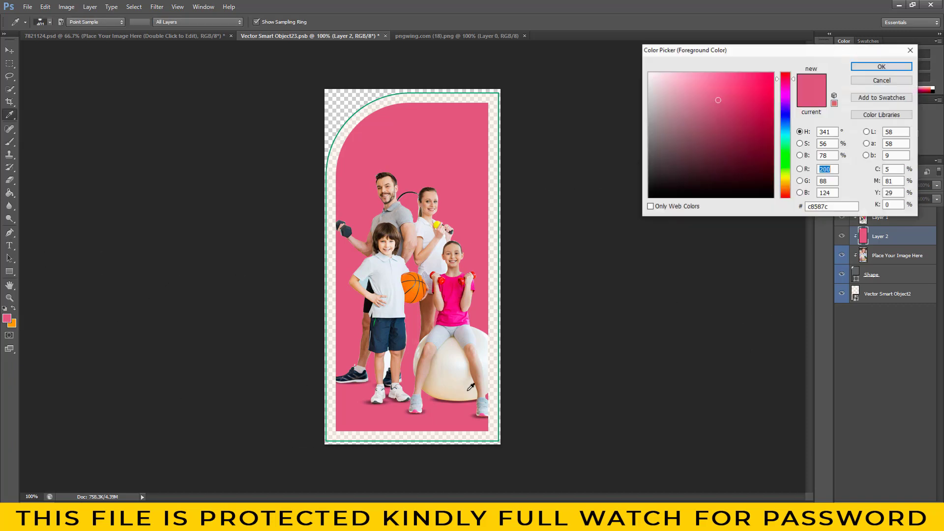
{"action": "left_click", "coordinate": [394, 357]}
{"action": "left_click", "coordinate": [896, 72]}
{"action": "mouse_move", "coordinate": [492, 148]}
{"action": "left_mouse_down"}
{"action": "mouse_move", "coordinate": [601, 221]}
{"action": "mouse_move", "coordinate": [534, 452]}
{"action": "left_mouse_up"}
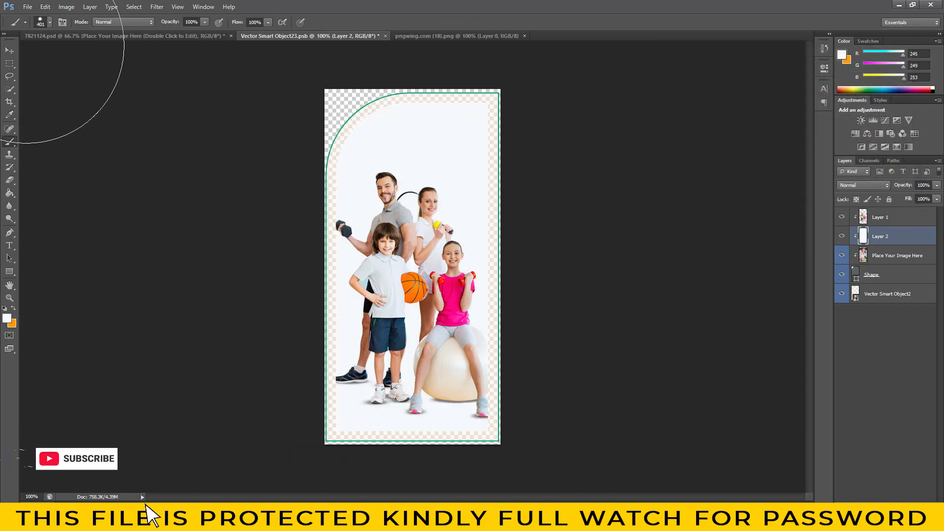
- Merge the two family cutout layers into a single layer
{"action": "left_click", "coordinate": [11, 51]}
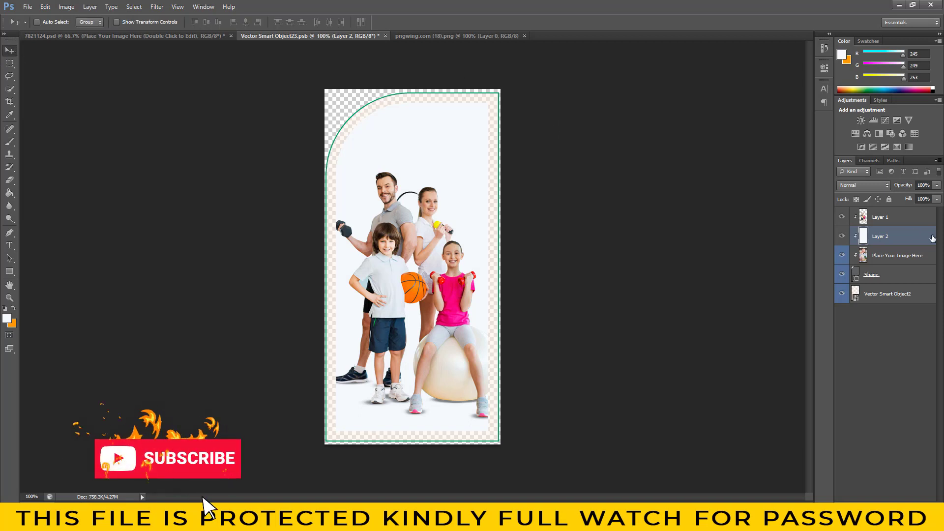
{"action": "left_click", "coordinate": [910, 218], "text": "ctrl"}
{"action": "right_click", "coordinate": [913, 223]}
{"action": "left_click", "coordinate": [839, 392]}
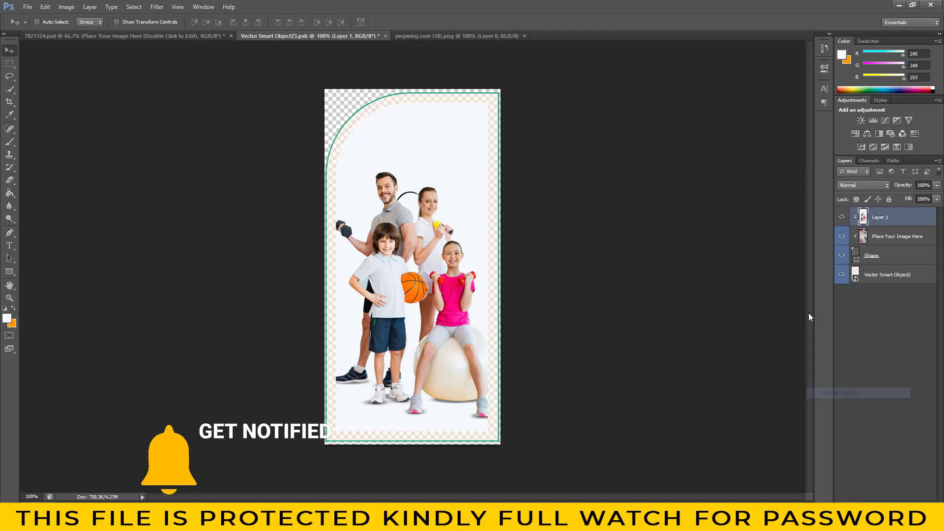
- Delete the Place Your Image Here layer and close the smart object
{"action": "left_click", "coordinate": [919, 237]}
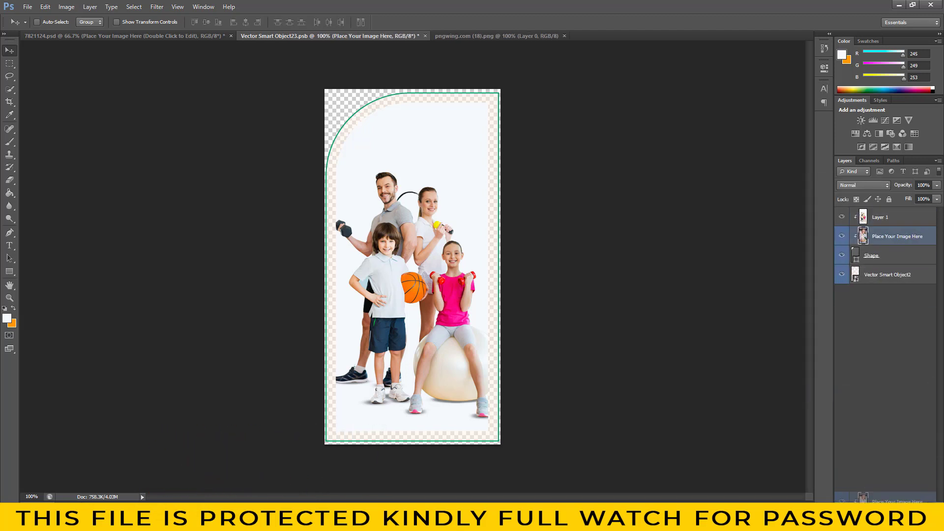
{"action": "left_click_drag", "start_coordinate": [934, 409], "coordinate": [931, 496]}
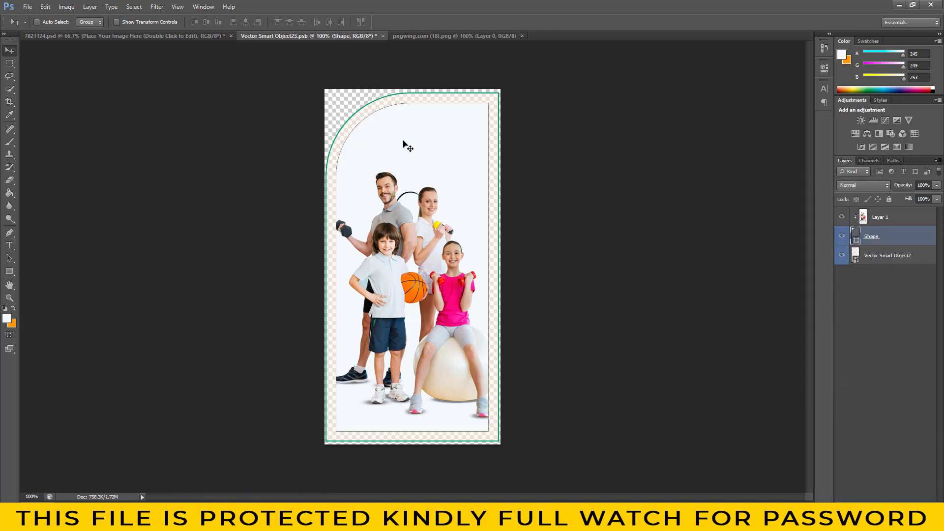
{"action": "left_click", "coordinate": [383, 35]}
- Save the smart object, shift the family photo up and right, and expand the Design group
{"action": "left_click", "coordinate": [753, 127]}
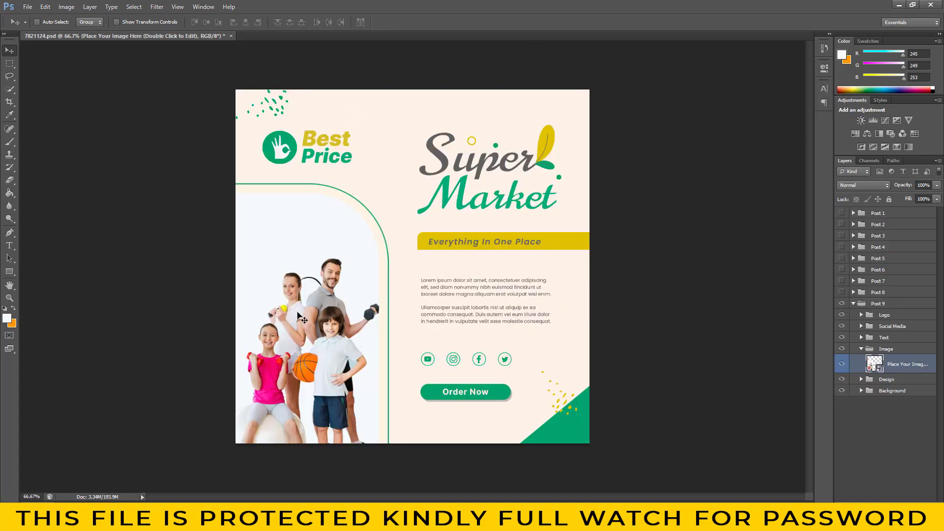
{"action": "mouse_move", "coordinate": [398, 356]}
{"action": "left_mouse_down"}
{"action": "mouse_move", "coordinate": [377, 240]}
{"action": "mouse_move", "coordinate": [370, 267]}
{"action": "left_mouse_up"}
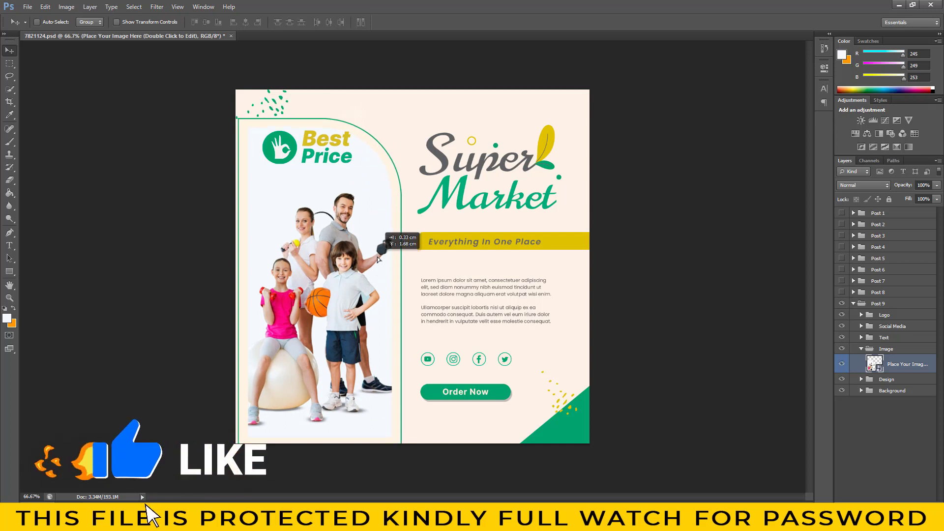
{"action": "left_click", "coordinate": [885, 379]}
{"action": "left_click", "coordinate": [842, 379]}
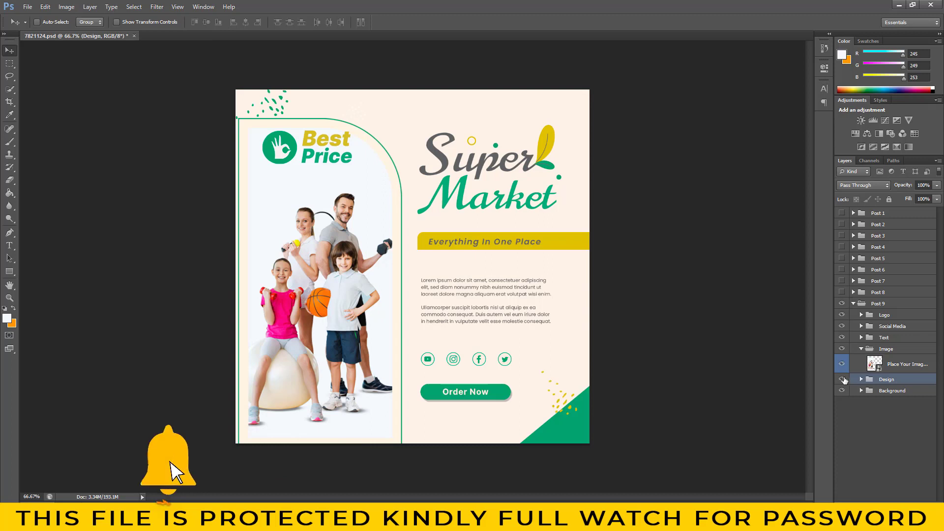
{"action": "left_click", "coordinate": [861, 379]}
- Trial a Color Overlay on the banner's vector layer, sampling canvas colours, then cancel it
{"action": "scroll", "coordinate": [901, 403], "scroll_direction": "down", "scroll_amount": 1}
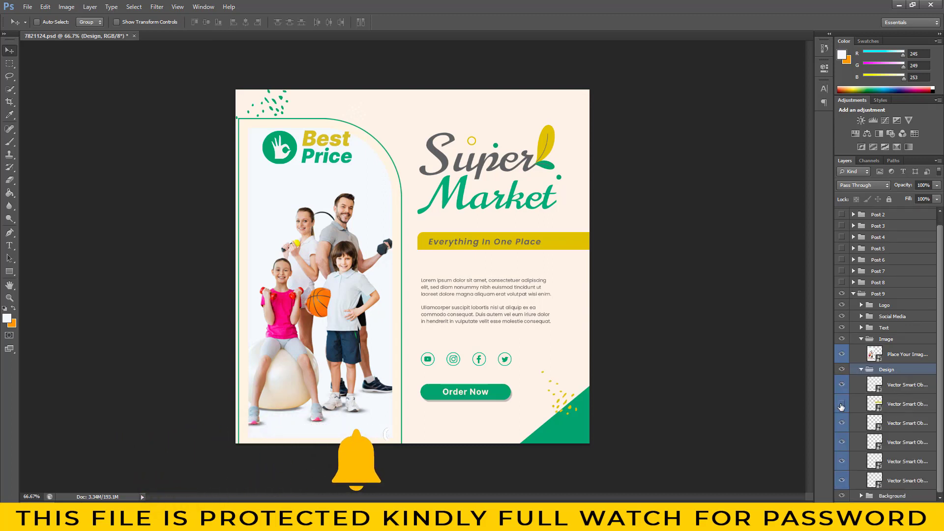
{"action": "left_click", "coordinate": [927, 408]}
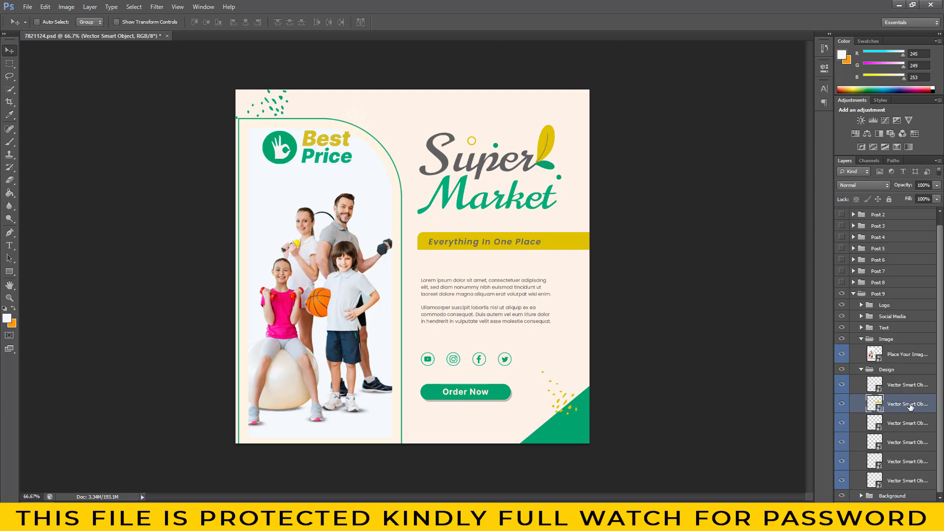
{"action": "double_click", "coordinate": [931, 400]}
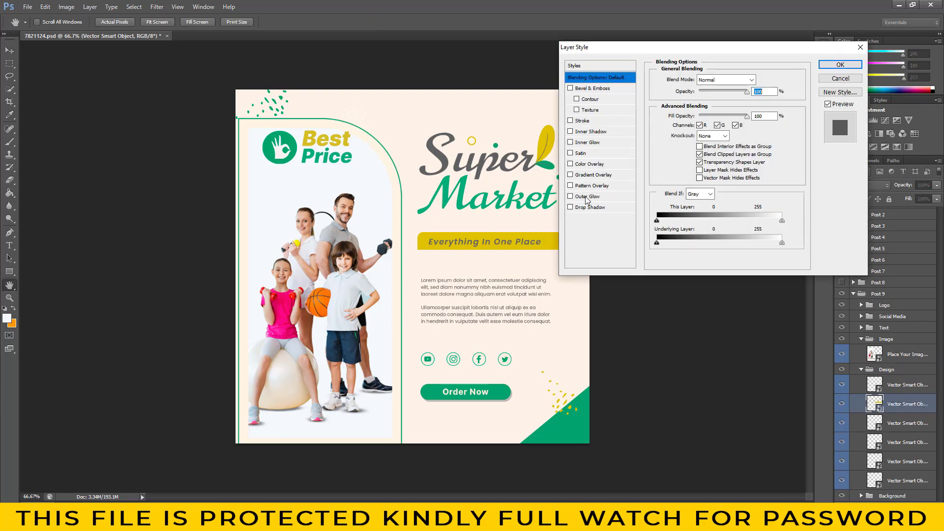
{"action": "left_click", "coordinate": [590, 164]}
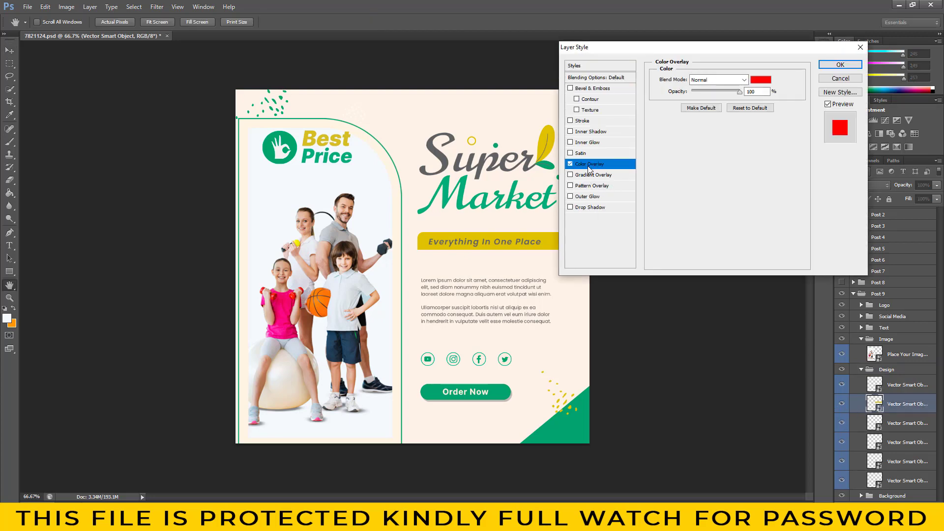
{"action": "left_click", "coordinate": [760, 82]}
{"action": "left_click_drag", "start_coordinate": [786, 194], "coordinate": [789, 125]}
{"action": "left_click", "coordinate": [515, 187]}
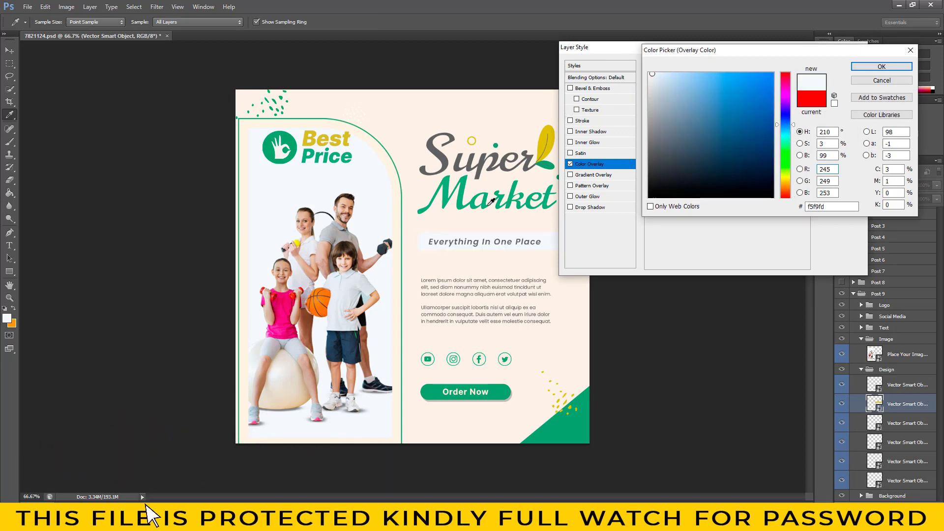
{"action": "left_click", "coordinate": [520, 185]}
{"action": "left_click", "coordinate": [550, 138]}
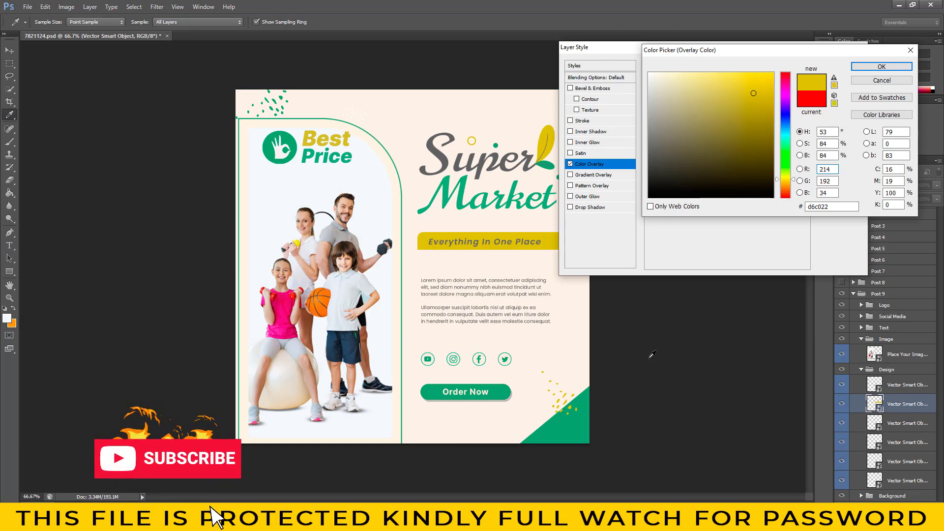
{"action": "left_click", "coordinate": [882, 80]}
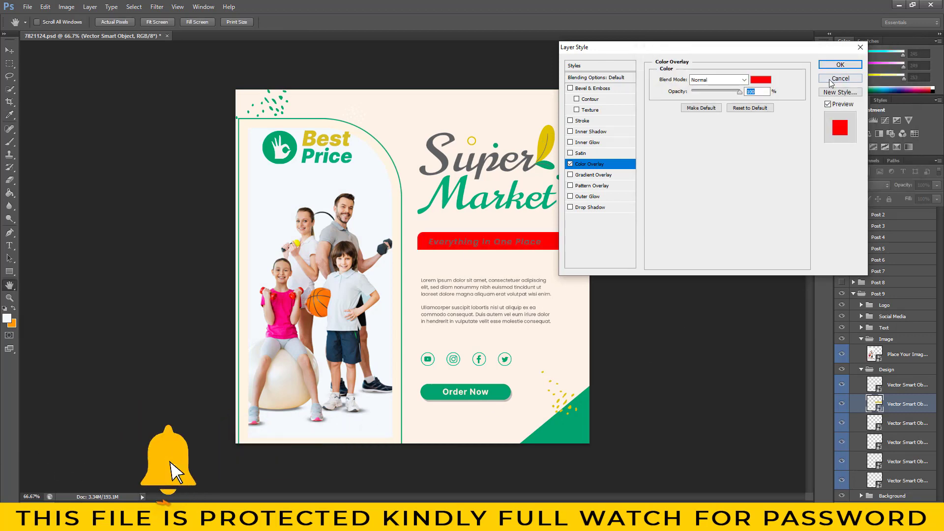
{"action": "left_click", "coordinate": [844, 78]}
{"action": "left_click", "coordinate": [465, 392], "text": "ctrl"}
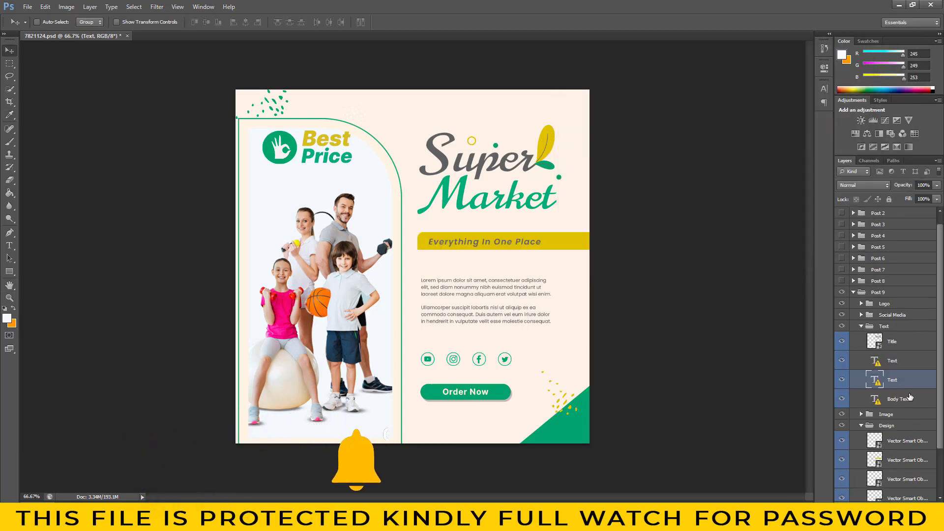
- Open the Super Market Title smart object for editing
{"action": "left_click", "coordinate": [841, 342]}
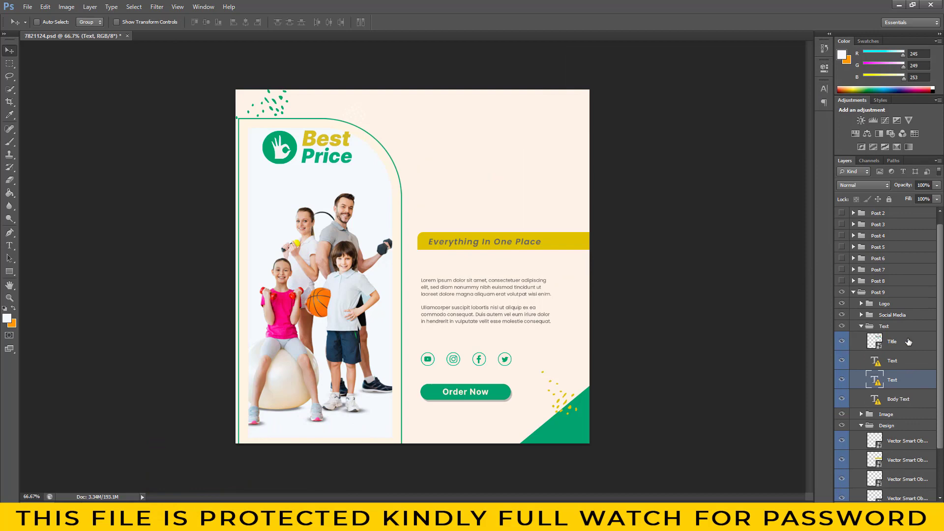
{"action": "left_click", "coordinate": [888, 346]}
{"action": "double_click", "coordinate": [881, 347]}
{"action": "left_click", "coordinate": [760, 139]}
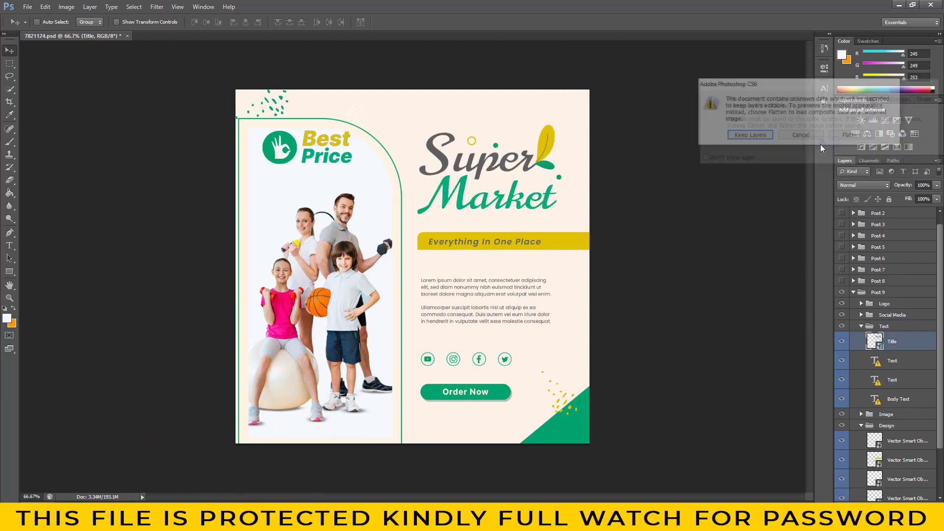
{"action": "left_click", "coordinate": [757, 141]}
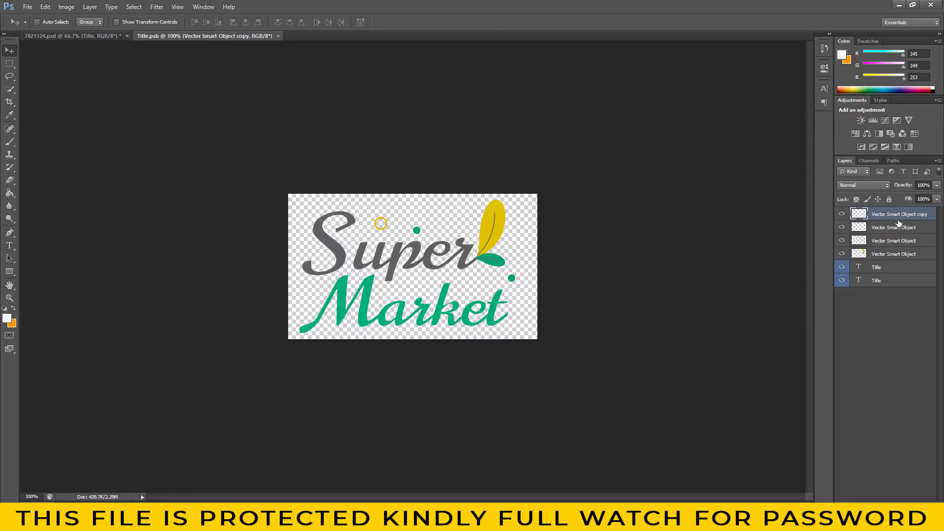
- Retype the word 'Super' as 'Your' in the title
{"action": "left_click", "coordinate": [842, 267]}
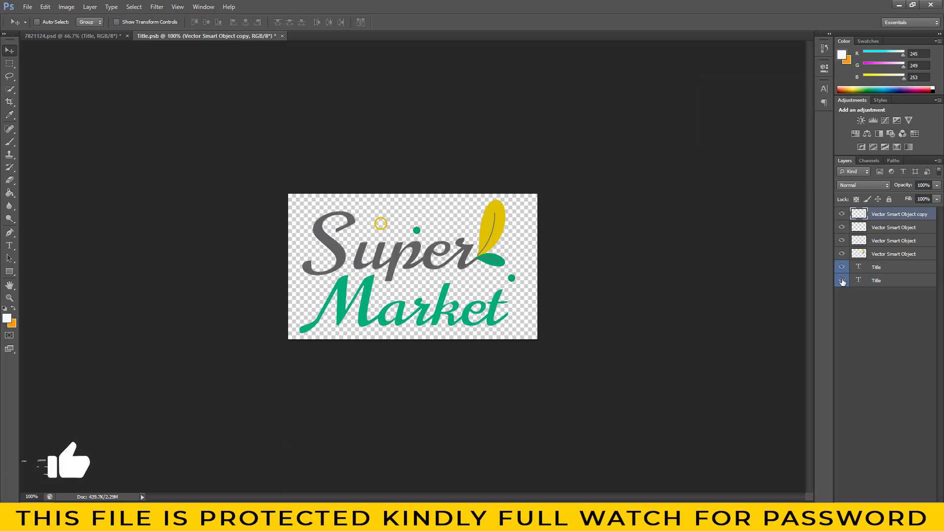
{"action": "left_click", "coordinate": [842, 281]}
{"action": "double_click", "coordinate": [859, 267]}
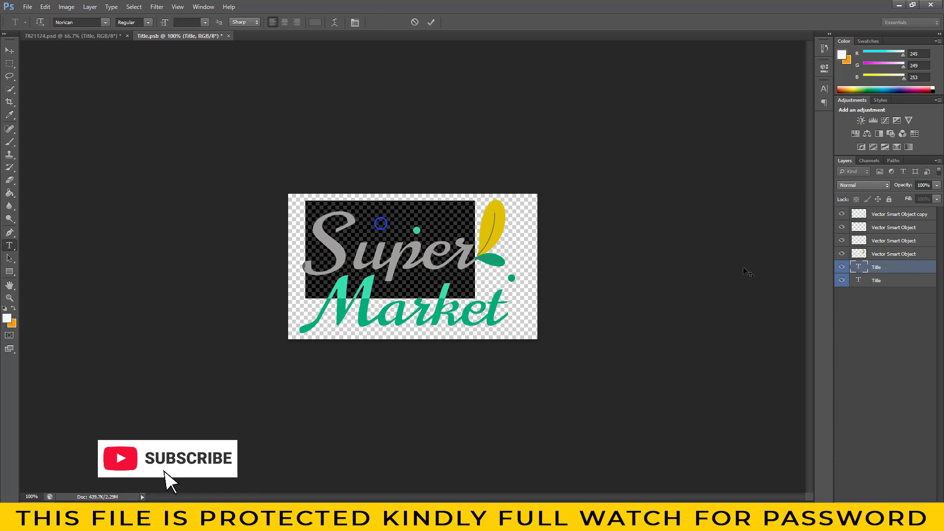
{"action": "key", "text": "BackSpace"}
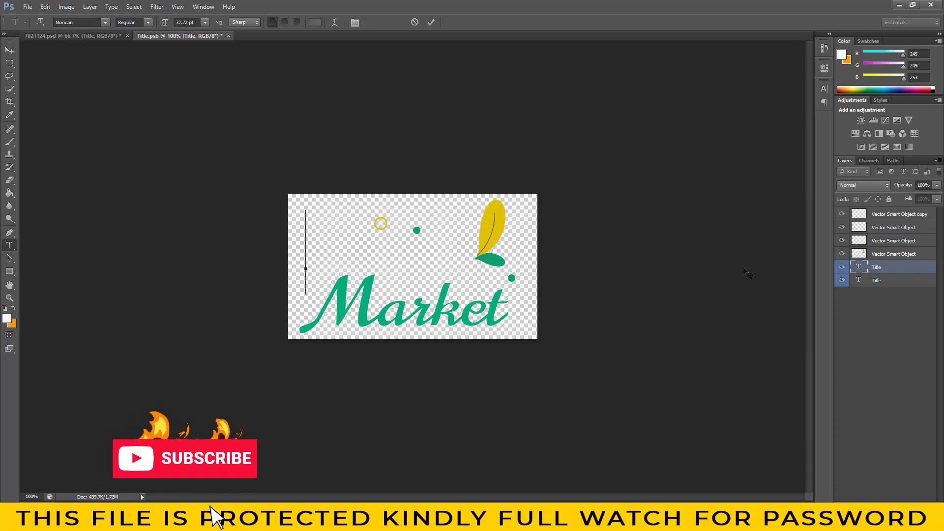
{"action": "type", "text": "yr"}
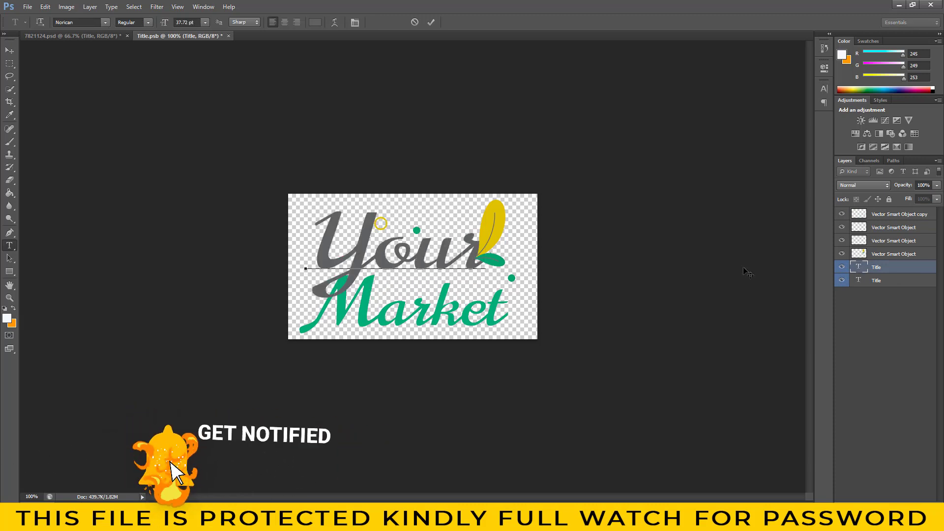
{"action": "key", "text": "ctrl+Return"}
{"action": "key", "text": "v"}
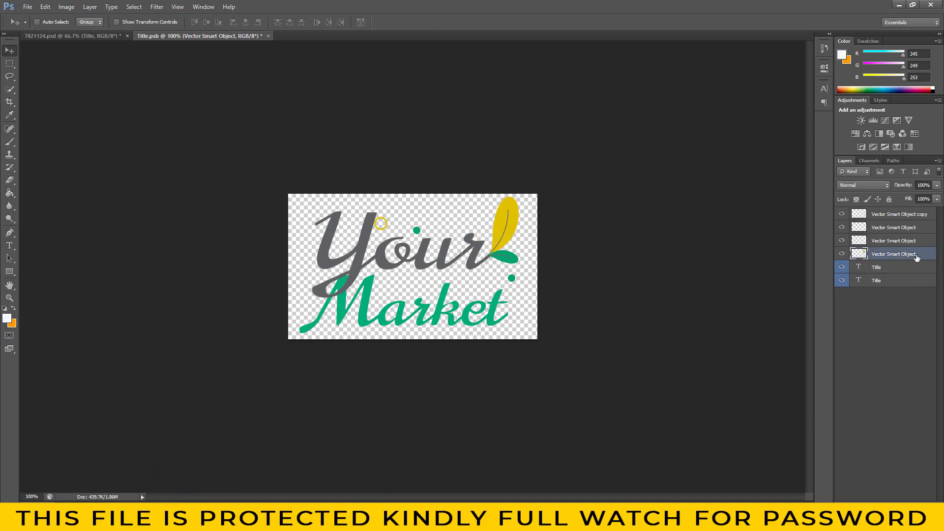
- Show the 'Text' layer, nudge the yellow ring and green dot, then save and close
{"action": "left_click", "coordinate": [842, 280]}
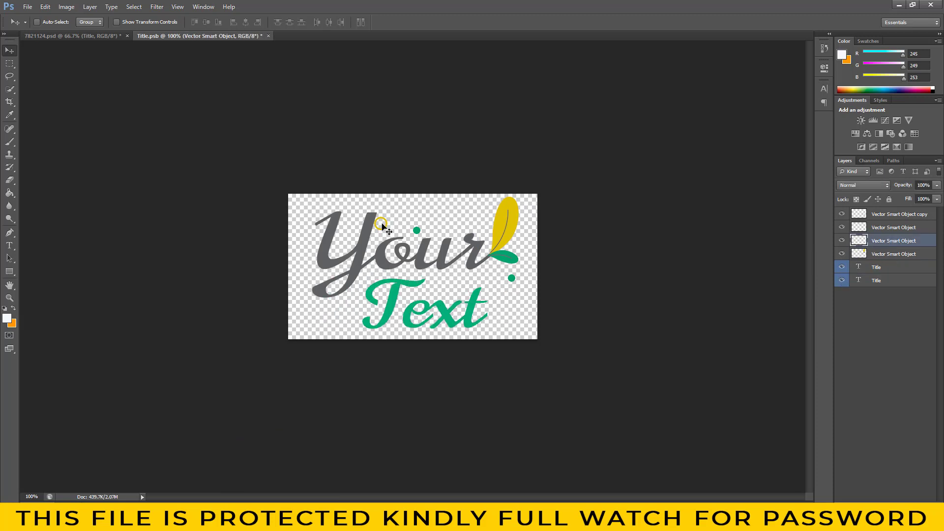
{"action": "left_click_drag", "start_coordinate": [382, 225], "coordinate": [402, 222]}
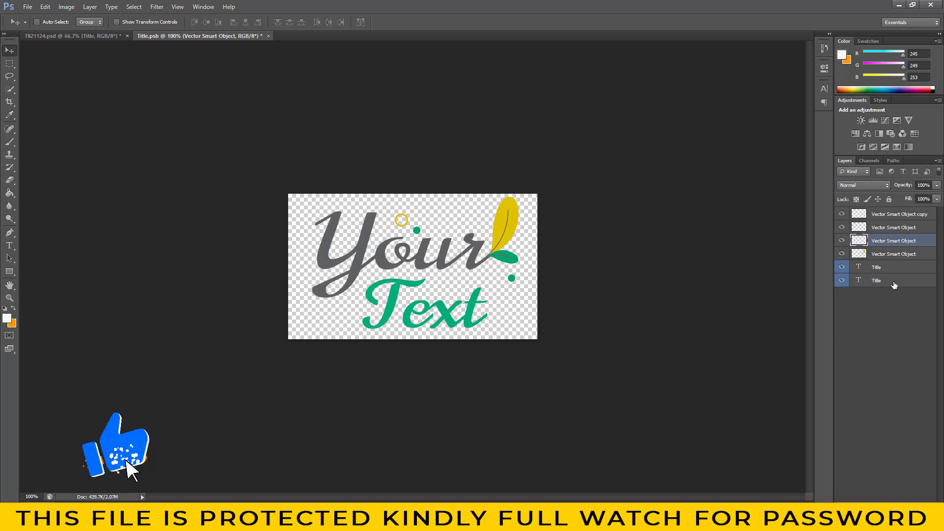
{"action": "key", "text": "alt+period"}
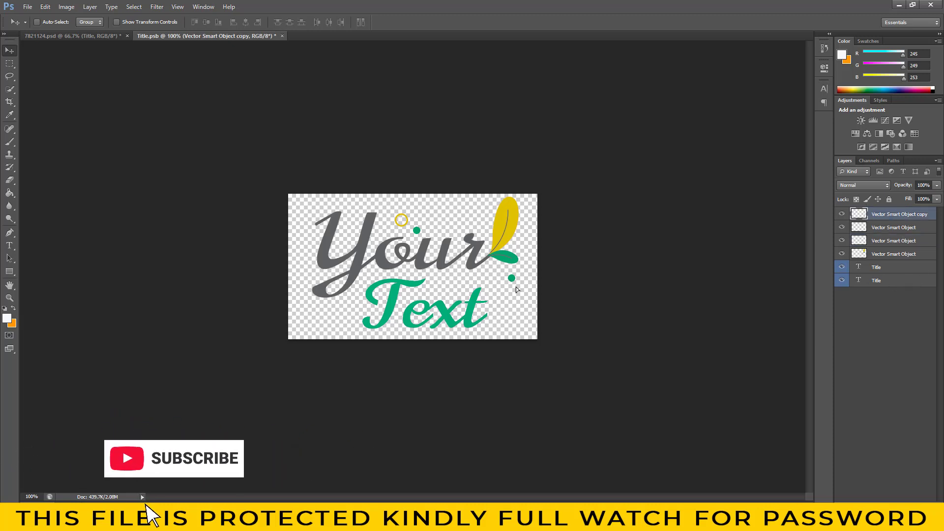
{"action": "left_click_drag", "start_coordinate": [501, 312], "coordinate": [500, 313]}
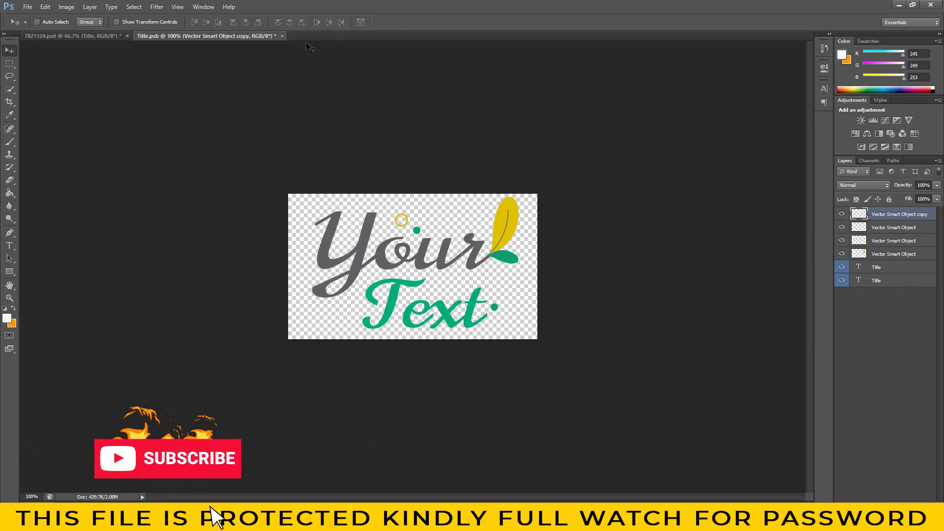
{"action": "key", "text": "ctrl+w"}
{"action": "left_click", "coordinate": [745, 125]}
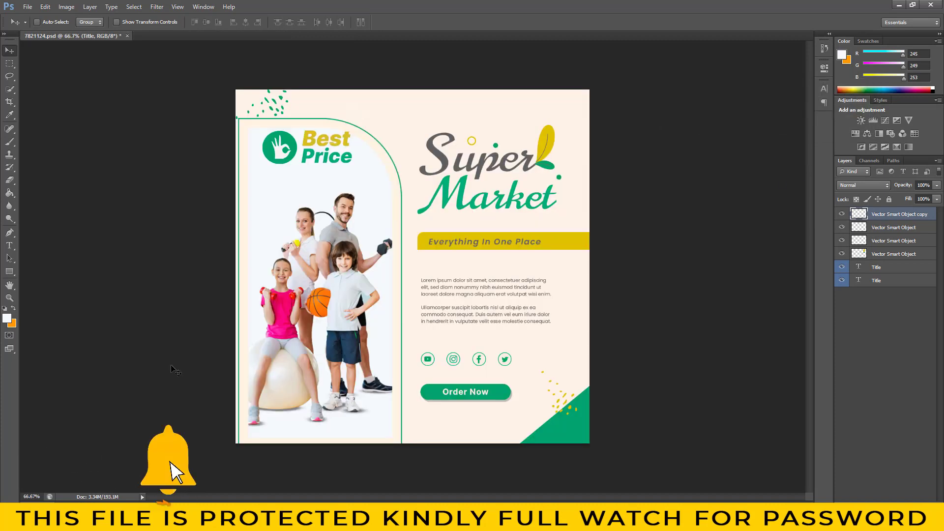